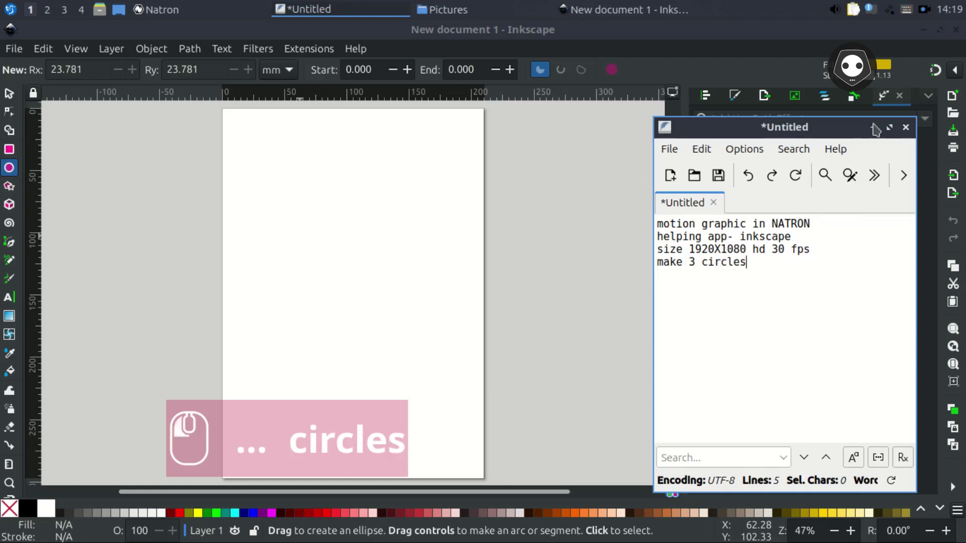
Draw a circle about 154 mm in diameter on the page and place a duplicate overlapping its right side.
{"action": "left_click", "coordinate": [874, 127]}
{"action": "mouse_move", "coordinate": [277, 211]}
{"action": "left_mouse_down"}
{"action": "mouse_move", "coordinate": [464, 409]}
{"action": "mouse_move", "coordinate": [469, 403]}
{"action": "left_mouse_up"}
{"action": "key", "text": "F1"}
{"action": "left_click_drag", "start_coordinate": [412, 315], "coordinate": [378, 263]}
{"action": "key", "text": "ctrl+d"}
{"action": "left_click_drag", "start_coordinate": [267, 213], "coordinate": [397, 222]}
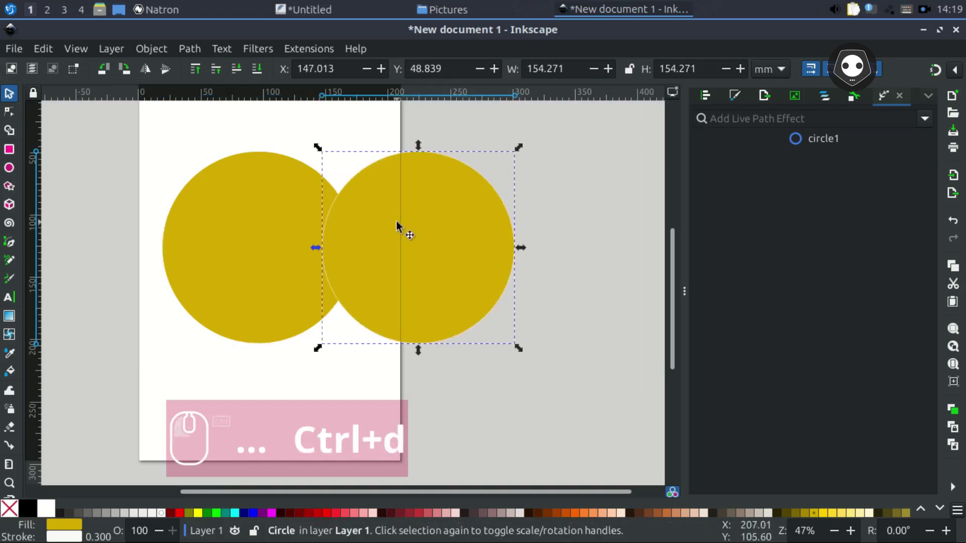
Remove the stroke from both yellow circles.
{"action": "left_click", "coordinate": [10, 509], "text": "shift"}
{"action": "left_click", "coordinate": [207, 229]}
{"action": "left_click", "coordinate": [9, 509], "text": "shift"}
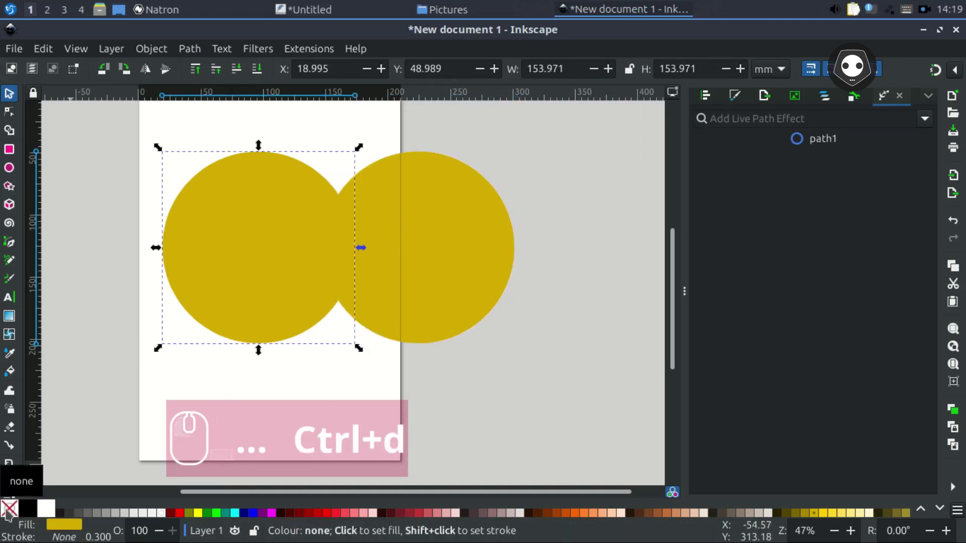
Duplicate the second circle and place the copy overlapping its right side to make a row of three.
{"action": "left_click", "coordinate": [403, 242]}
{"action": "scroll", "coordinate": [317, 259], "scroll_direction": "right", "scroll_amount": 5}
{"action": "key", "text": "ctrl+d"}
{"action": "left_click_drag", "start_coordinate": [317, 259], "coordinate": [443, 258]}
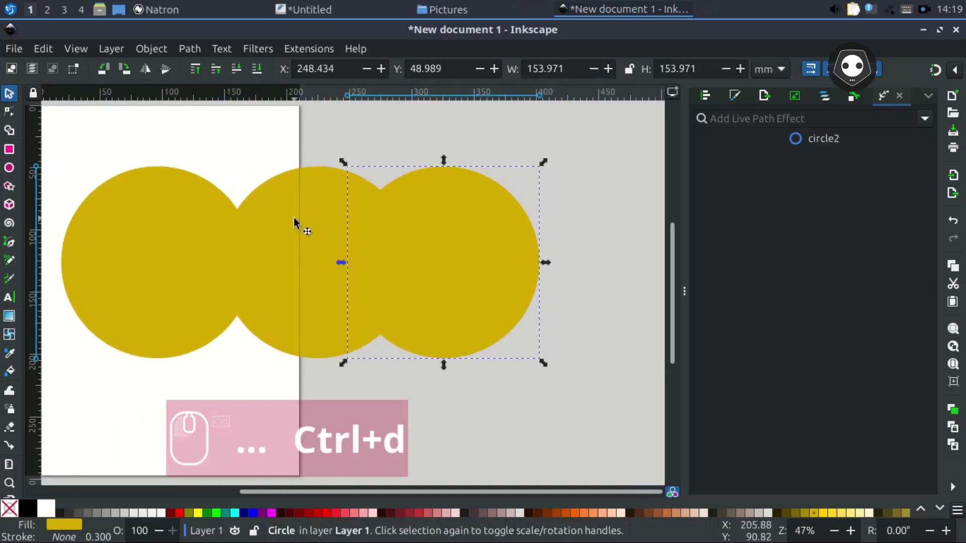
Fill the middle circle with dark purple.
{"action": "left_click", "coordinate": [295, 221]}
{"action": "scroll", "coordinate": [536, 512], "scroll_direction": "down", "scroll_amount": 3}
{"action": "left_click", "coordinate": [548, 512]}
Fill the rightmost circle with crimson from the palette.
{"action": "left_click", "coordinate": [454, 251]}
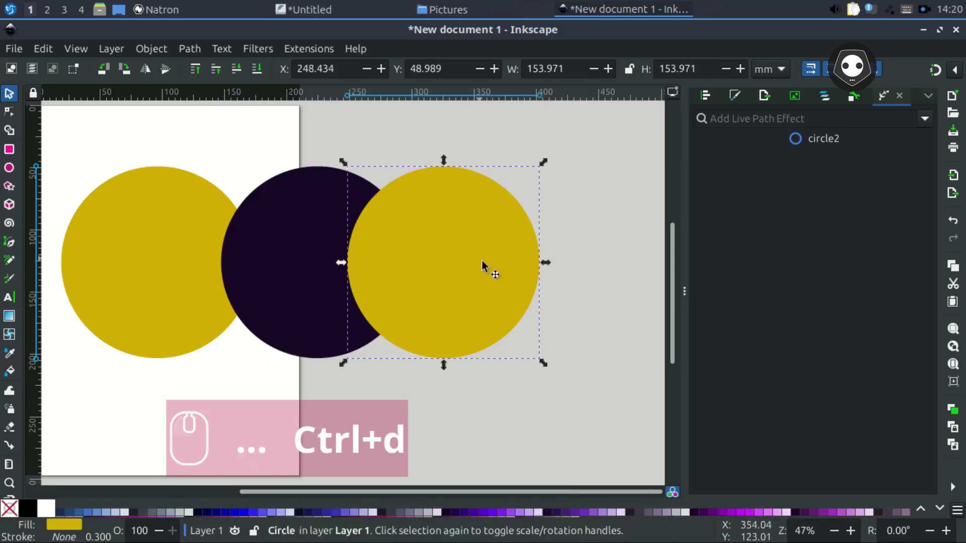
{"action": "scroll", "coordinate": [376, 513], "scroll_direction": "down", "scroll_amount": 3}
{"action": "left_click", "coordinate": [375, 514]}
{"action": "left_click", "coordinate": [362, 513]}
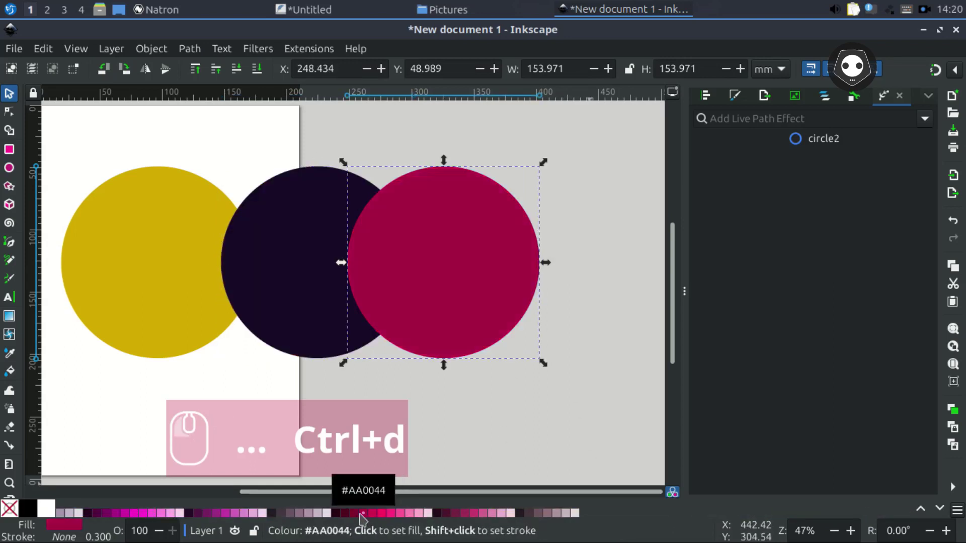
{"action": "left_click", "coordinate": [373, 514]}
{"action": "left_click_drag", "start_coordinate": [337, 335], "coordinate": [374, 338]}
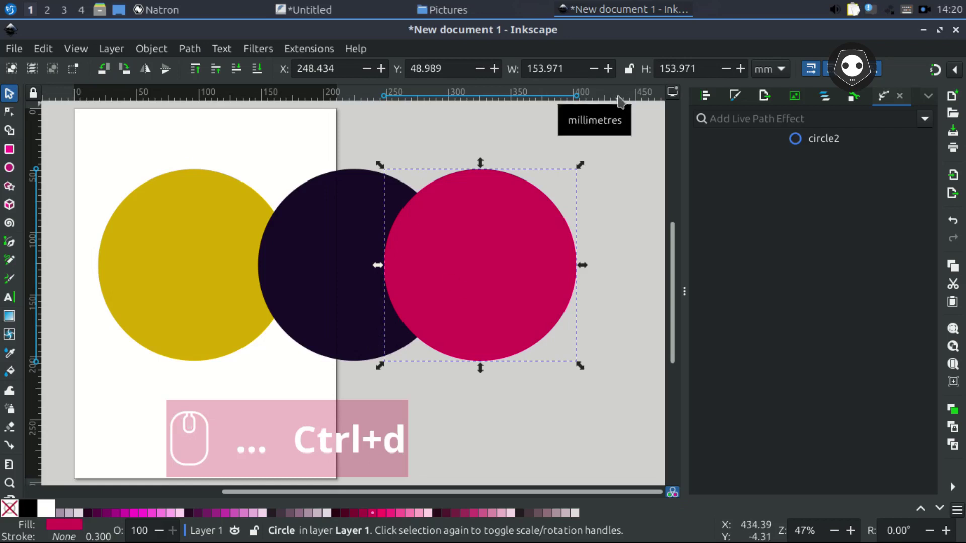
Set up a PNG export of the selected object only for the crimson circle, and select the purple and yellow circles in turn.
{"action": "left_click", "coordinate": [953, 194]}
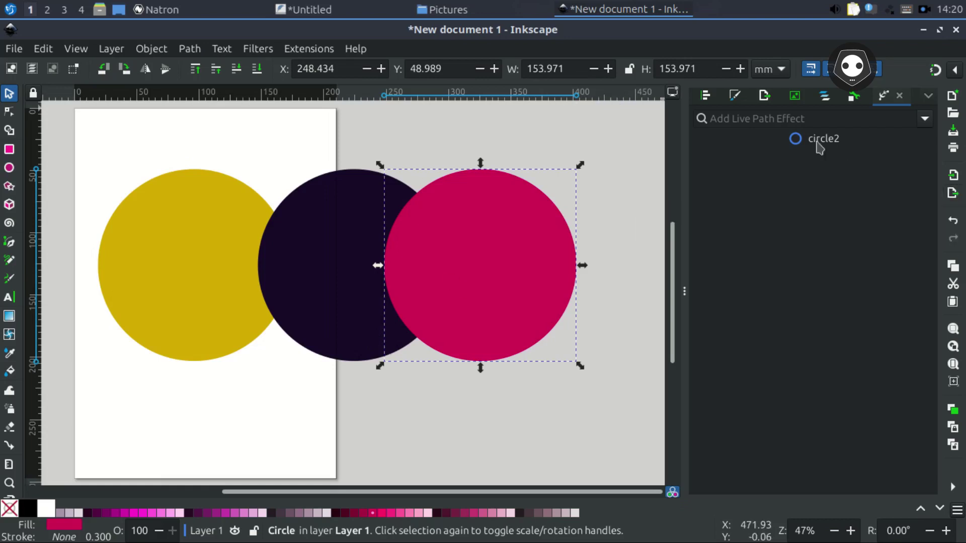
{"action": "left_click", "coordinate": [817, 389]}
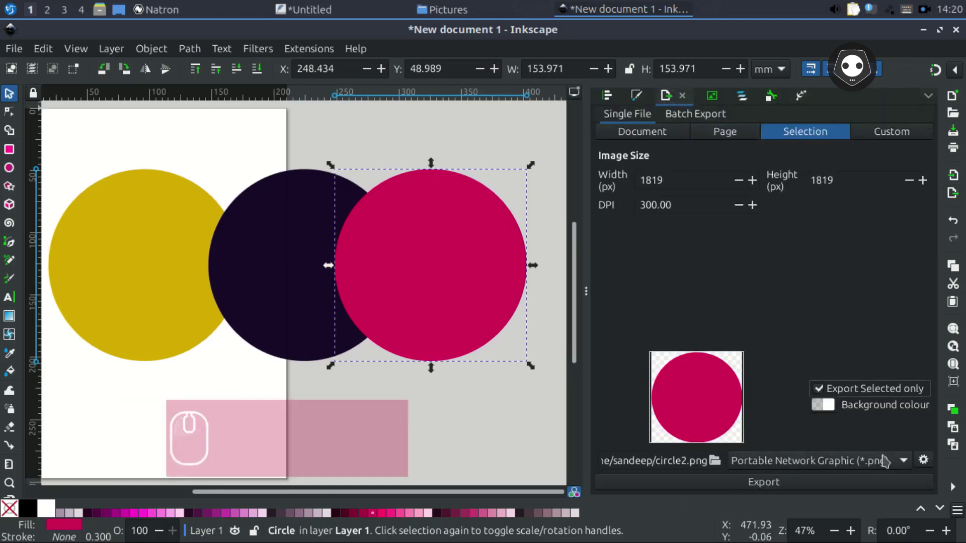
{"action": "left_click", "coordinate": [866, 461]}
{"action": "left_click", "coordinate": [868, 464]}
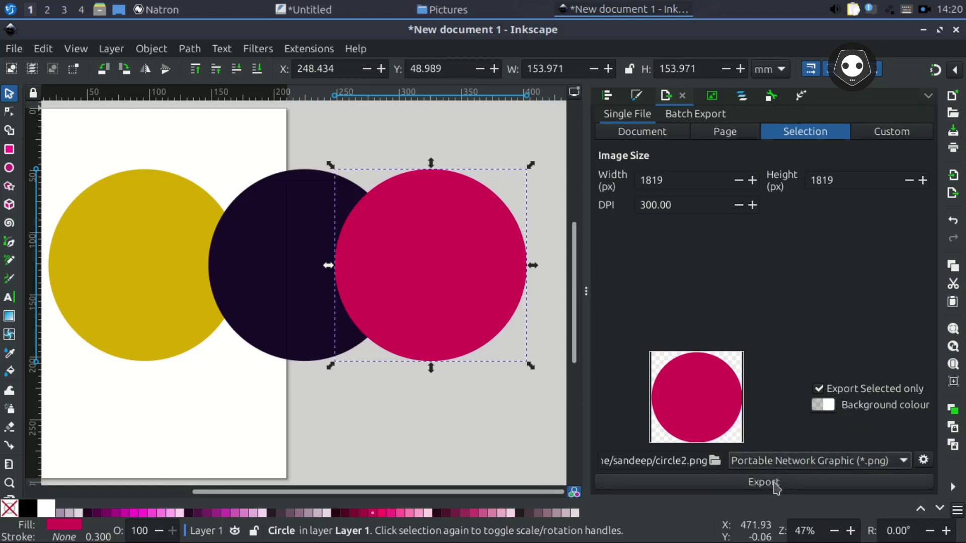
{"action": "left_click", "coordinate": [270, 259]}
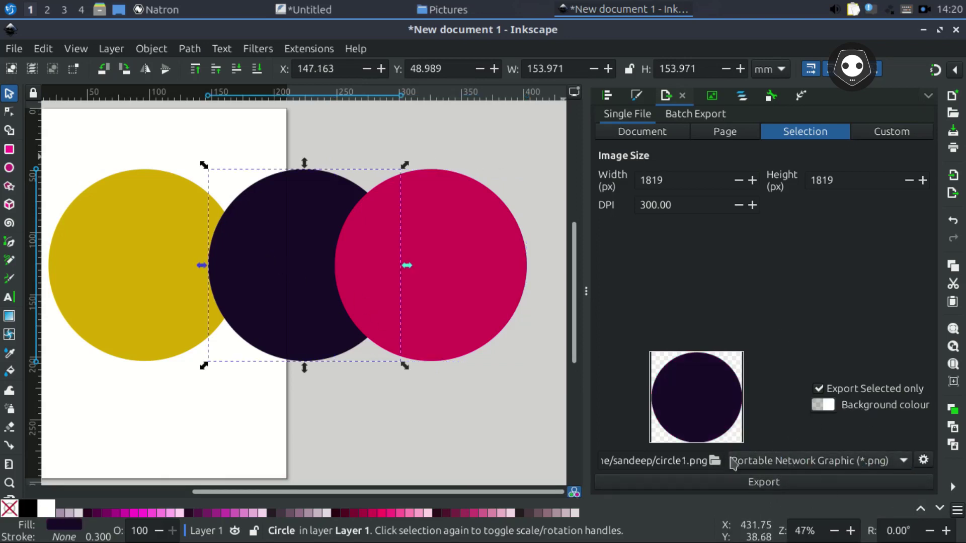
{"action": "left_click", "coordinate": [134, 248]}
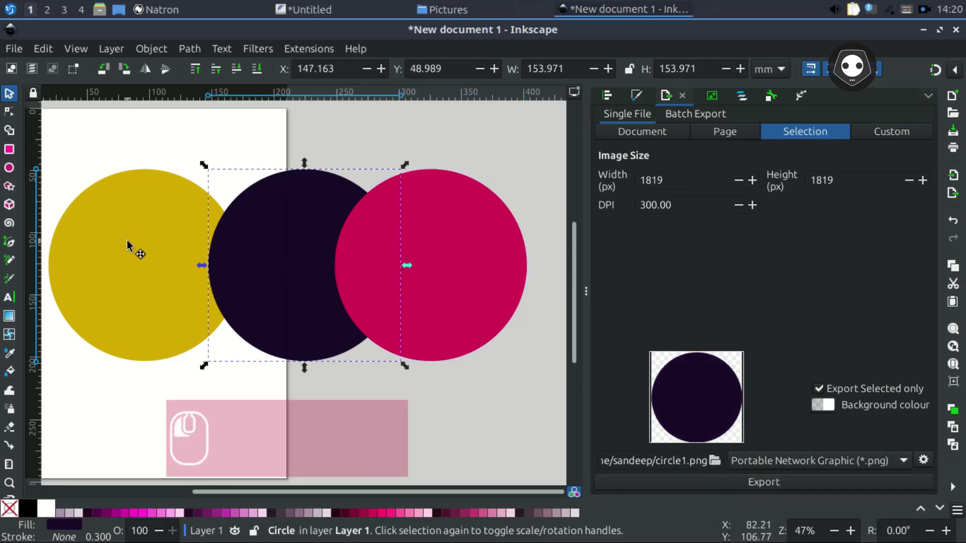
Close Inkscape and check the red, yellow and purple circle PNG files in the Pictures folder.
{"action": "left_click", "coordinate": [954, 31]}
{"action": "left_click", "coordinate": [358, 351]}
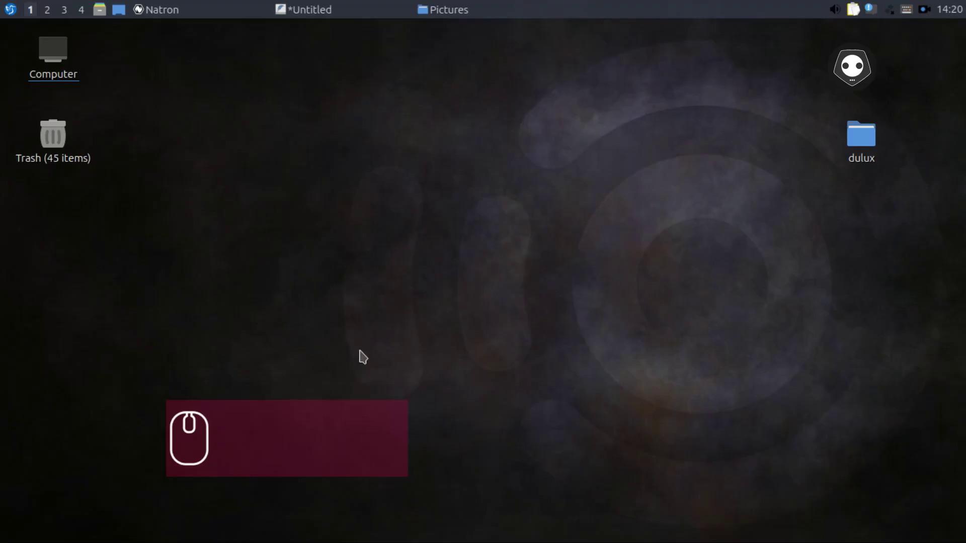
{"action": "left_click", "coordinate": [433, 9]}
{"action": "left_click", "coordinate": [140, 130]}
{"action": "left_click", "coordinate": [233, 125]}
{"action": "left_click", "coordinate": [321, 125]}
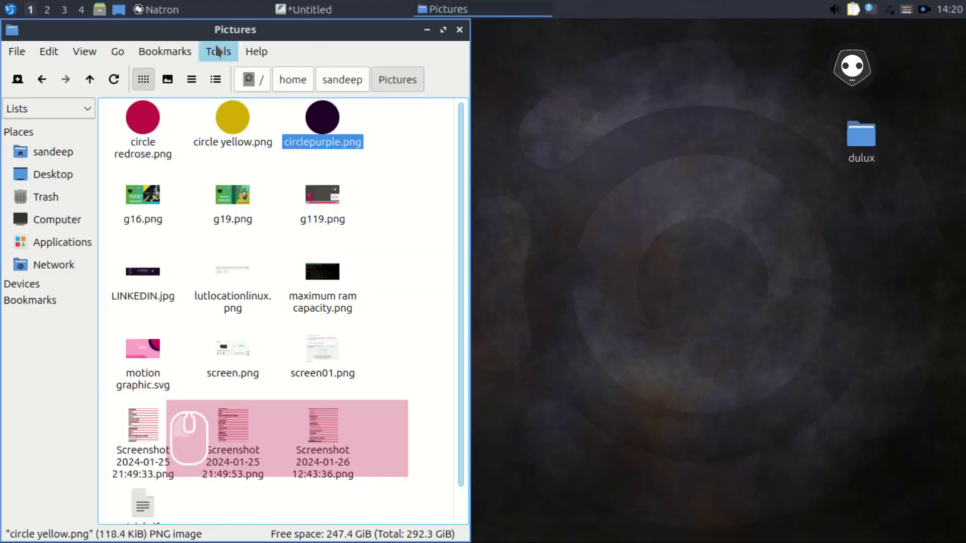
Switch to Natron and the notes, add the line "open natron>change project size", and highlight the 1920X1080 hd 30 fps note.
{"action": "left_click", "coordinate": [203, 10]}
{"action": "left_click", "coordinate": [358, 10]}
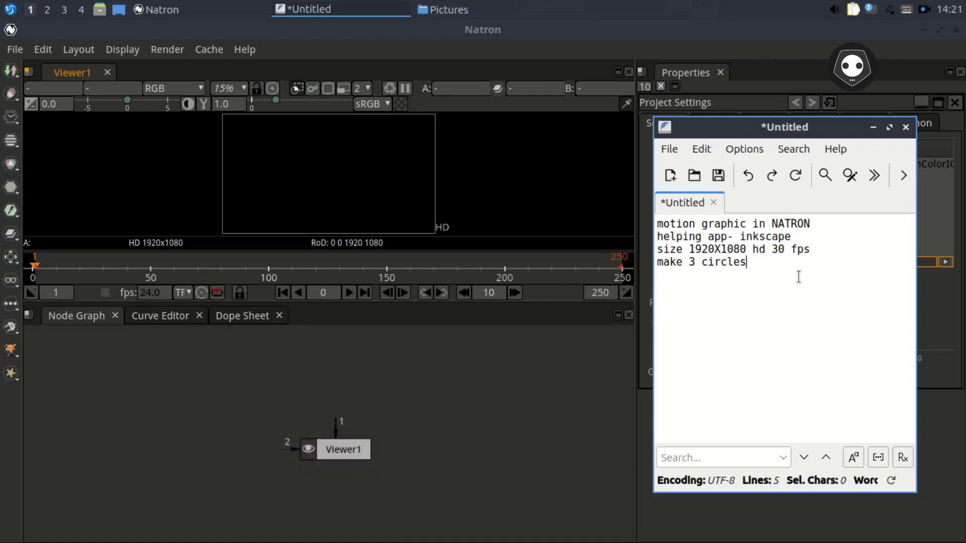
{"action": "key", "text": "Return"}
{"action": "type", "text": "open natron"}
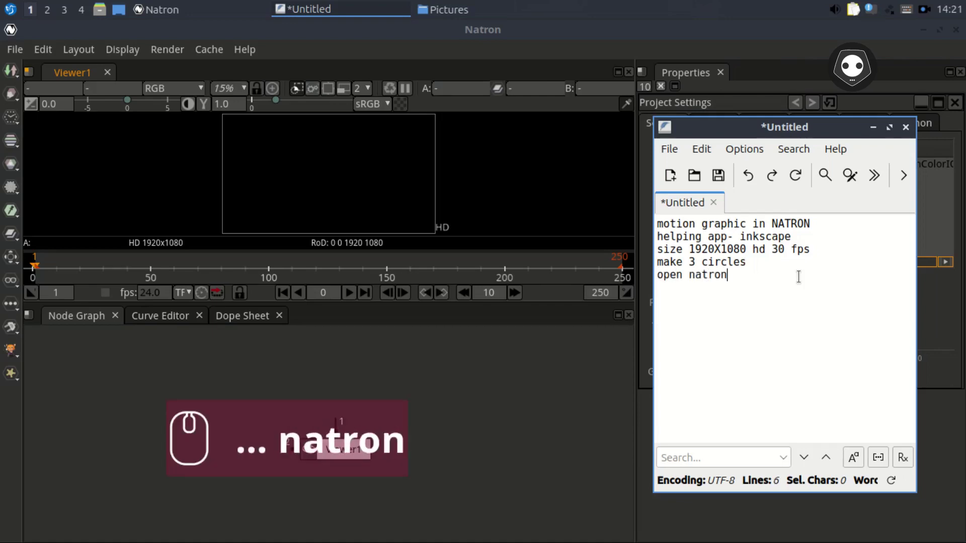
{"action": "type", "text": ">imp"}
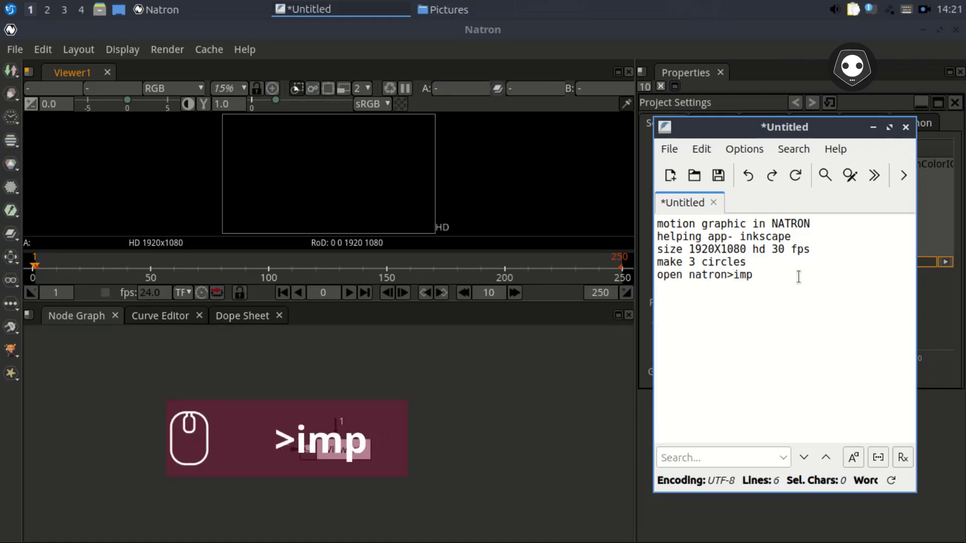
{"action": "key", "text": "BackSpace"}
{"action": "key", "text": "BackSpace"}
{"action": "key", "text": "BackSpace"}
{"action": "type", "text": "change project"}
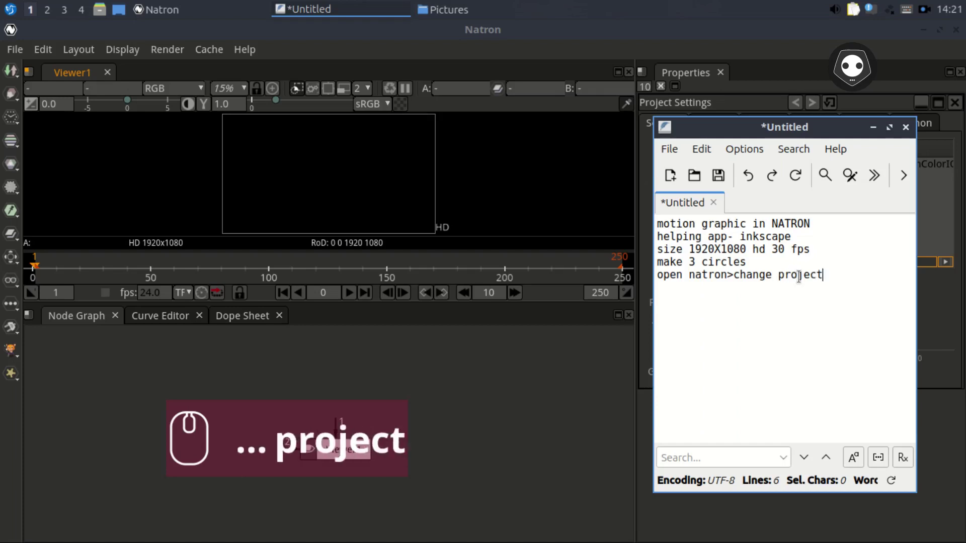
{"action": "type", "text": " size"}
{"action": "left_click_drag", "start_coordinate": [695, 248], "coordinate": [815, 256]}
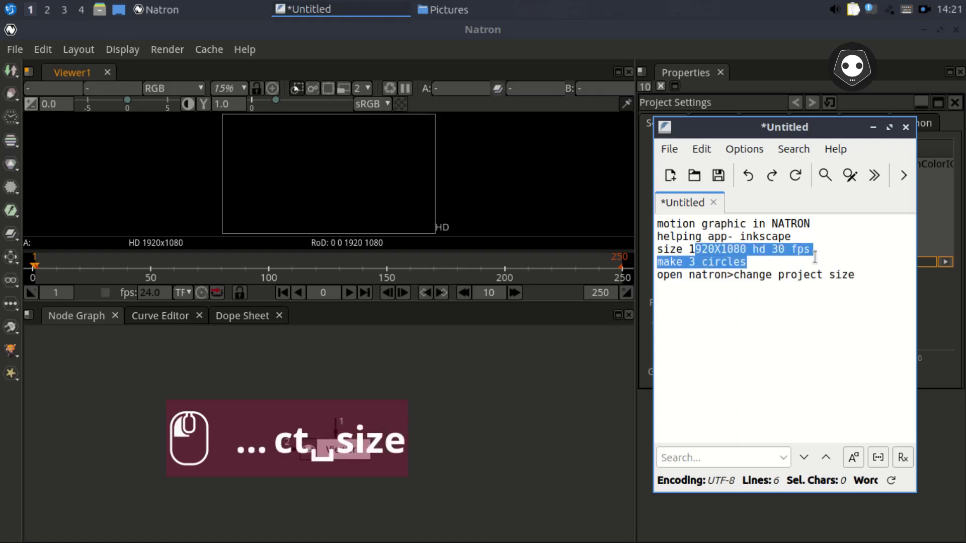
Switch to Natron and examine the project settings for views, layers, LUT options and project info.
{"action": "left_click", "coordinate": [534, 37]}
{"action": "left_click", "coordinate": [714, 123]}
{"action": "left_click", "coordinate": [764, 123]}
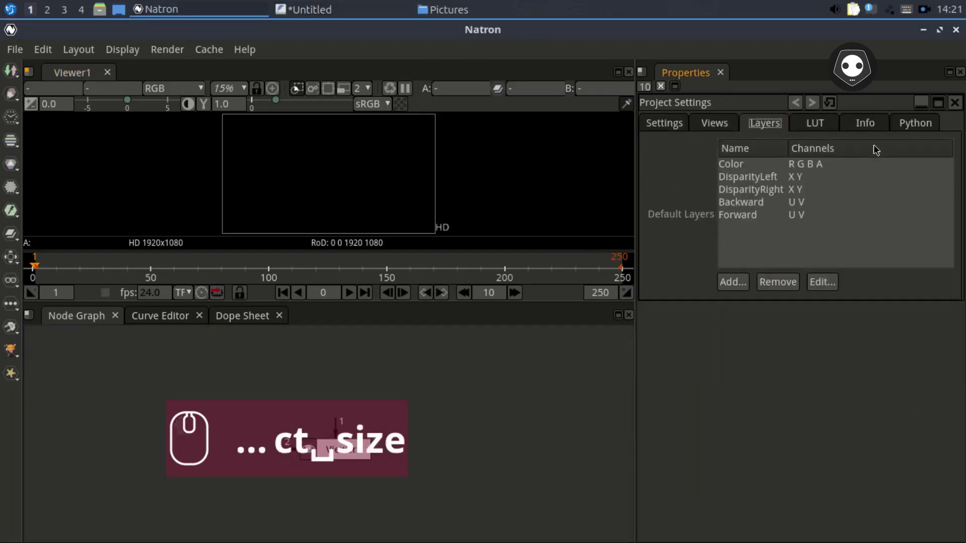
{"action": "left_click", "coordinate": [814, 125]}
{"action": "left_click", "coordinate": [800, 147]}
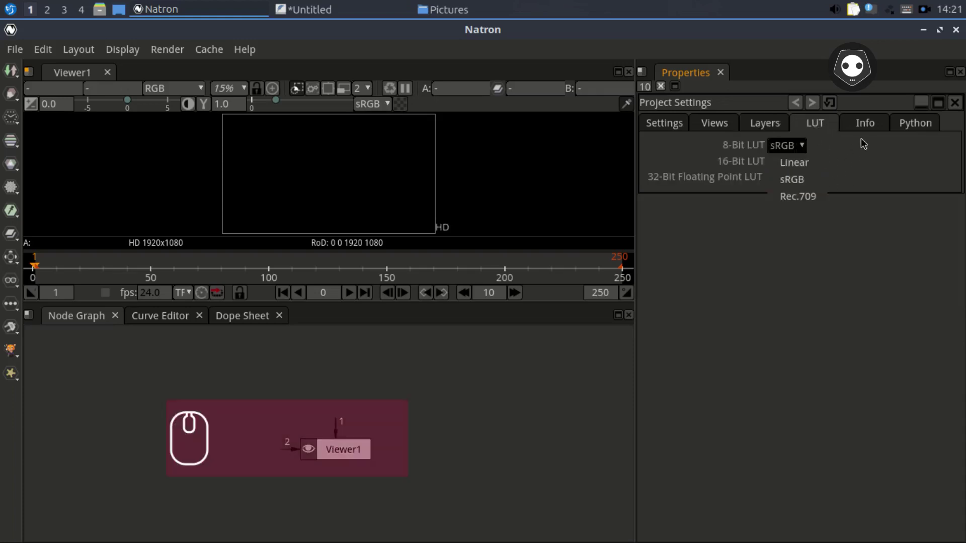
{"action": "left_click", "coordinate": [860, 140]}
{"action": "left_click", "coordinate": [799, 145]}
{"action": "left_click", "coordinate": [852, 150]}
{"action": "left_click", "coordinate": [814, 163]}
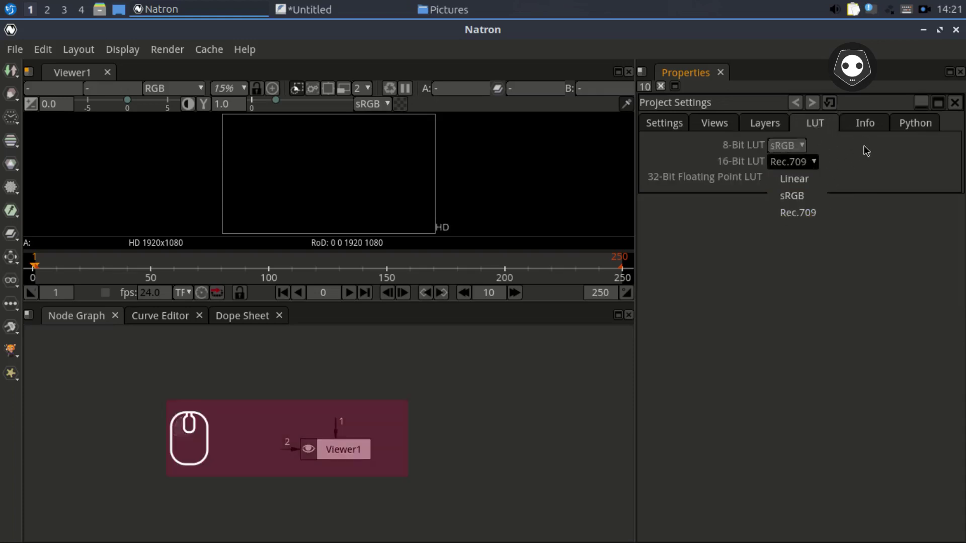
{"action": "left_click", "coordinate": [866, 151]}
{"action": "left_click", "coordinate": [806, 178]}
{"action": "left_click", "coordinate": [836, 210]}
{"action": "left_click", "coordinate": [866, 124]}
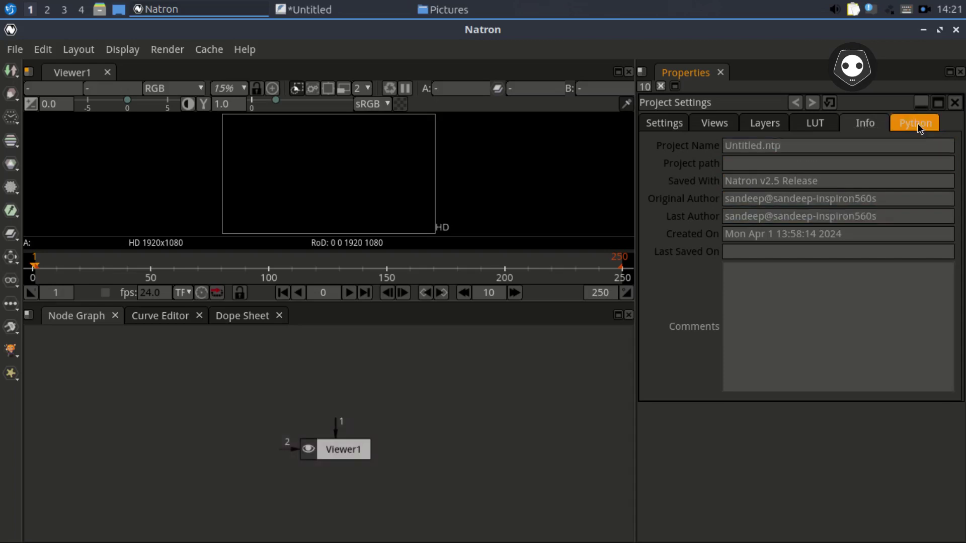
Set the project format to HD 1920x1080, the frame rate to 30 and the last frame to 50.
{"action": "left_click", "coordinate": [669, 125]}
{"action": "left_click", "coordinate": [796, 307]}
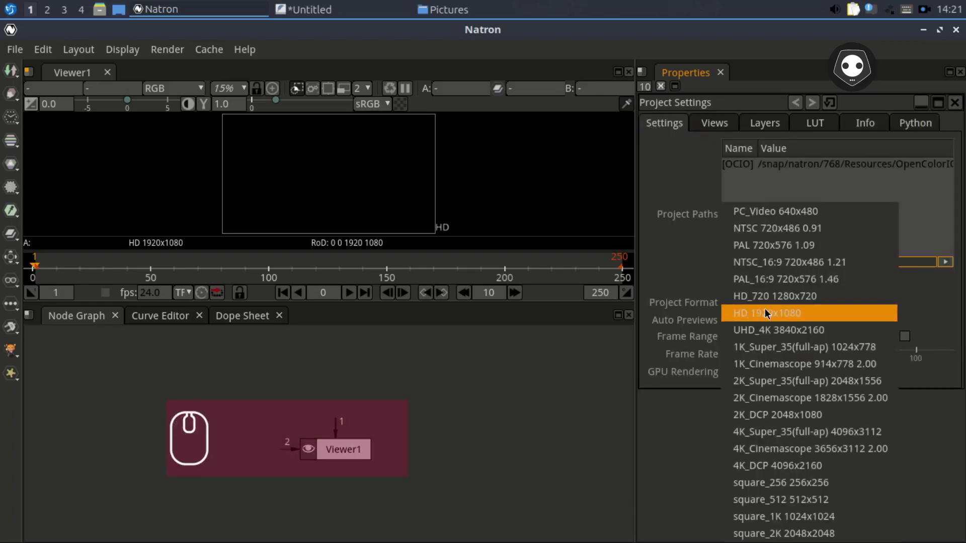
{"action": "left_click", "coordinate": [765, 312]}
{"action": "left_click", "coordinate": [737, 354]}
{"action": "type", "text": "30"}
{"action": "key", "text": "Return"}
{"action": "type", "text": "50"}
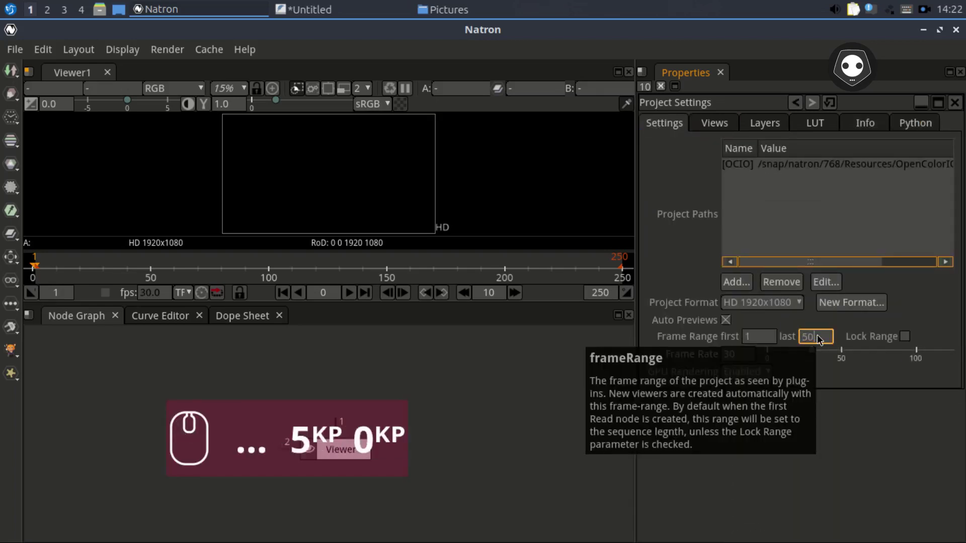
{"action": "key", "text": "Return"}
Try to save the project as motion sizemini.ntp in the Documents folder.
{"action": "key", "text": "ctrl+s"}
{"action": "left_click", "coordinate": [775, 188]}
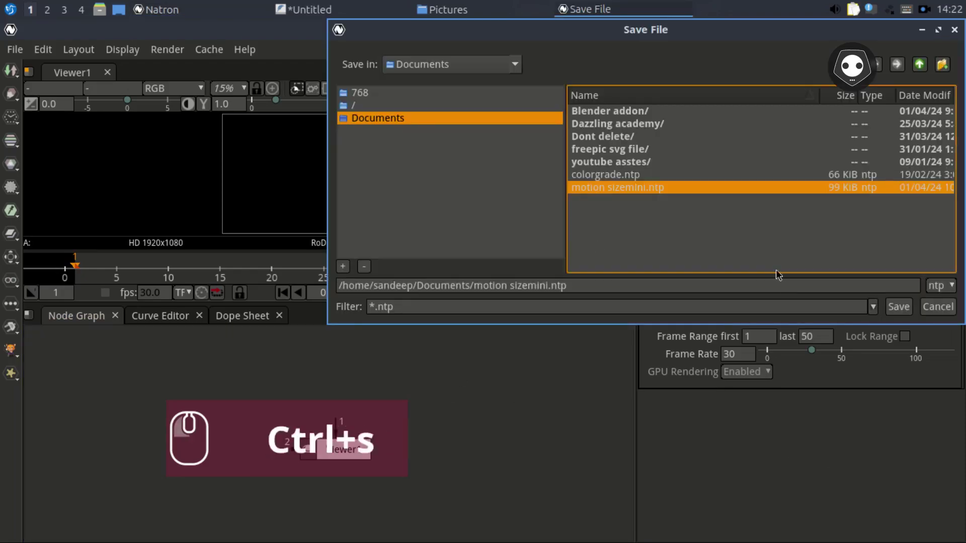
{"action": "left_click", "coordinate": [899, 308]}
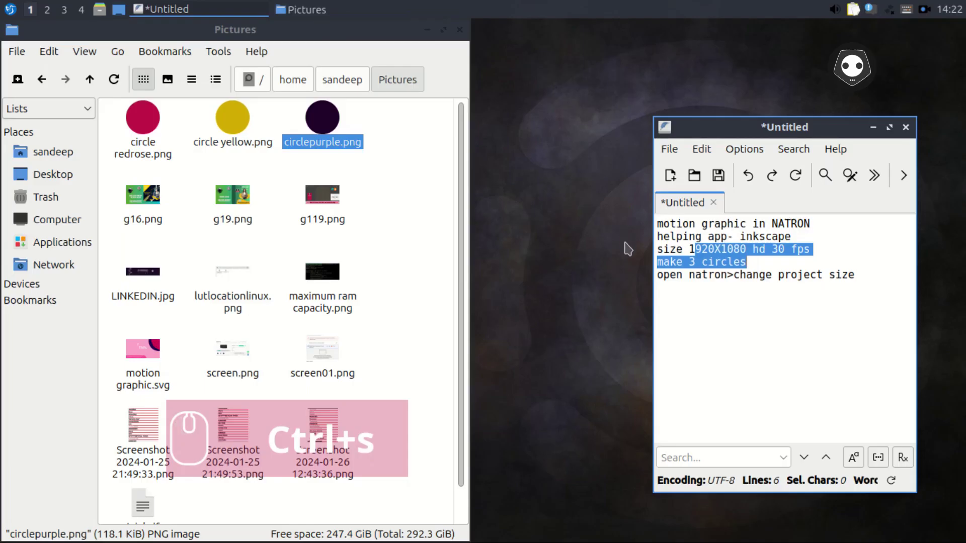
Launch Natron again and clear the notes and Pictures windows out of the way.
{"action": "left_click", "coordinate": [10, 10]}
{"action": "type", "text": "natron"}
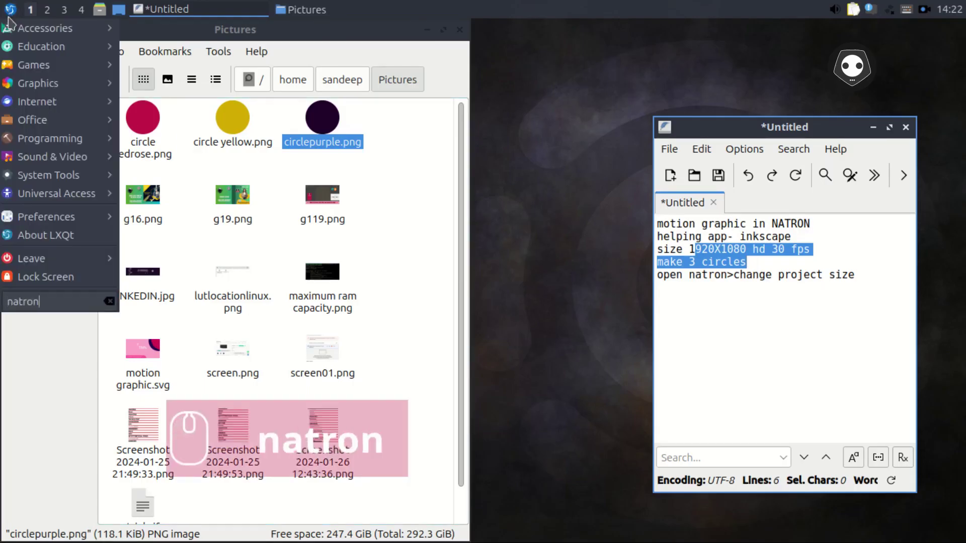
{"action": "key", "text": "Return"}
{"action": "left_click", "coordinate": [773, 134]}
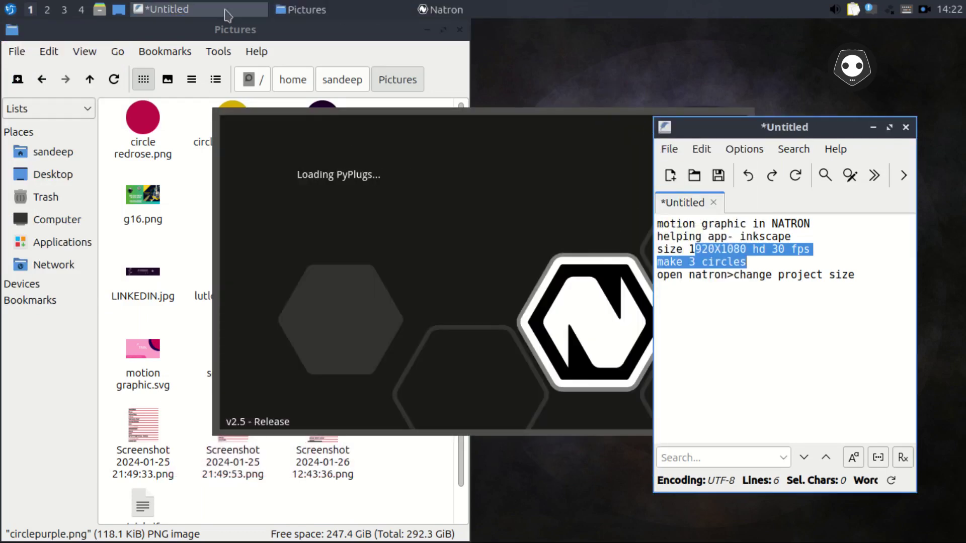
{"action": "left_click", "coordinate": [169, 10]}
{"action": "left_click", "coordinate": [304, 12]}
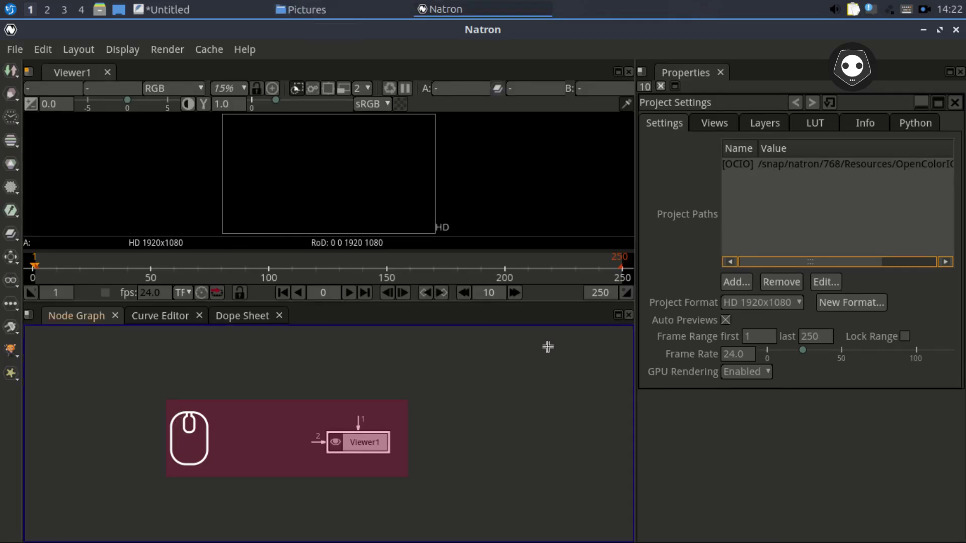
Set the project's last frame to 50, the frame rate to 30 and GPU rendering to Disabled.
{"action": "type", "text": "50"}
{"action": "key", "text": "Return"}
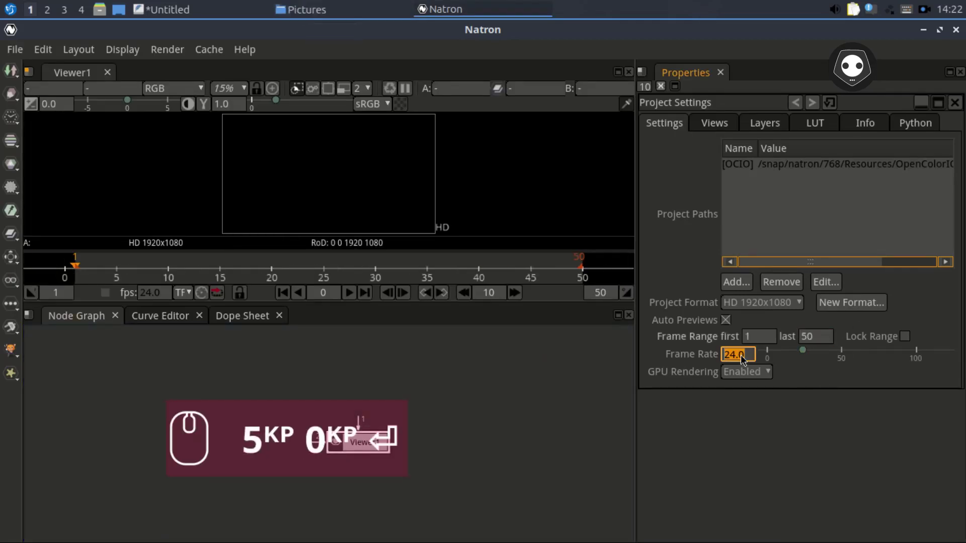
{"action": "type", "text": "30"}
{"action": "key", "text": "Return"}
{"action": "left_click", "coordinate": [765, 372]}
{"action": "left_click", "coordinate": [762, 404]}
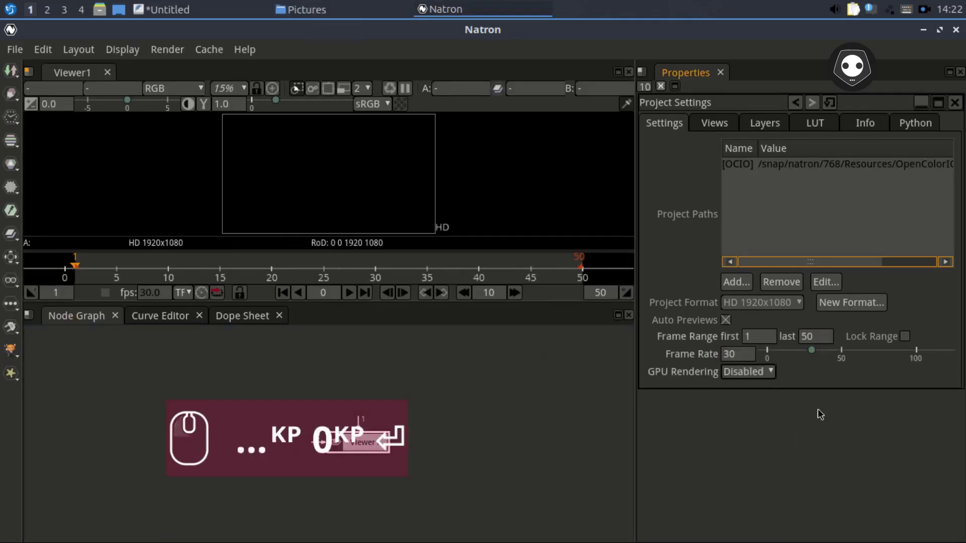
Check the circle images in the Pictures folder window over Natron and hide the window again.
{"action": "left_click", "coordinate": [302, 10]}
{"action": "left_click_drag", "start_coordinate": [325, 38], "coordinate": [765, 53]}
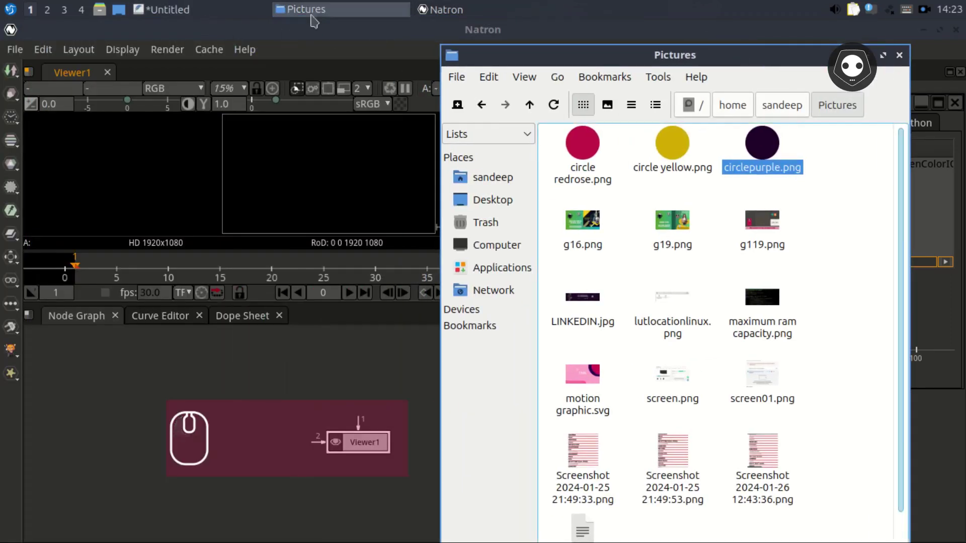
{"action": "left_click", "coordinate": [310, 11]}
Add a Solid node connected to Viewer1 and place it above and to the left of the viewer node.
{"action": "left_click_drag", "start_coordinate": [491, 416], "coordinate": [440, 445]}
{"action": "right_click", "coordinate": [421, 384]}
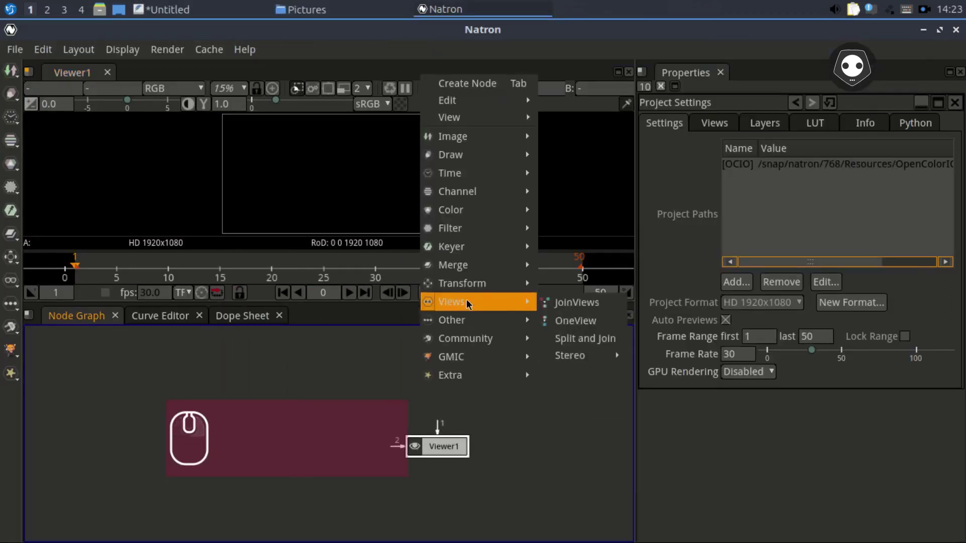
{"action": "mouse_move", "coordinate": [463, 141]}
{"action": "left_click", "coordinate": [566, 247]}
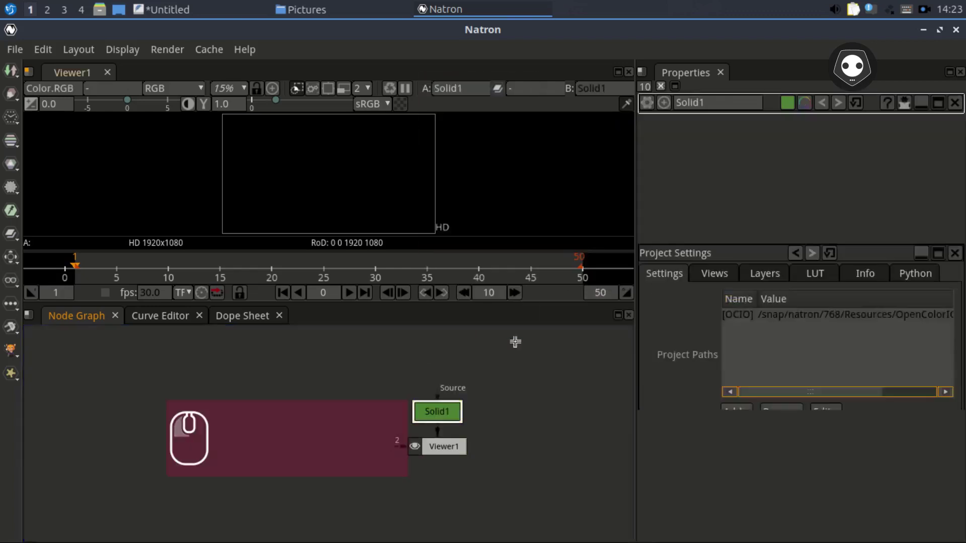
{"action": "left_click", "coordinate": [377, 376]}
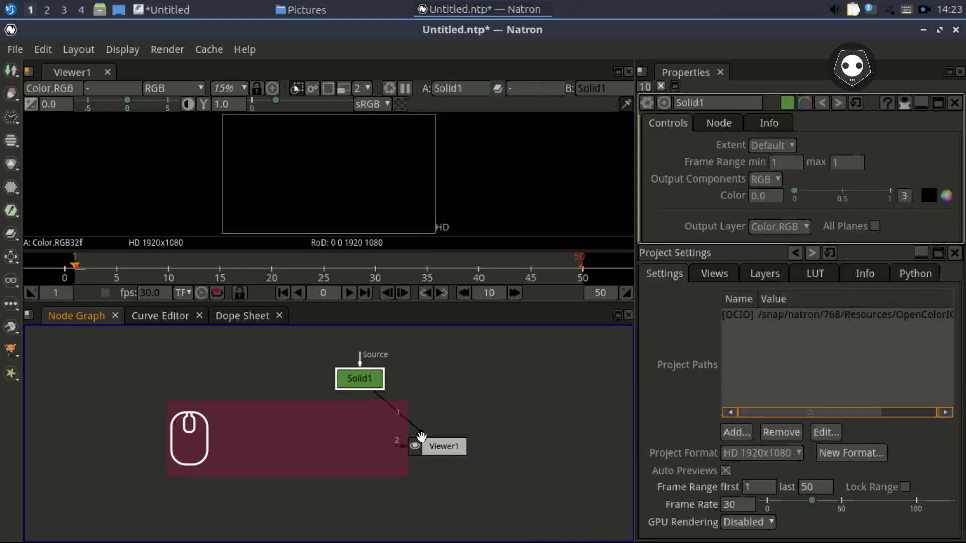
Set the Solid node's colour to dark green, hex #196c06, and move the node closer above Viewer1.
{"action": "left_click", "coordinate": [946, 196]}
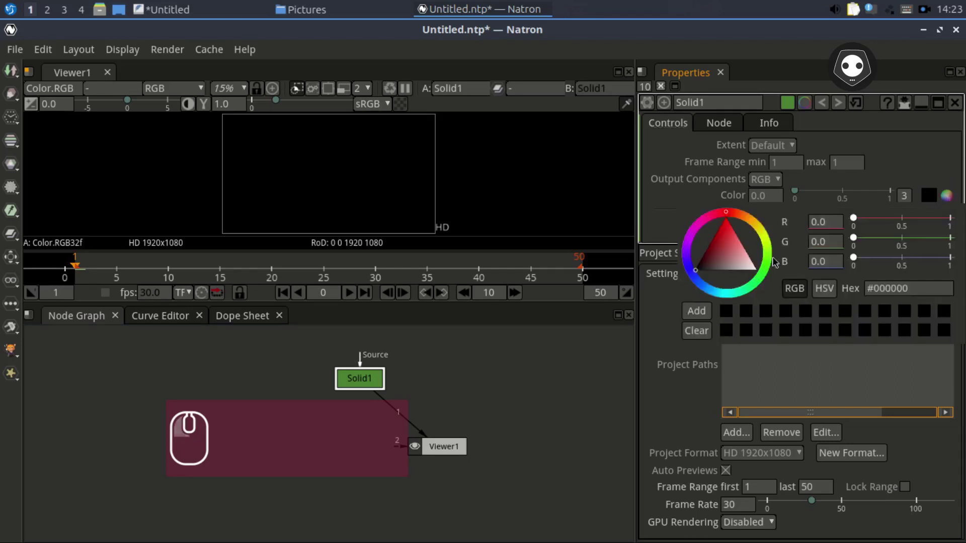
{"action": "left_click_drag", "start_coordinate": [739, 249], "coordinate": [735, 237]}
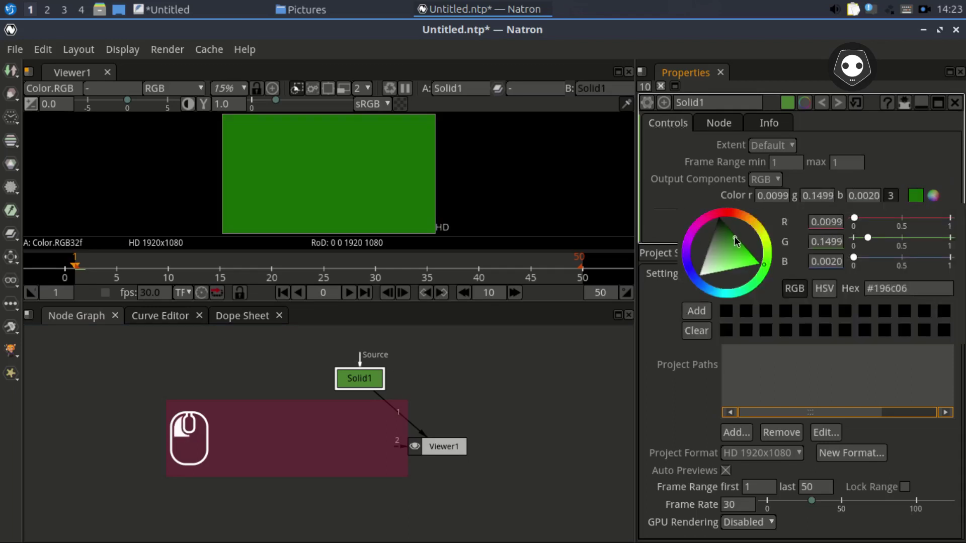
{"action": "left_click_drag", "start_coordinate": [364, 371], "coordinate": [409, 360]}
Add a Merge node feeding Viewer1, connect its B input to Solid1, and arrange the viewer below it.
{"action": "right_click", "coordinate": [463, 357]}
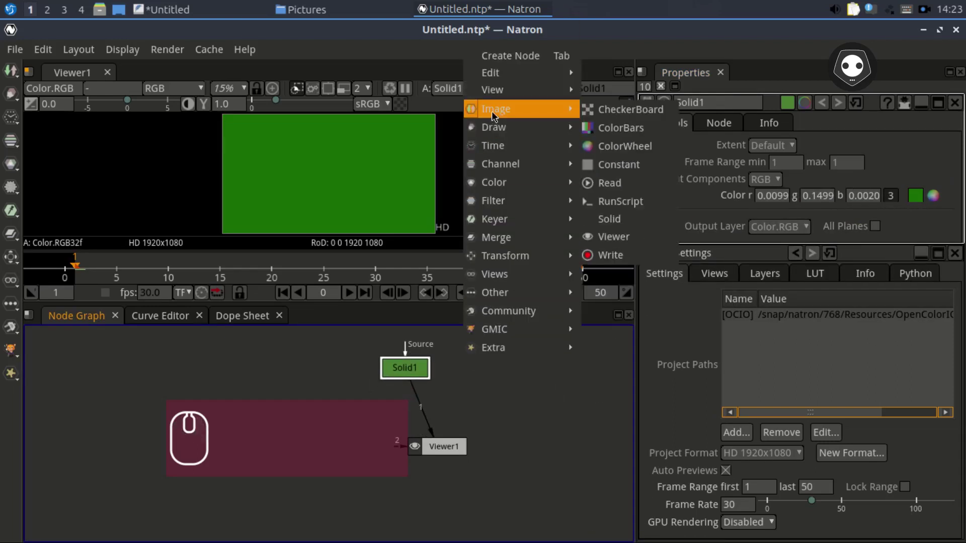
{"action": "mouse_move", "coordinate": [508, 237]}
{"action": "left_click", "coordinate": [613, 325]}
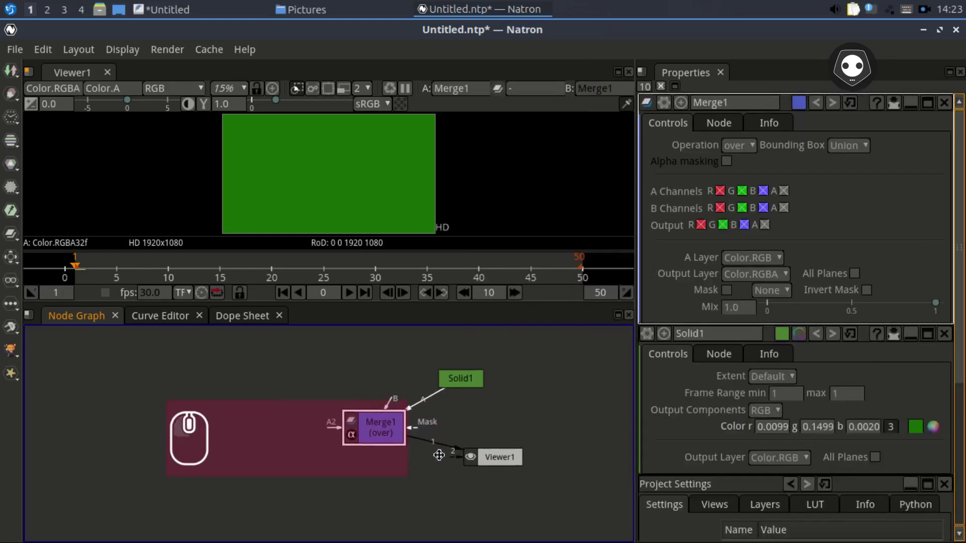
{"action": "left_click_drag", "start_coordinate": [487, 467], "coordinate": [415, 499]}
{"action": "scroll", "coordinate": [418, 456], "scroll_direction": "up", "scroll_amount": 4}
{"action": "left_click_drag", "start_coordinate": [372, 442], "coordinate": [391, 477]}
{"action": "scroll", "coordinate": [391, 440], "scroll_direction": "down", "scroll_amount": 1}
{"action": "left_click_drag", "start_coordinate": [392, 433], "coordinate": [455, 438]}
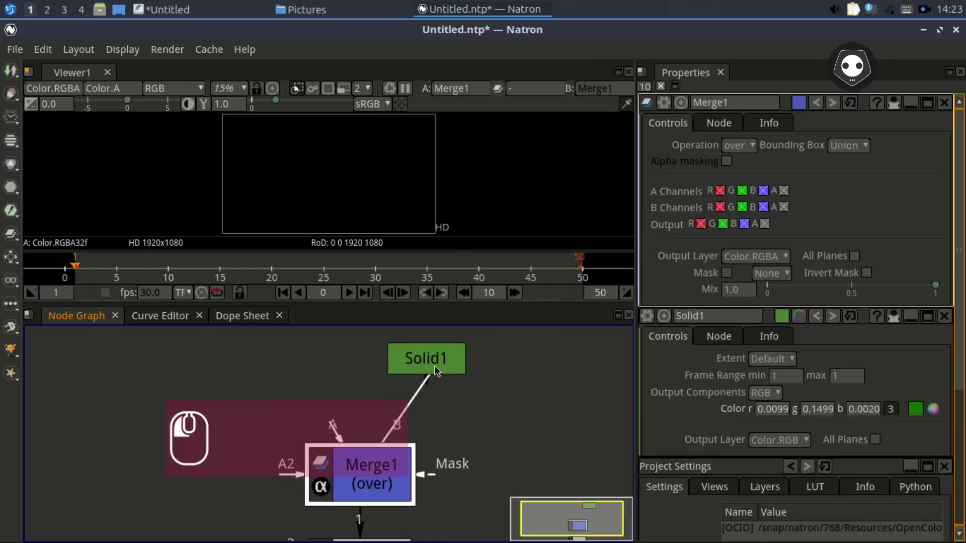
{"action": "left_click_drag", "start_coordinate": [433, 371], "coordinate": [432, 373]}
Save the project in the Documents folder as "motion graphic circle".
{"action": "key", "text": "ctrl+s"}
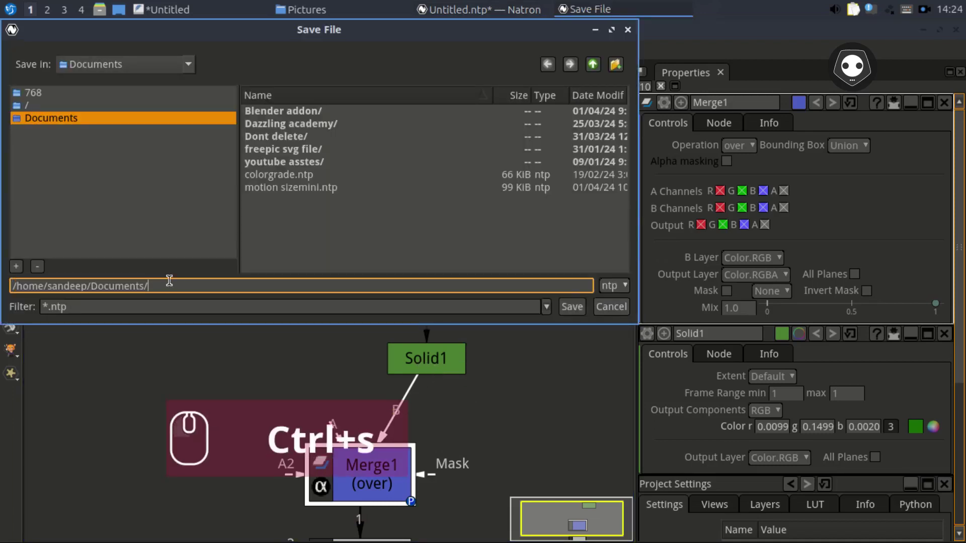
{"action": "type", "text": "motion graphic circle"}
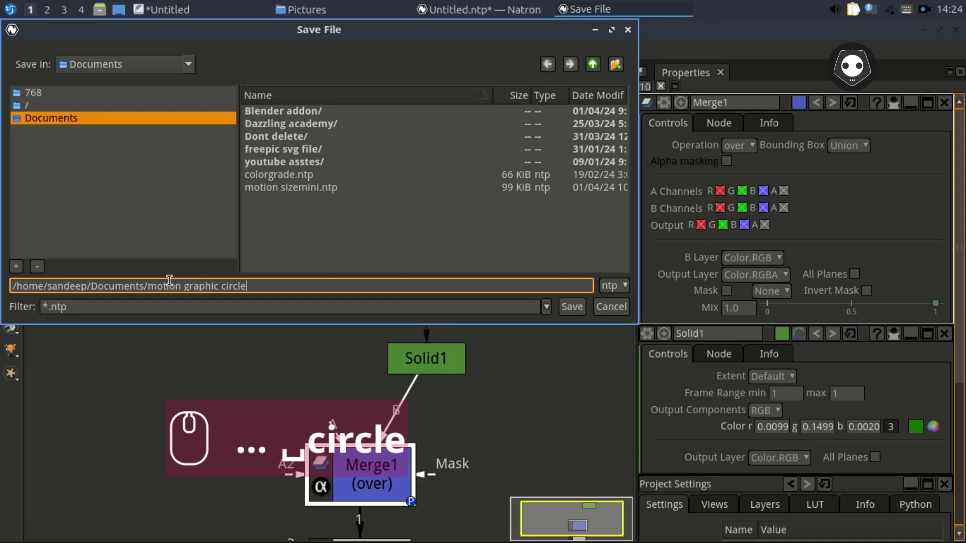
{"action": "key", "text": "Return"}
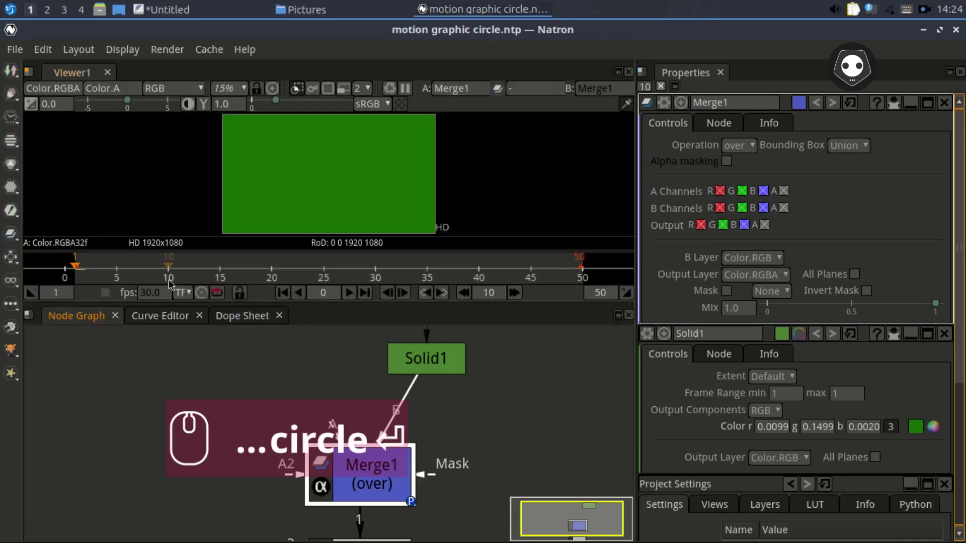
{"action": "scroll", "coordinate": [410, 424], "scroll_direction": "down", "scroll_amount": 3}
{"action": "scroll", "coordinate": [410, 424], "scroll_direction": "up", "scroll_amount": 2}
{"action": "left_click_drag", "start_coordinate": [410, 424], "coordinate": [511, 418]}
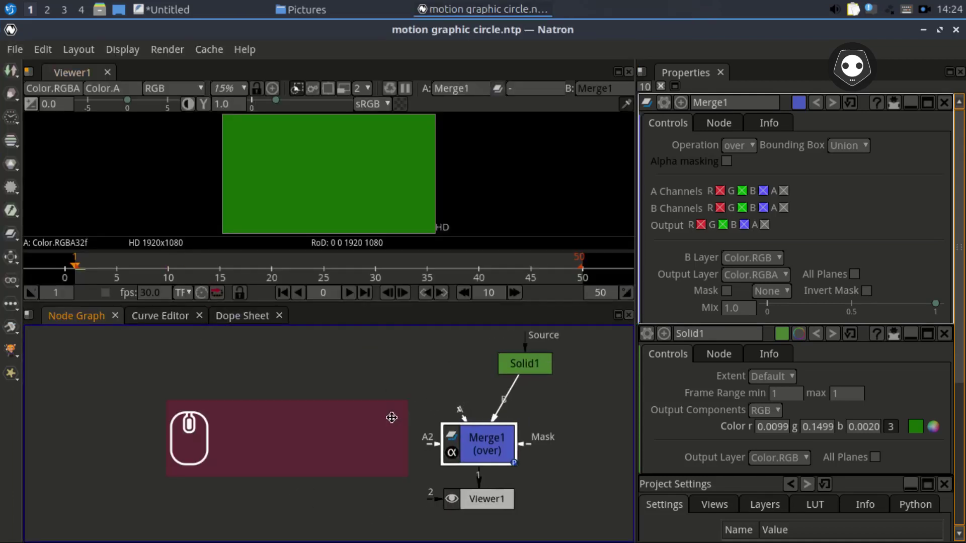
{"action": "mouse_move", "coordinate": [390, 416]}
{"action": "left_mouse_down"}
{"action": "mouse_move", "coordinate": [408, 396]}
{"action": "mouse_move", "coordinate": [390, 421]}
{"action": "left_mouse_up"}
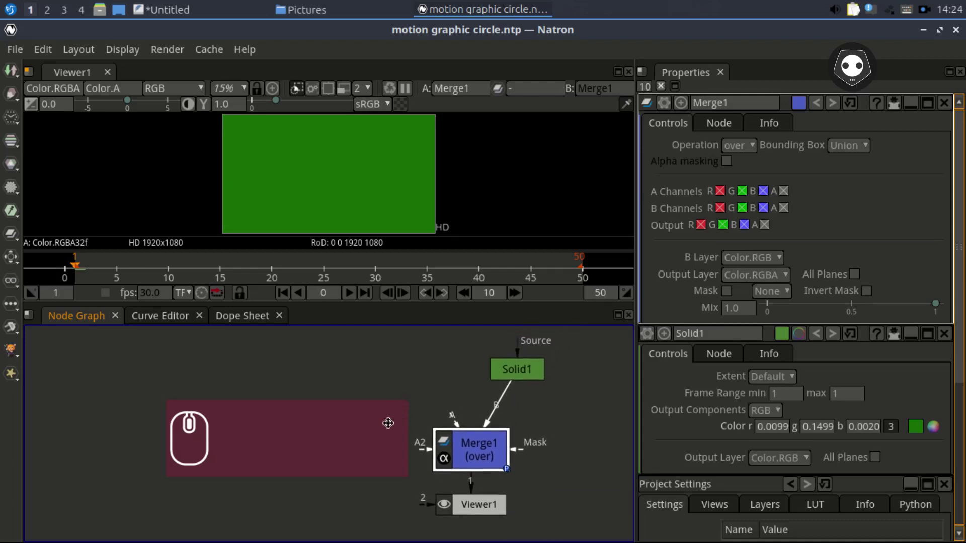
Append "i want to add gree as chroma key for sometime video editing app doesn't support alpha rgba" to the notes file's last line.
{"action": "left_click", "coordinate": [210, 13]}
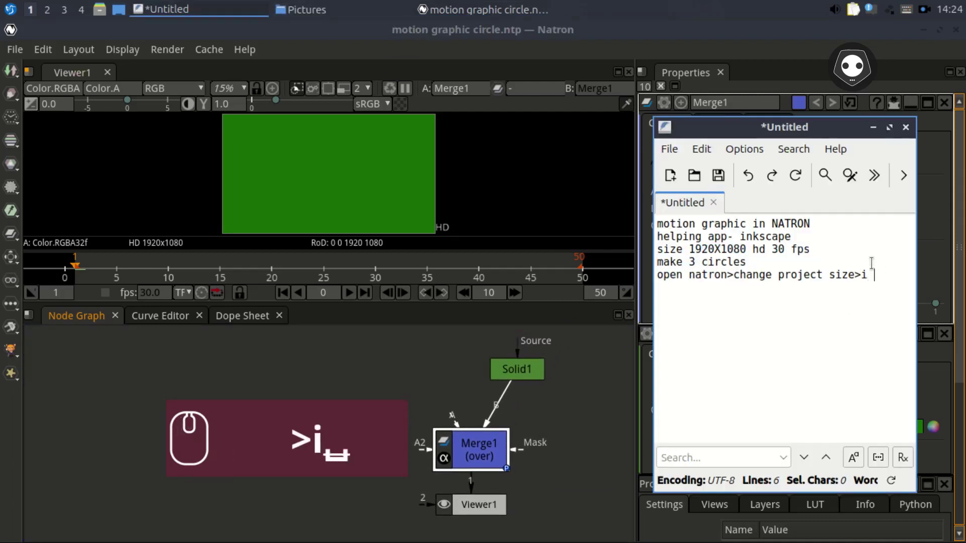
{"action": "type", "text": "want to add gre"}
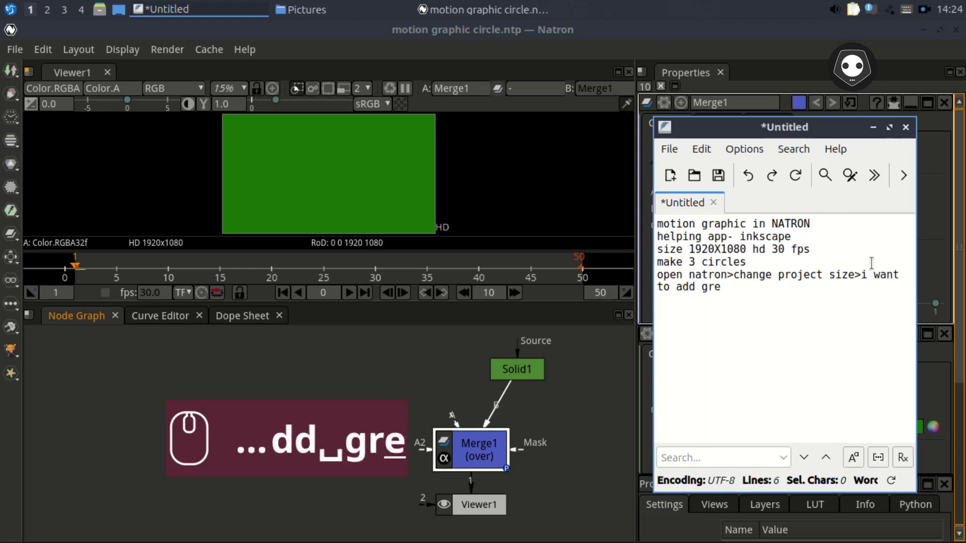
{"action": "type", "text": "e as chroma key"}
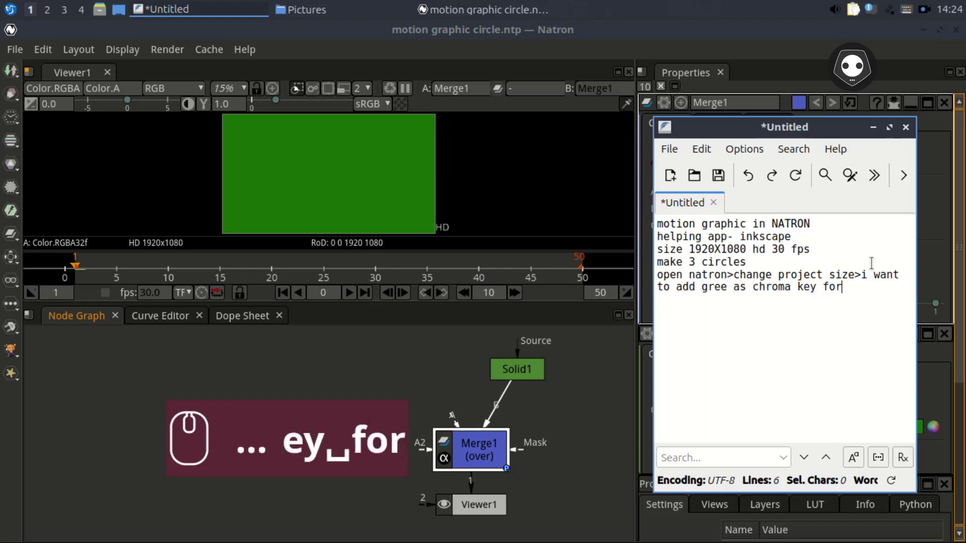
{"action": "type", "text": " for"}
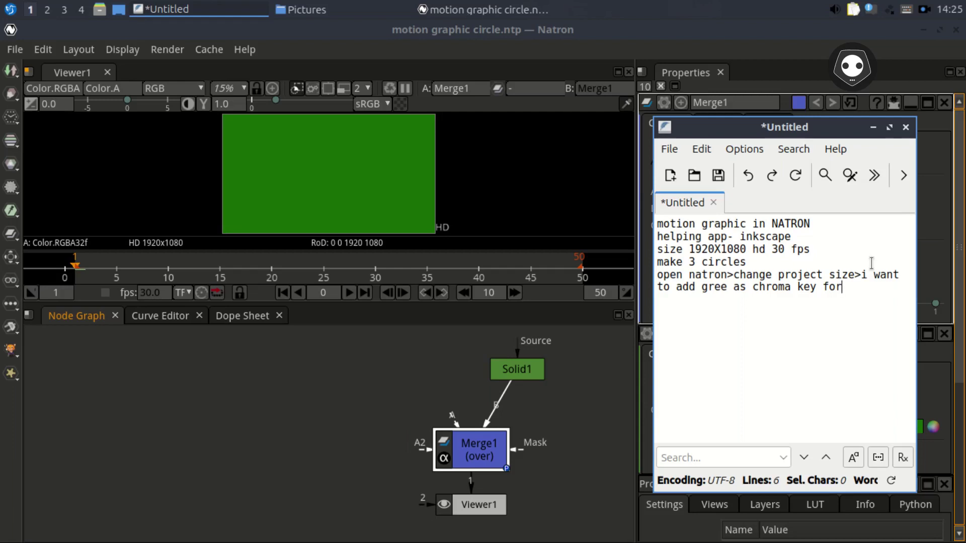
{"action": "type", "text": " sometime video editing app doesn't support alpha rgba"}
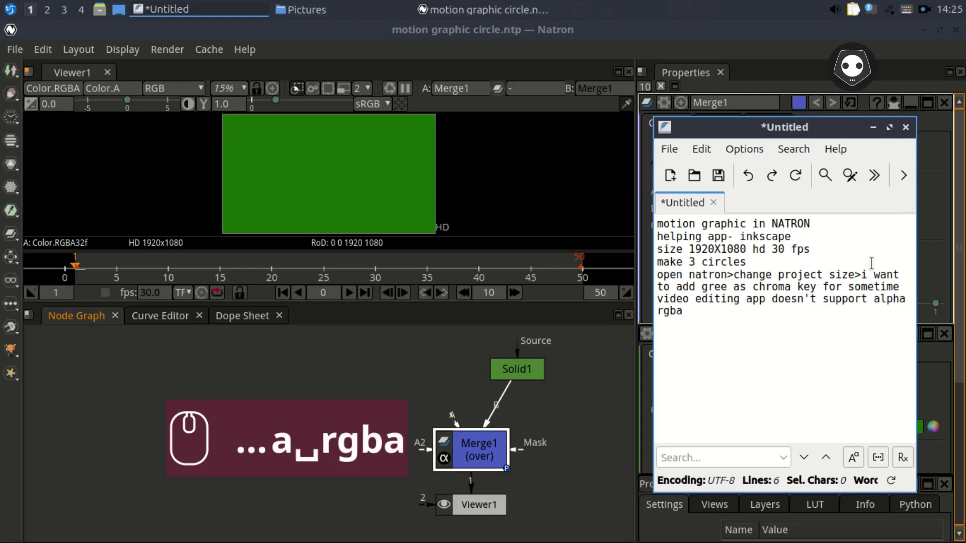
Continue the note with "video .move. so i want to use chroma tool to get rid off green color." and hide the notes window.
{"action": "type", "text": ".move. so"}
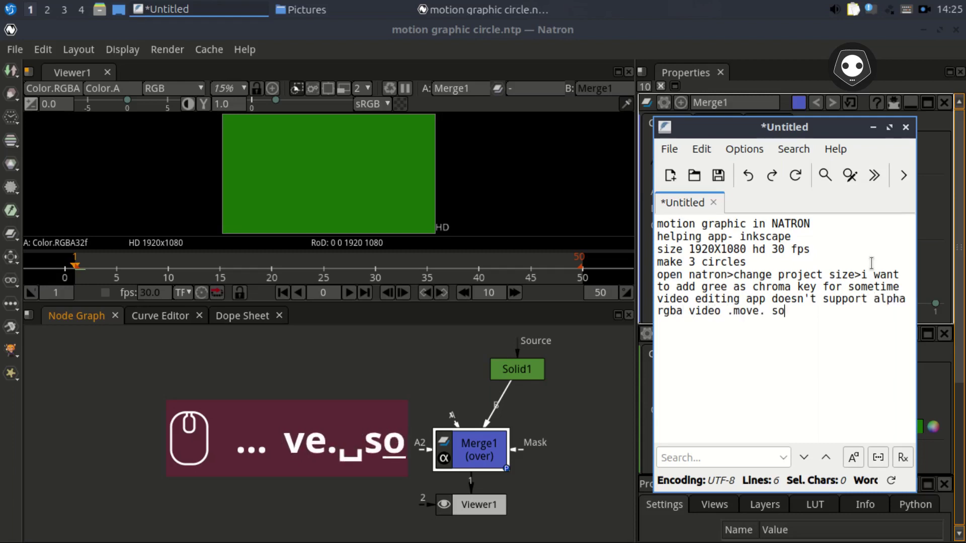
{"action": "type", "text": " i want to us"}
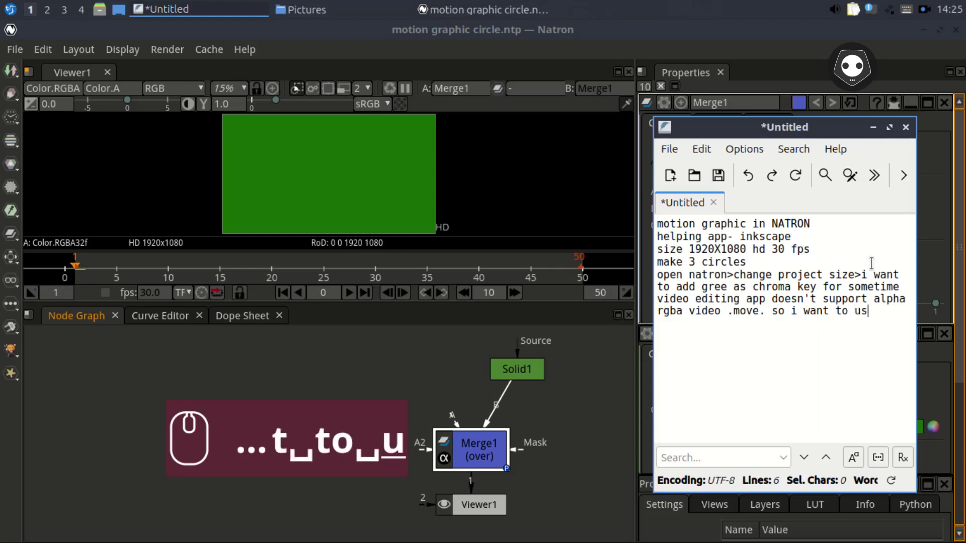
{"action": "type", "text": "e chroma tool"}
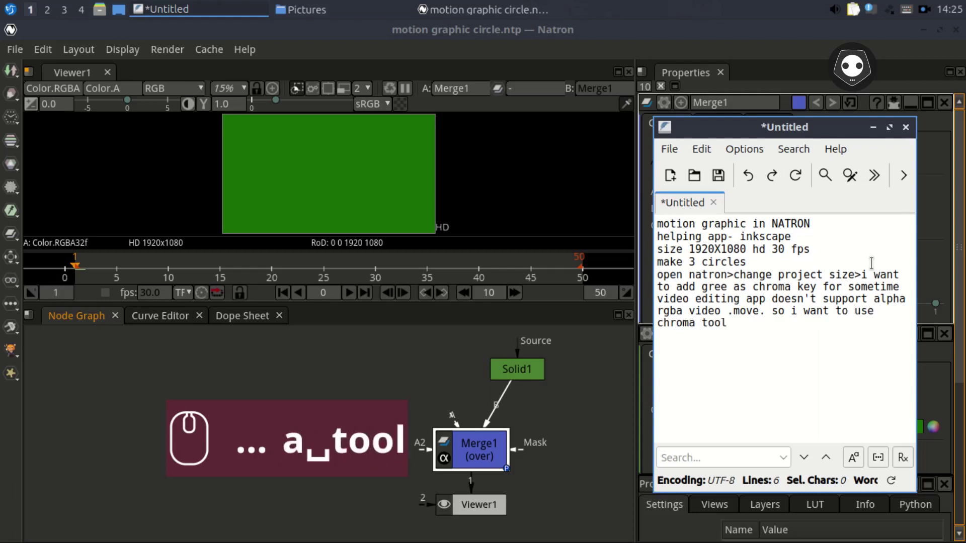
{"action": "type", "text": " to get rid of"}
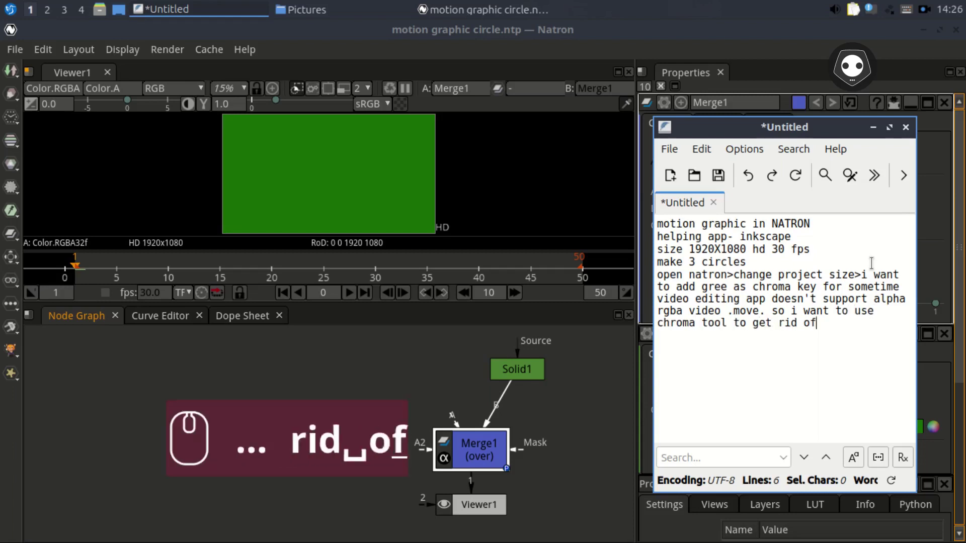
{"action": "type", "text": "f "}
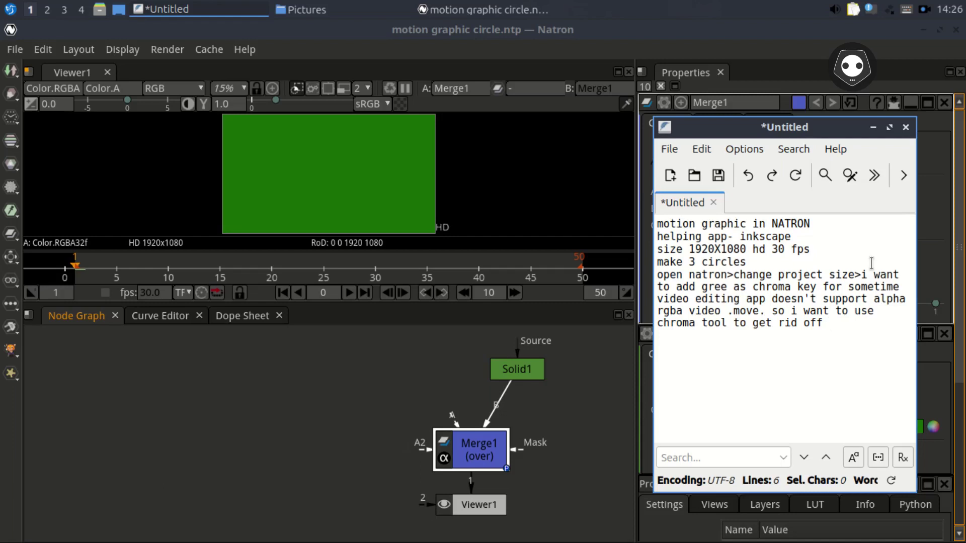
{"action": "type", "text": "green color."}
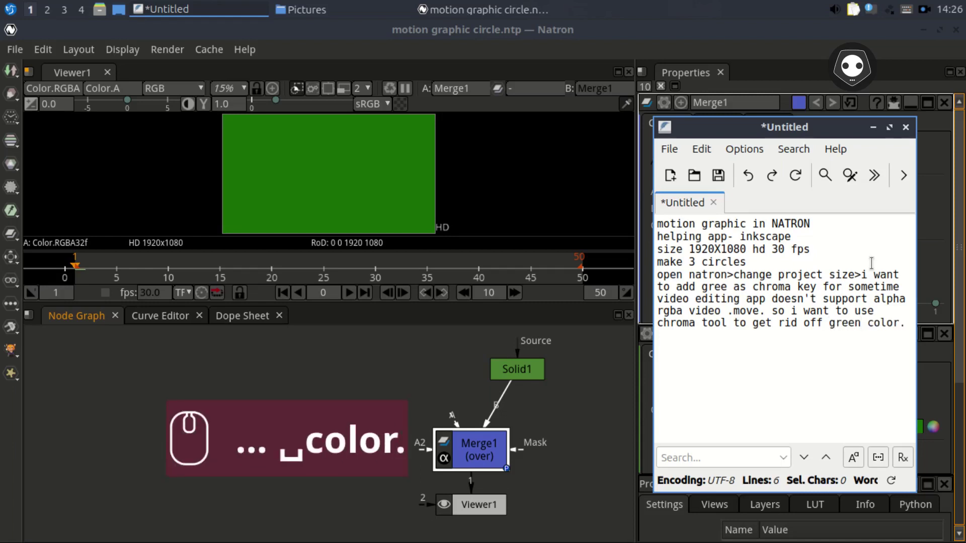
{"action": "left_click", "coordinate": [187, 10]}
Save the project and bring in circlepurple.png from the Pictures folder as a Read node connected to Merge1's A input.
{"action": "left_click_drag", "start_coordinate": [457, 453], "coordinate": [457, 448]}
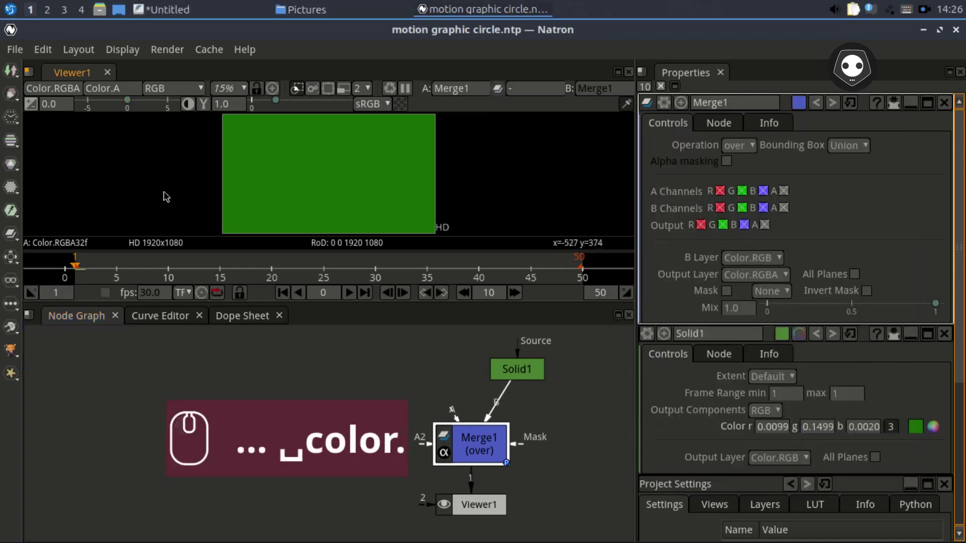
{"action": "key", "text": "ctrl+s"}
{"action": "left_click", "coordinate": [301, 9]}
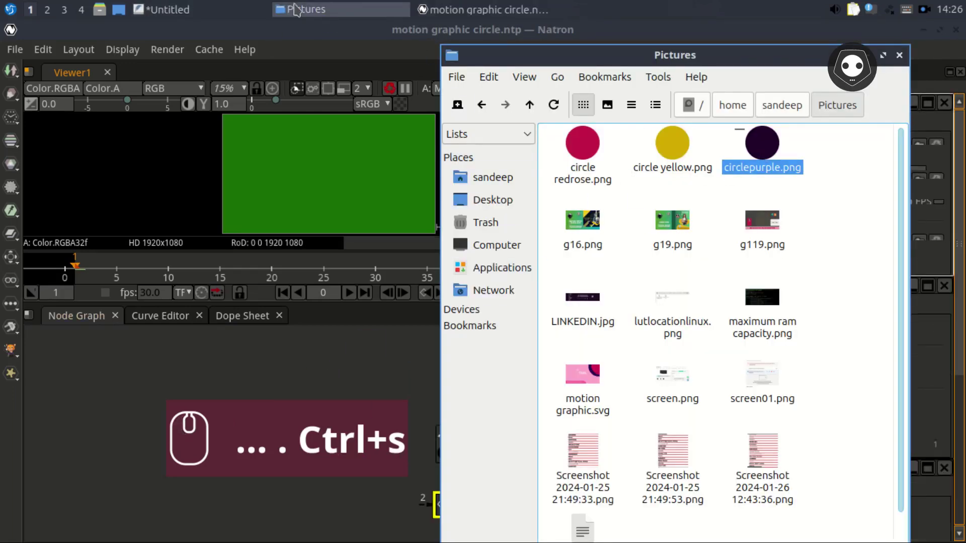
{"action": "left_click", "coordinate": [297, 11]}
{"action": "left_click_drag", "start_coordinate": [571, 419], "coordinate": [497, 444]}
{"action": "left_click_drag", "start_coordinate": [573, 378], "coordinate": [287, 393]}
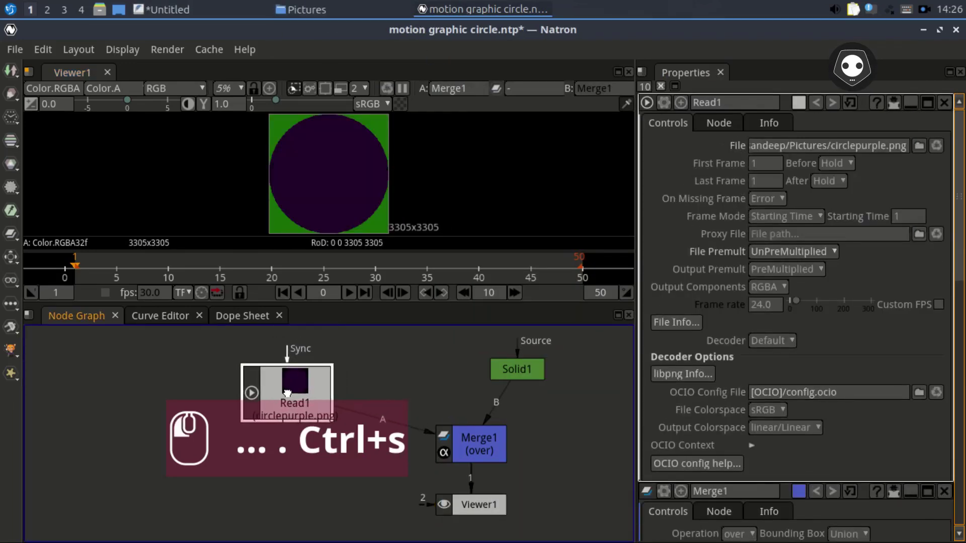
Rename the circlepurple.png Read node "purple dark".
{"action": "left_click", "coordinate": [311, 403]}
{"action": "scroll", "coordinate": [315, 403], "scroll_direction": "up", "scroll_amount": 2}
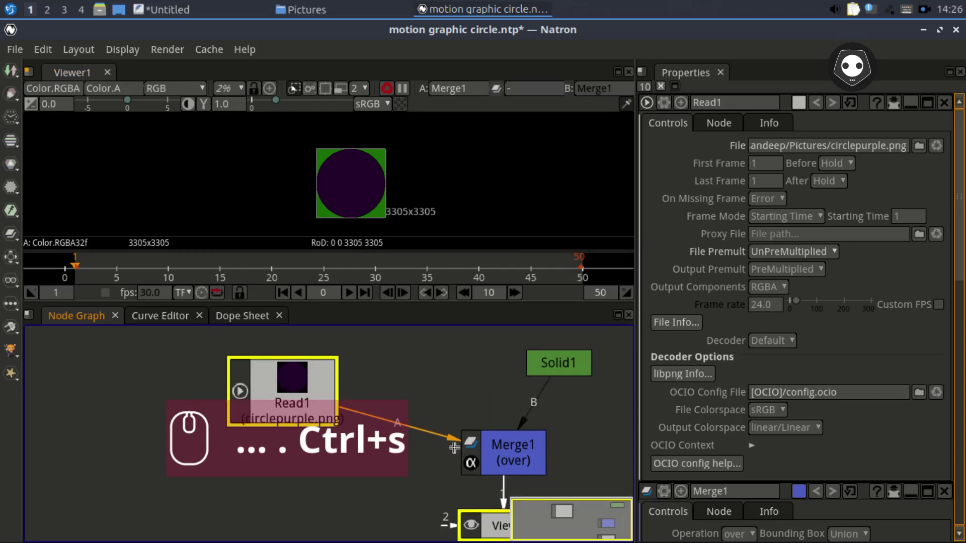
{"action": "left_click_drag", "start_coordinate": [526, 429], "coordinate": [494, 417]}
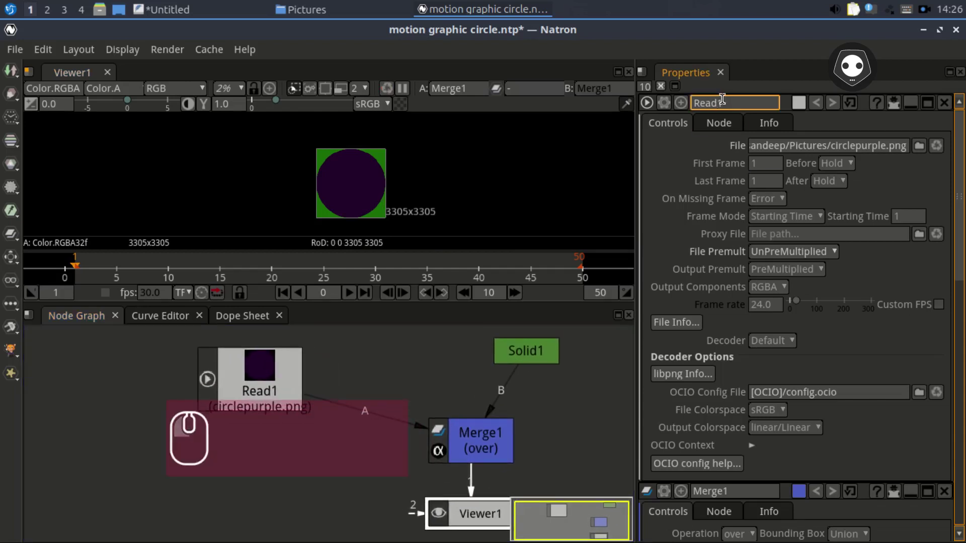
{"action": "key", "text": "ctrl+a"}
{"action": "type", "text": "purple dark"}
{"action": "key", "text": "Return"}
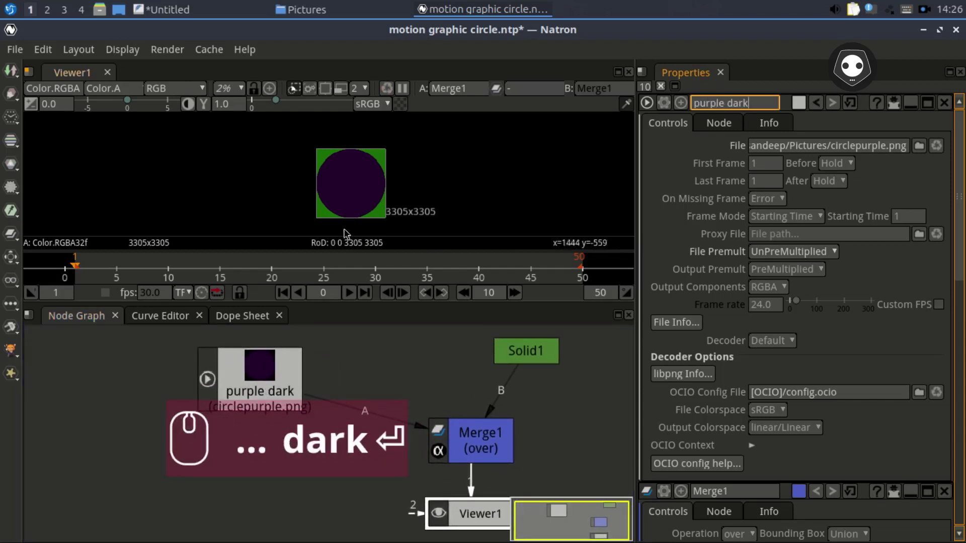
Disconnect Merge1 from the purple dark, Solid1 and Viewer1 nodes and move the purple dark node farther away.
{"action": "left_click_drag", "start_coordinate": [371, 388], "coordinate": [372, 387]}
{"action": "left_click_drag", "start_coordinate": [492, 410], "coordinate": [495, 366]}
{"action": "left_click_drag", "start_coordinate": [445, 399], "coordinate": [443, 391]}
{"action": "left_click_drag", "start_coordinate": [302, 369], "coordinate": [307, 392]}
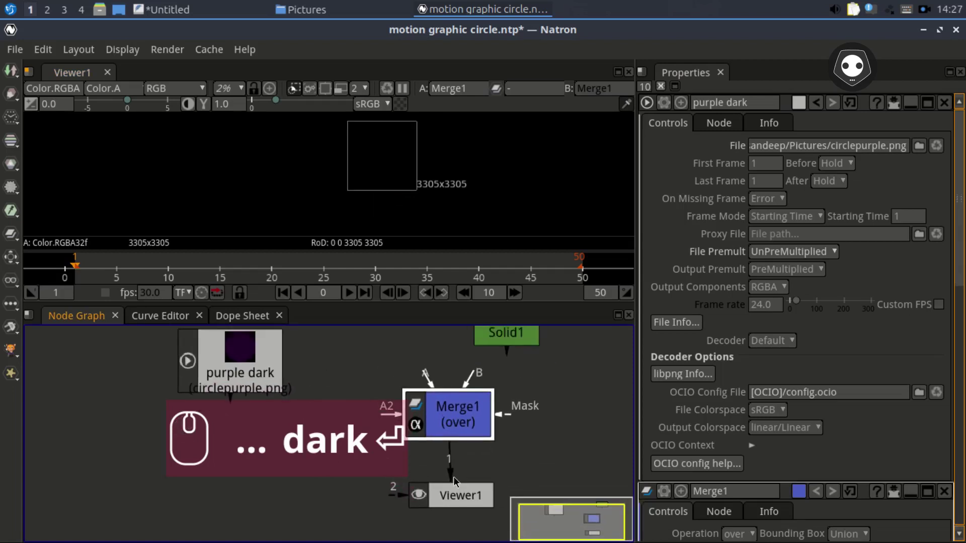
{"action": "left_click_drag", "start_coordinate": [466, 416], "coordinate": [435, 475]}
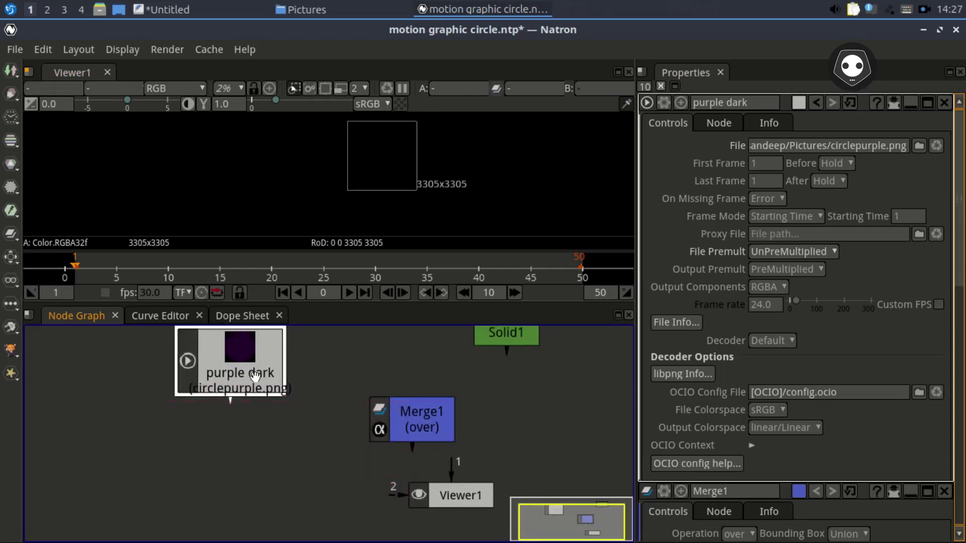
{"action": "left_click_drag", "start_coordinate": [250, 374], "coordinate": [152, 404]}
{"action": "left_click", "coordinate": [436, 422]}
{"action": "left_click", "coordinate": [472, 490]}
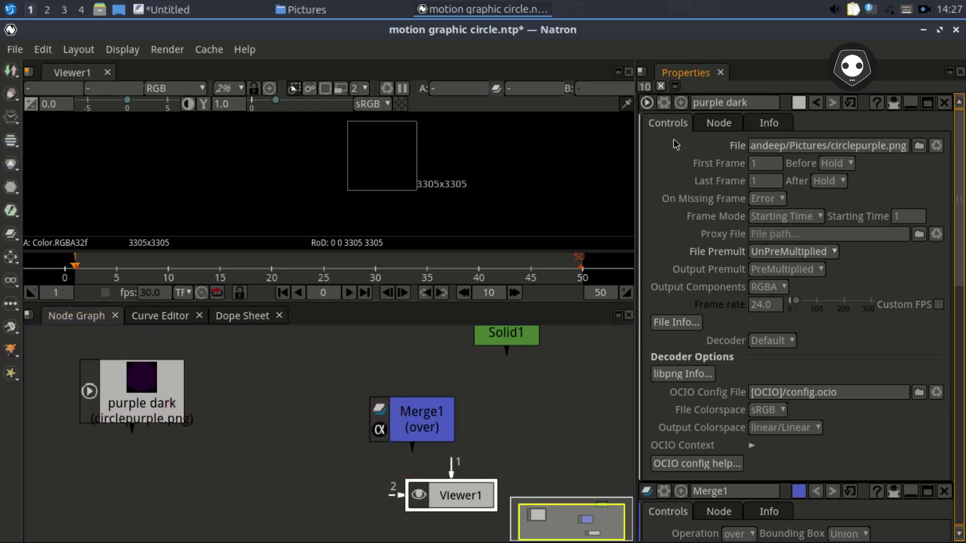
Set the project format back to HD 1920x1080 and save the project.
{"action": "scroll", "coordinate": [651, 366], "scroll_direction": "down", "scroll_amount": 10}
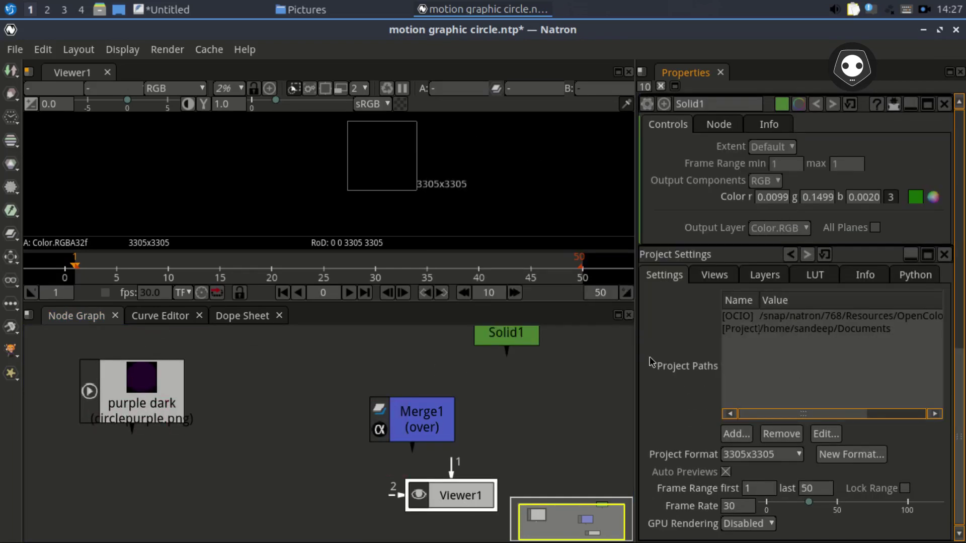
{"action": "left_click", "coordinate": [759, 454]}
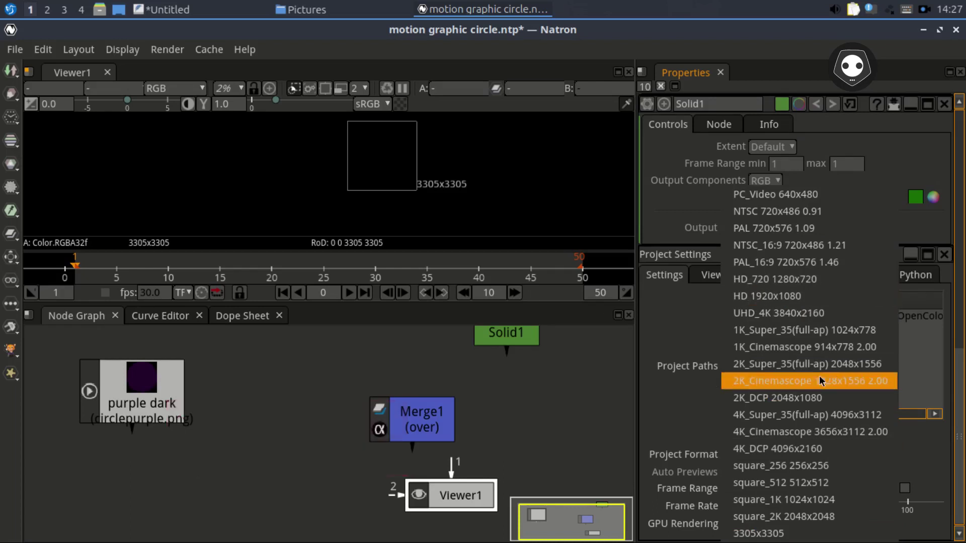
{"action": "left_click", "coordinate": [805, 297]}
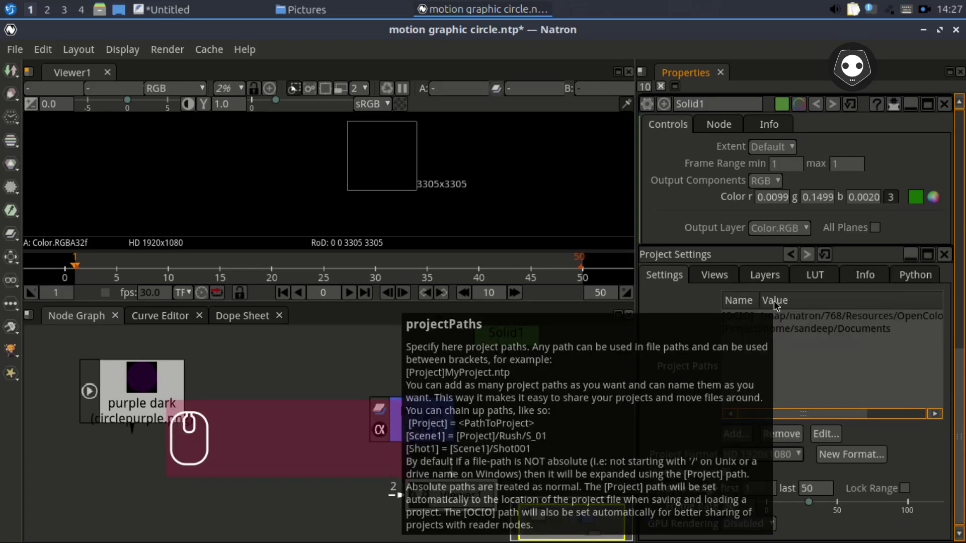
{"action": "key", "text": "ctrl+s"}
Reconnect Merge1's B input to Solid1 and its output to Viewer1, and save the project.
{"action": "left_click_drag", "start_coordinate": [413, 420], "coordinate": [429, 405]}
{"action": "scroll", "coordinate": [365, 226], "scroll_direction": "up", "scroll_amount": 5}
{"action": "key", "text": "ctrl+s"}
{"action": "left_click_drag", "start_coordinate": [452, 463], "coordinate": [467, 428]}
{"action": "left_click_drag", "start_coordinate": [537, 370], "coordinate": [537, 371]}
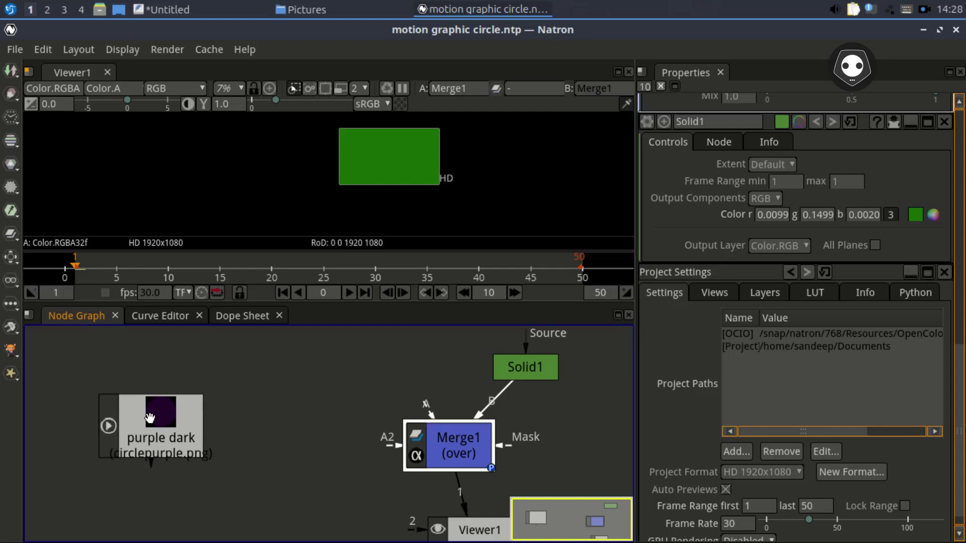
Connect the purple dark node to Merge1's A input.
{"action": "left_click_drag", "start_coordinate": [206, 455], "coordinate": [150, 416]}
{"action": "left_click", "coordinate": [448, 448]}
{"action": "left_click_drag", "start_coordinate": [151, 381], "coordinate": [146, 407]}
Add a Reformat node after the purple dark node and arrange it between purple dark and Merge1.
{"action": "right_click", "coordinate": [157, 396]}
{"action": "mouse_move", "coordinate": [202, 332]}
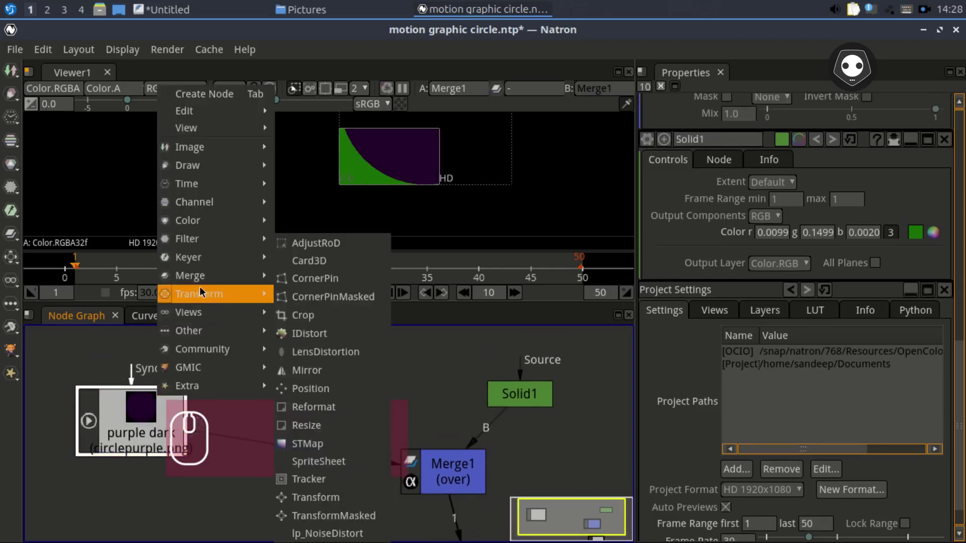
{"action": "left_click", "coordinate": [312, 406]}
{"action": "left_click_drag", "start_coordinate": [145, 492], "coordinate": [267, 370]}
{"action": "left_click_drag", "start_coordinate": [131, 406], "coordinate": [130, 383]}
{"action": "left_click_drag", "start_coordinate": [288, 372], "coordinate": [288, 374]}
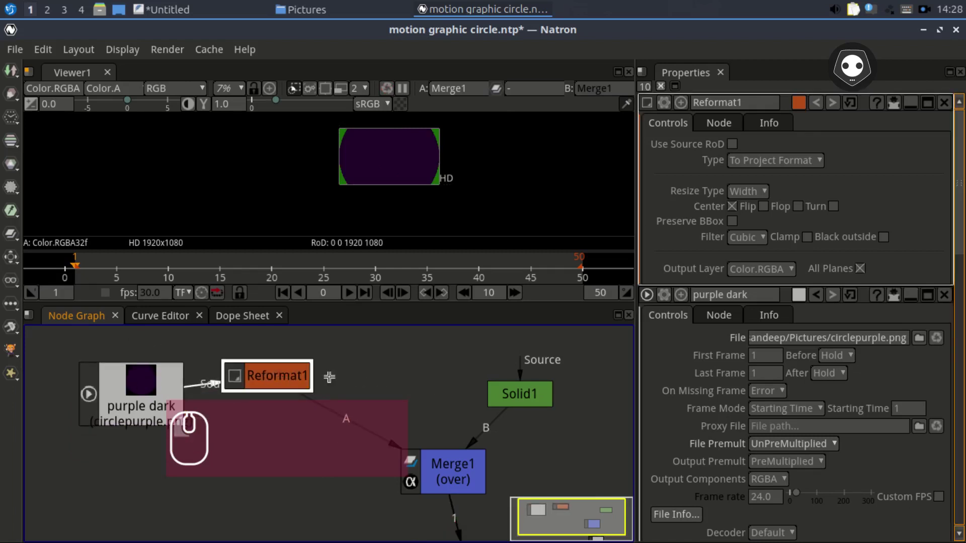
Try setting Reformat1's type to To Format with the HD 1920x1080 format.
{"action": "left_click", "coordinate": [778, 160]}
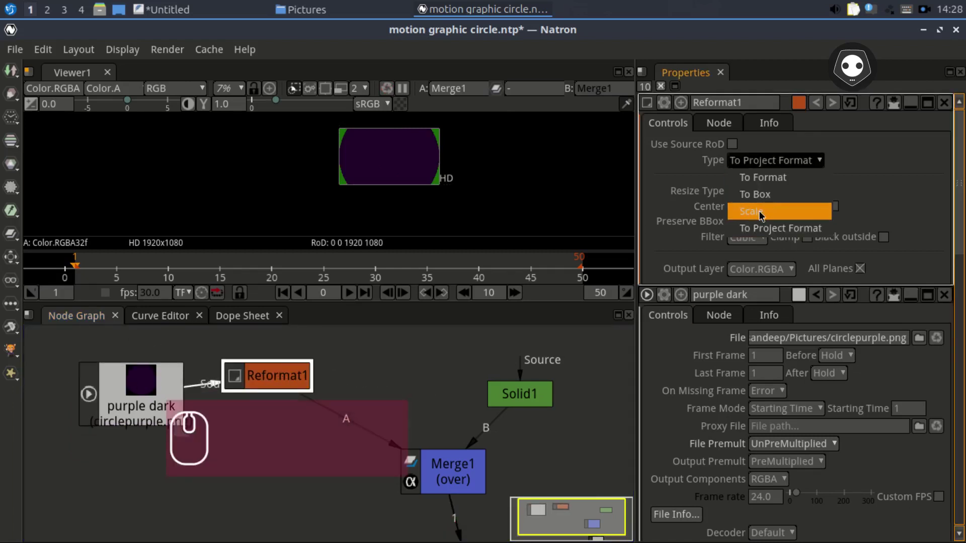
{"action": "left_click", "coordinate": [775, 184]}
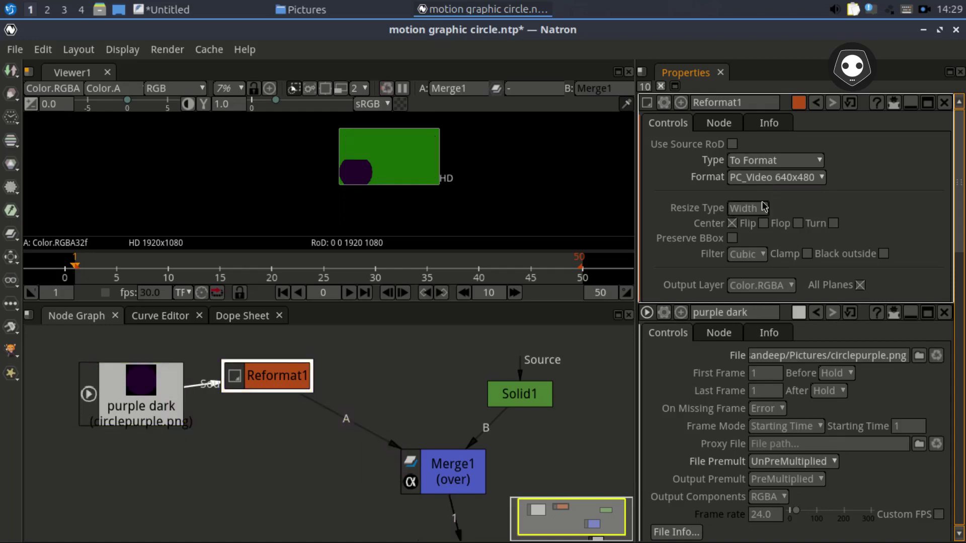
{"action": "left_click_drag", "start_coordinate": [127, 397], "coordinate": [128, 404]}
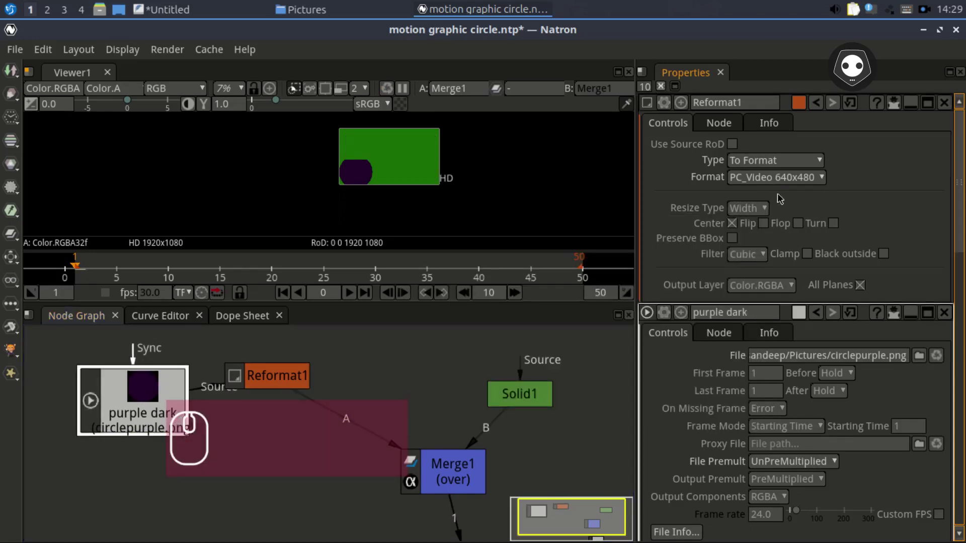
{"action": "left_click", "coordinate": [783, 177]}
{"action": "left_click", "coordinate": [774, 237]}
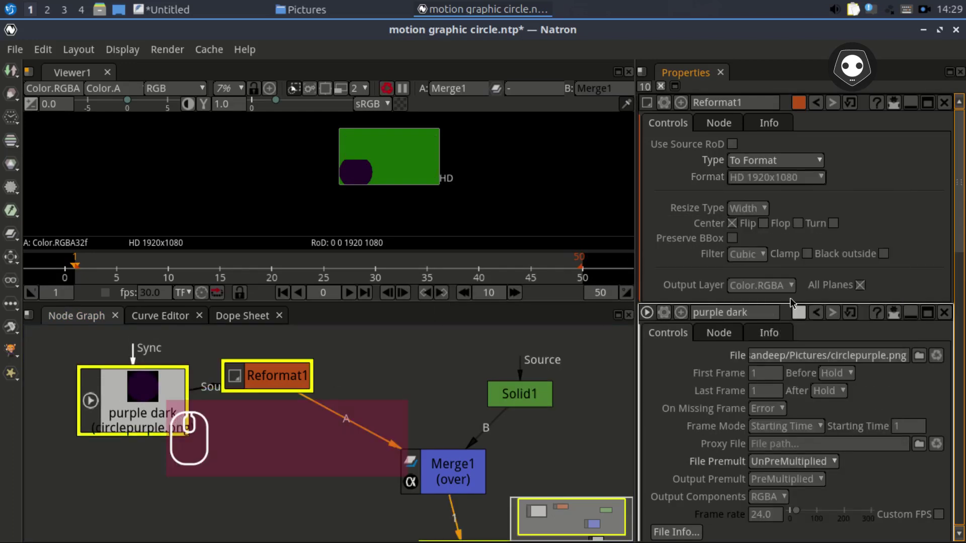
Switch Reformat1's type to Scale and set its scale factor to .4.
{"action": "left_click", "coordinate": [775, 161]}
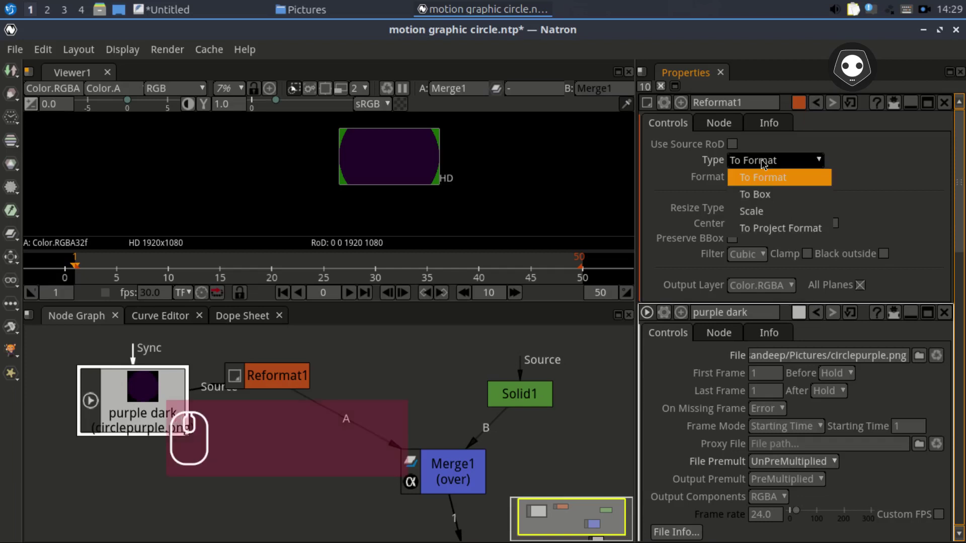
{"action": "left_click", "coordinate": [770, 214]}
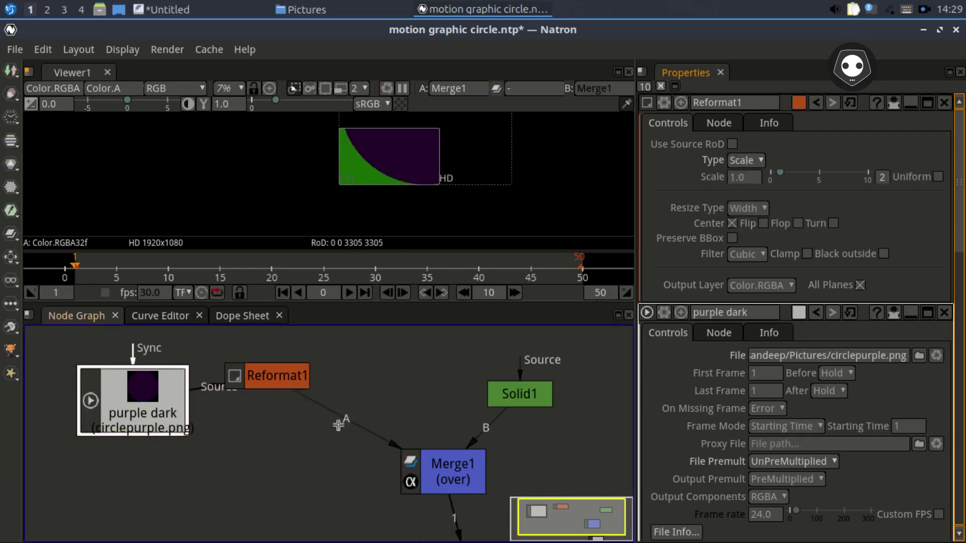
{"action": "left_click", "coordinate": [744, 178]}
{"action": "type", "text": ".6"}
{"action": "key", "text": "Return"}
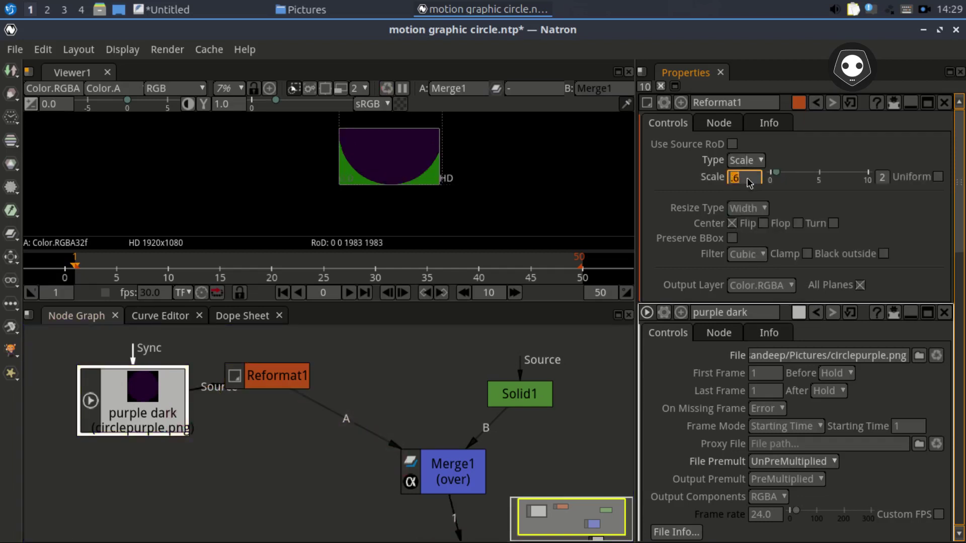
{"action": "left_click_drag", "start_coordinate": [494, 187], "coordinate": [495, 214]}
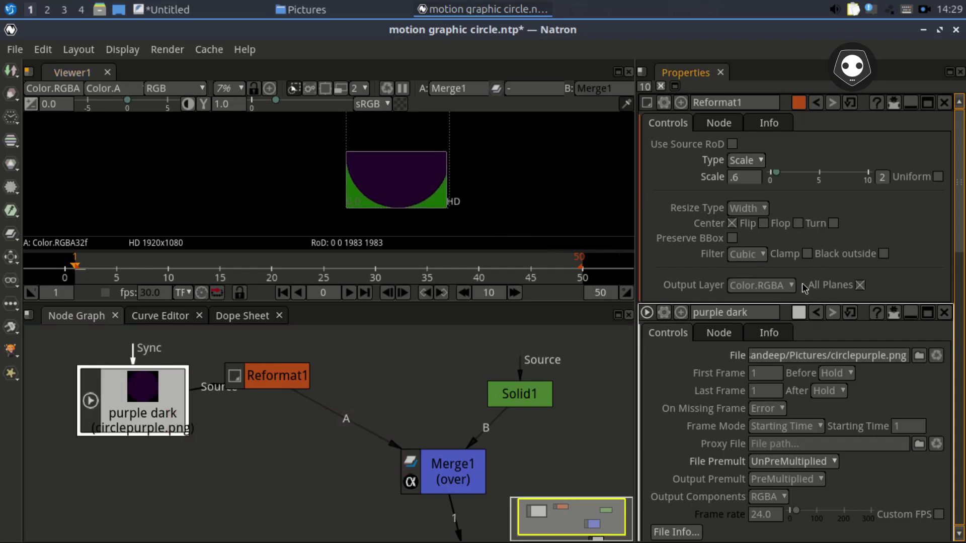
{"action": "double_click", "coordinate": [739, 177]}
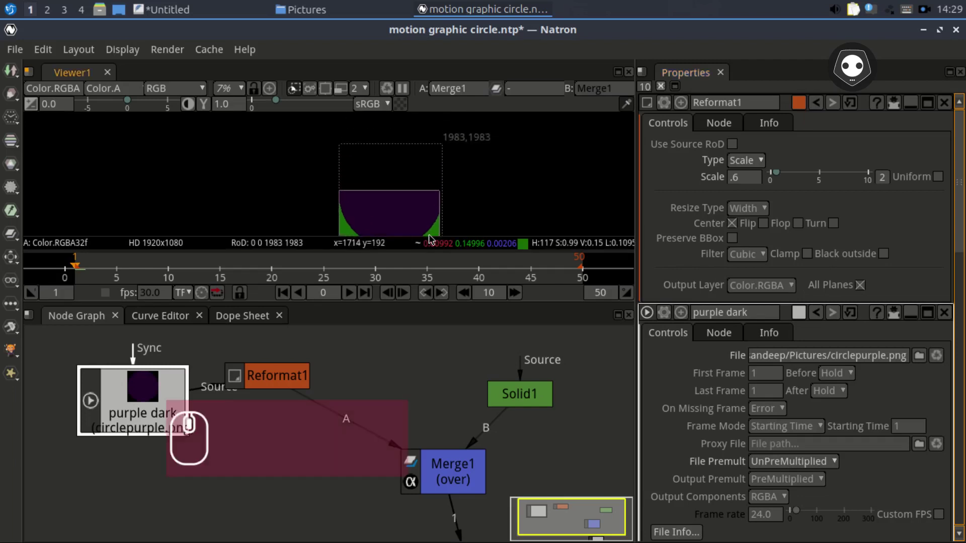
{"action": "type", "text": ".4"}
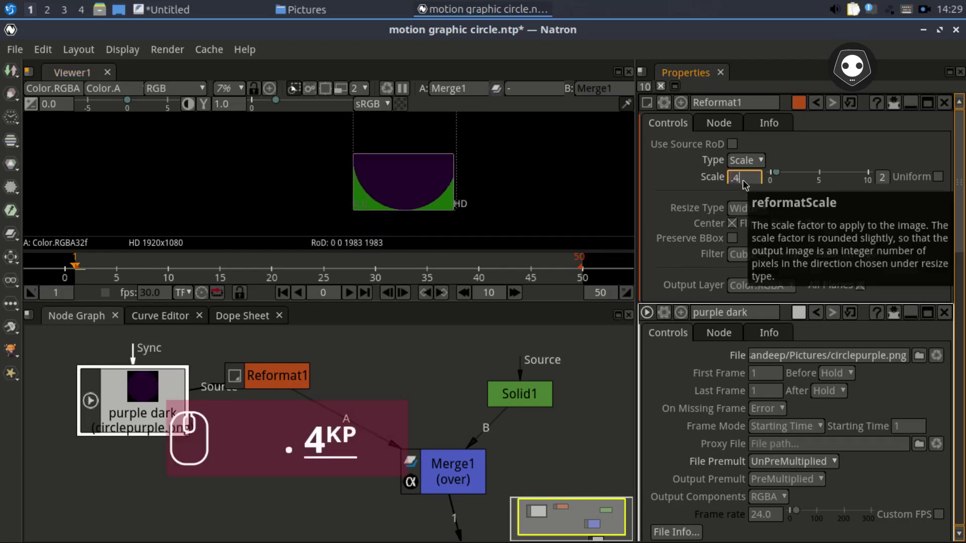
{"action": "key", "text": "Return"}
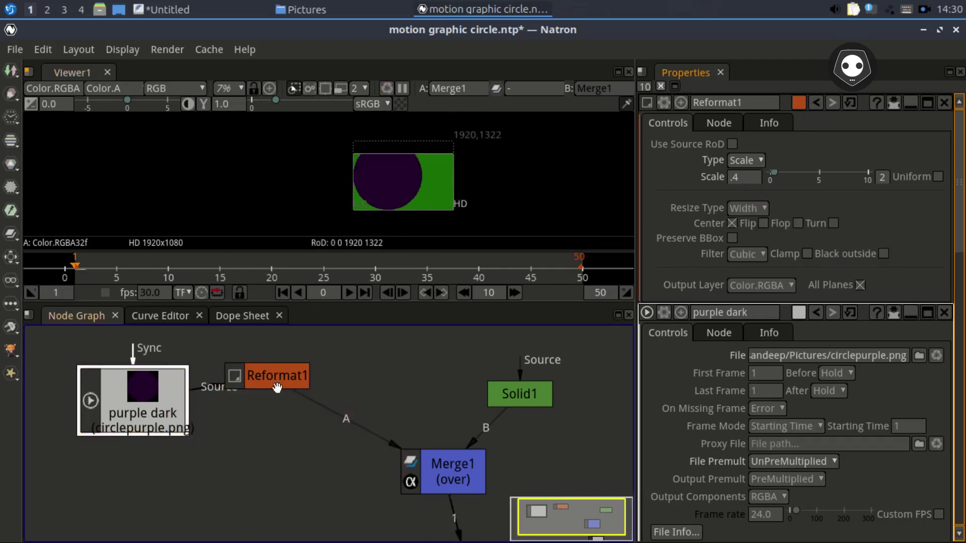
Move the purple dark and Reformat1 nodes aside and insert a Transform node between Reformat1 and Merge1.
{"action": "left_click_drag", "start_coordinate": [142, 403], "coordinate": [97, 409]}
{"action": "left_click_drag", "start_coordinate": [271, 378], "coordinate": [223, 373]}
{"action": "right_click", "coordinate": [286, 359]}
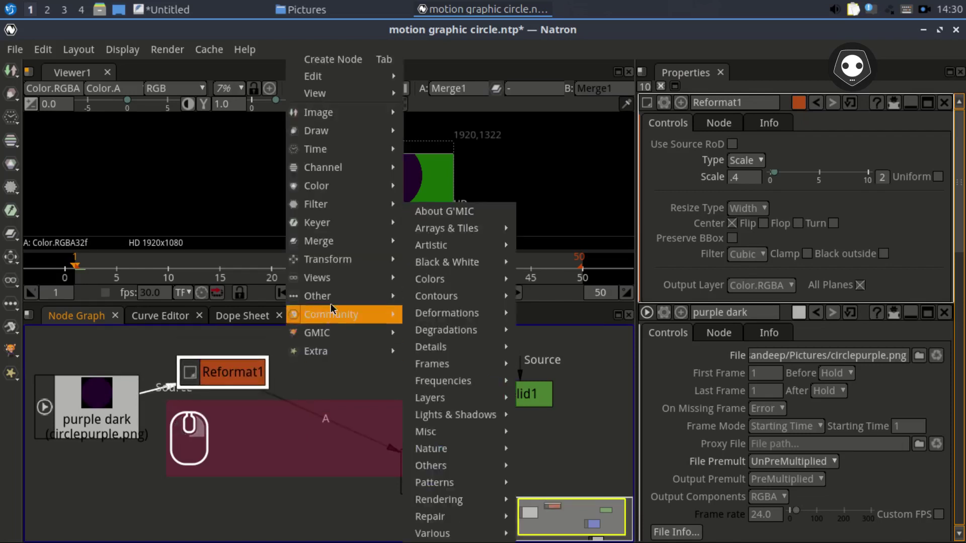
{"action": "mouse_move", "coordinate": [347, 259]}
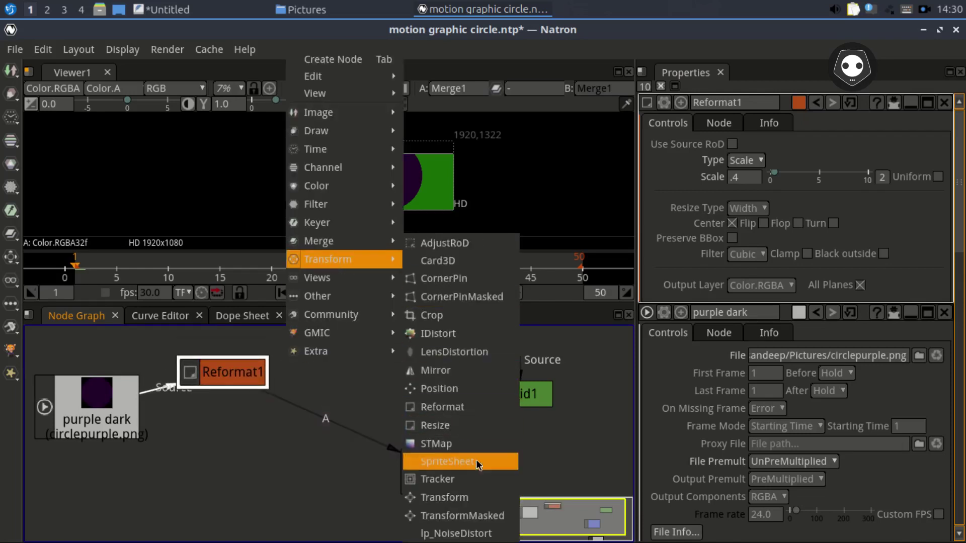
{"action": "left_click", "coordinate": [467, 495]}
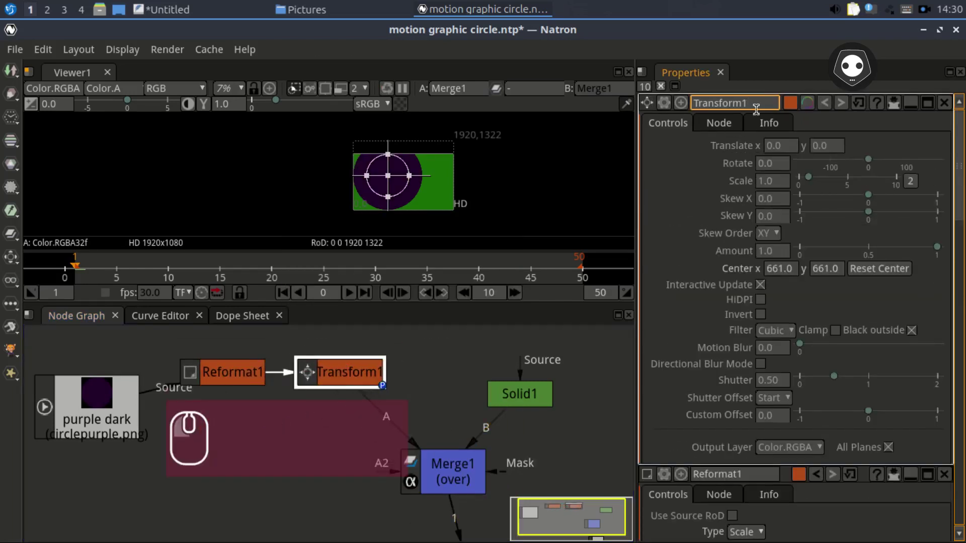
Rename the new Transform node to "Transform purple" and save the project.
{"action": "key", "text": "BackSpace"}
{"action": "type", "text": "purple"}
{"action": "key", "text": "Left"}
{"action": "key", "text": "Left"}
{"action": "key", "text": "Left"}
{"action": "key", "text": "Left"}
{"action": "key", "text": "Left"}
{"action": "key", "text": "Left"}
{"action": "key", "text": "Return"}
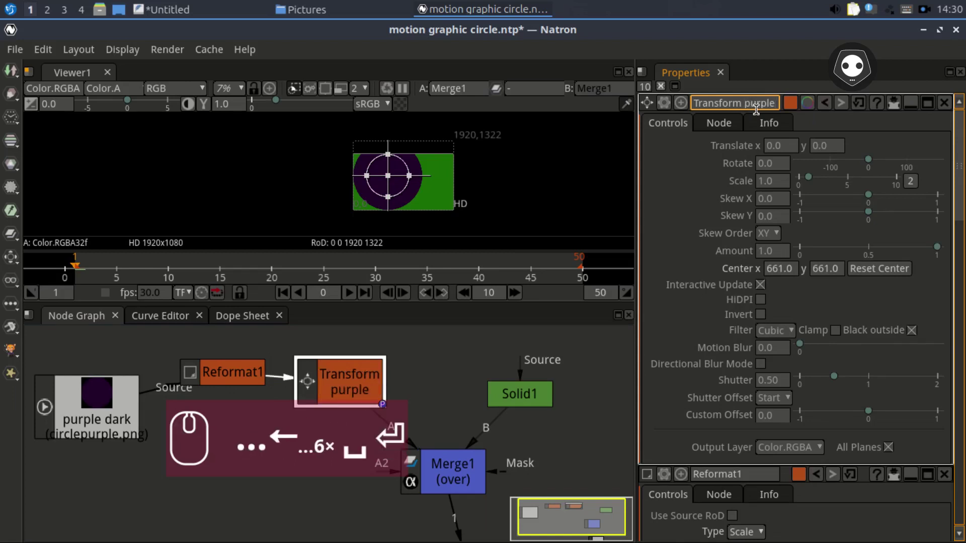
{"action": "key", "text": "ctrl+s"}
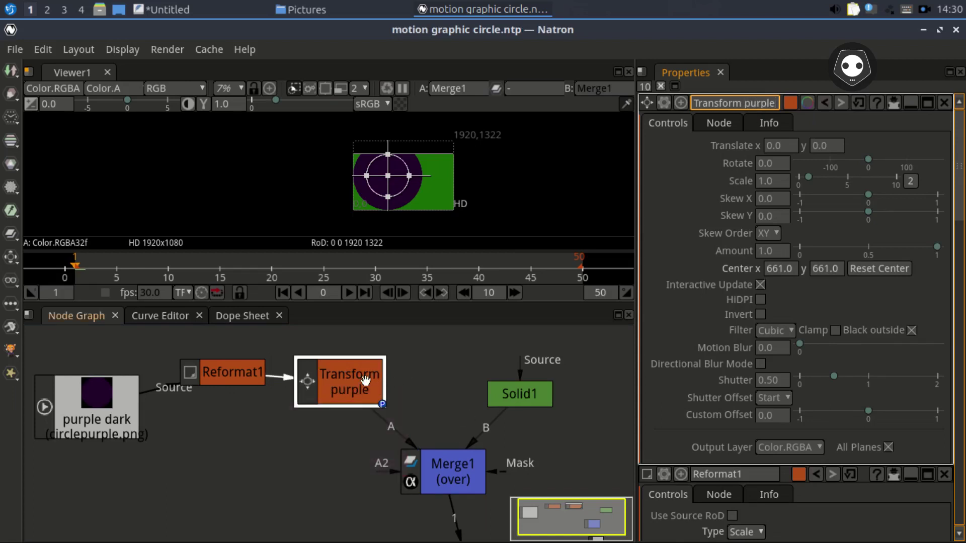
Move the purple circle to the middle of the green frame and enable the viewer's proxy mode at level 32.
{"action": "scroll", "coordinate": [399, 190], "scroll_direction": "up", "scroll_amount": 3}
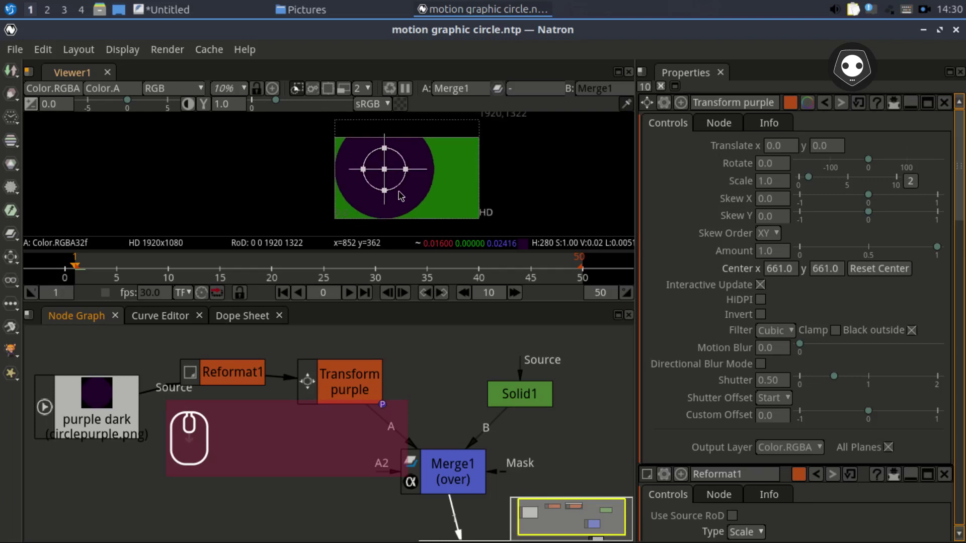
{"action": "mouse_move", "coordinate": [399, 190]}
{"action": "left_mouse_down"}
{"action": "mouse_move", "coordinate": [426, 204]}
{"action": "mouse_move", "coordinate": [407, 184]}
{"action": "left_mouse_up"}
{"action": "left_click", "coordinate": [361, 88]}
{"action": "left_click", "coordinate": [378, 173]}
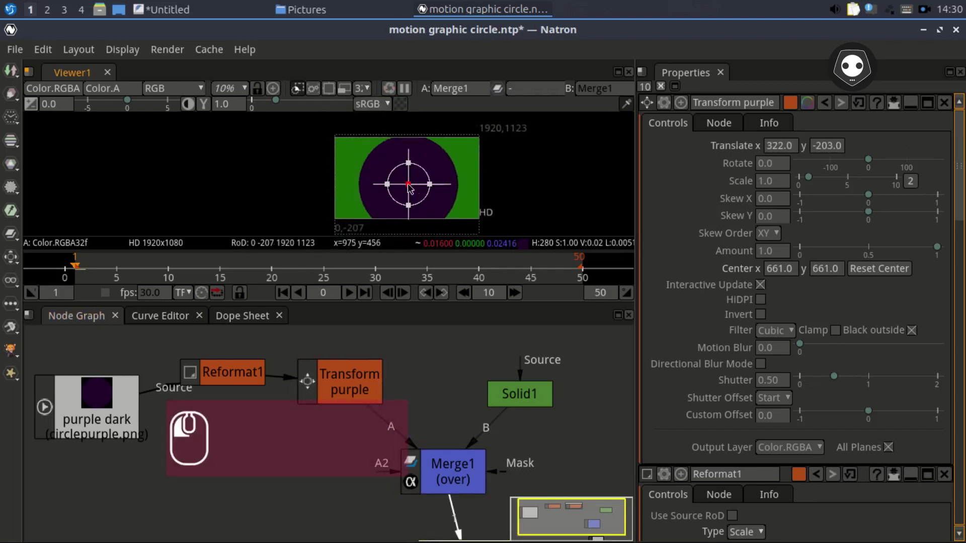
{"action": "left_click", "coordinate": [345, 91]}
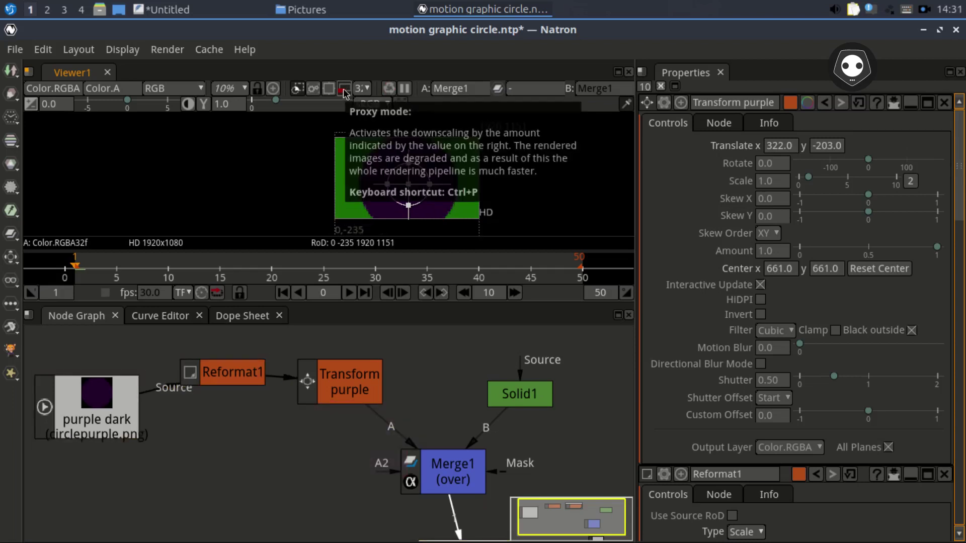
Move the purple circle completely outside the green frame past its lower-left corner, to a translate of about x -1301, y -1186.
{"action": "left_click_drag", "start_coordinate": [408, 184], "coordinate": [384, 194]}
{"action": "scroll", "coordinate": [412, 185], "scroll_direction": "down", "scroll_amount": 3}
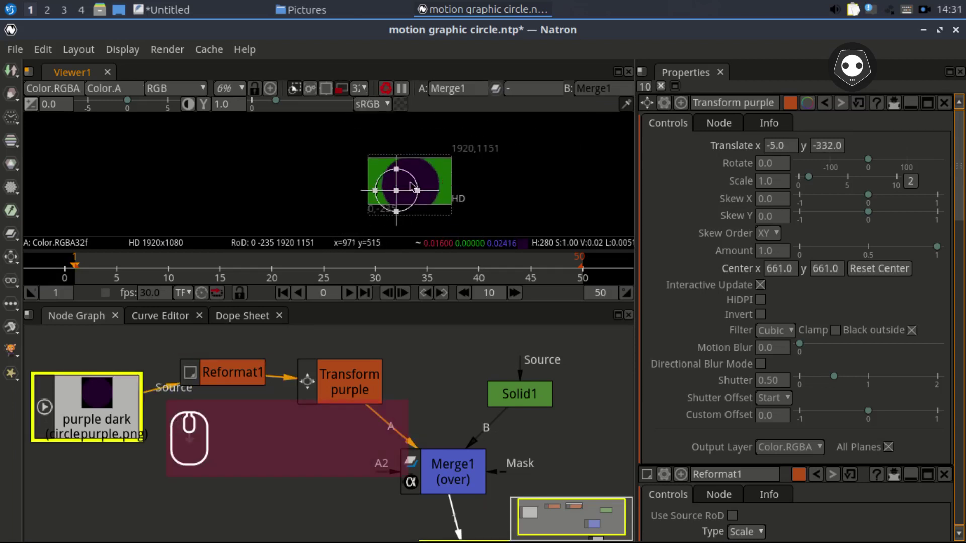
{"action": "left_click", "coordinate": [345, 91]}
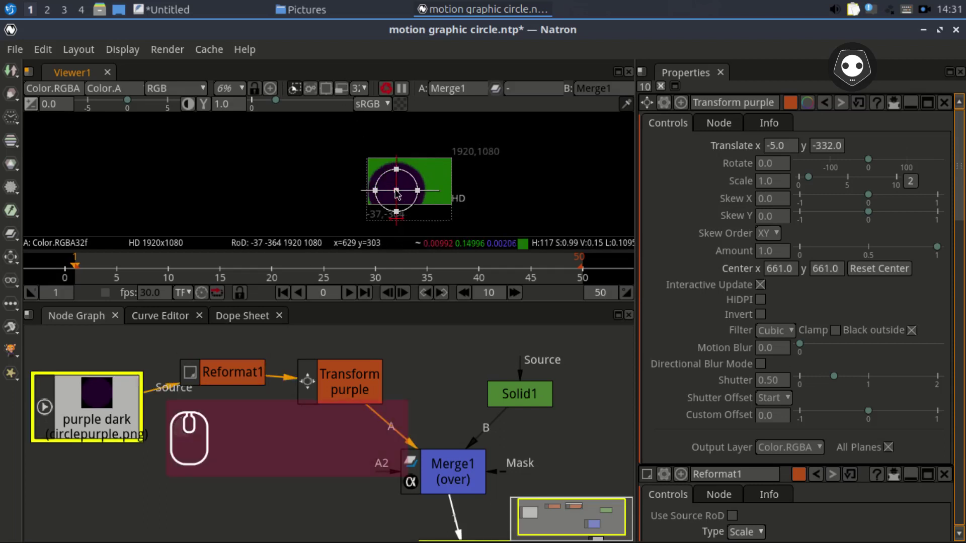
{"action": "left_click_drag", "start_coordinate": [396, 191], "coordinate": [384, 201]}
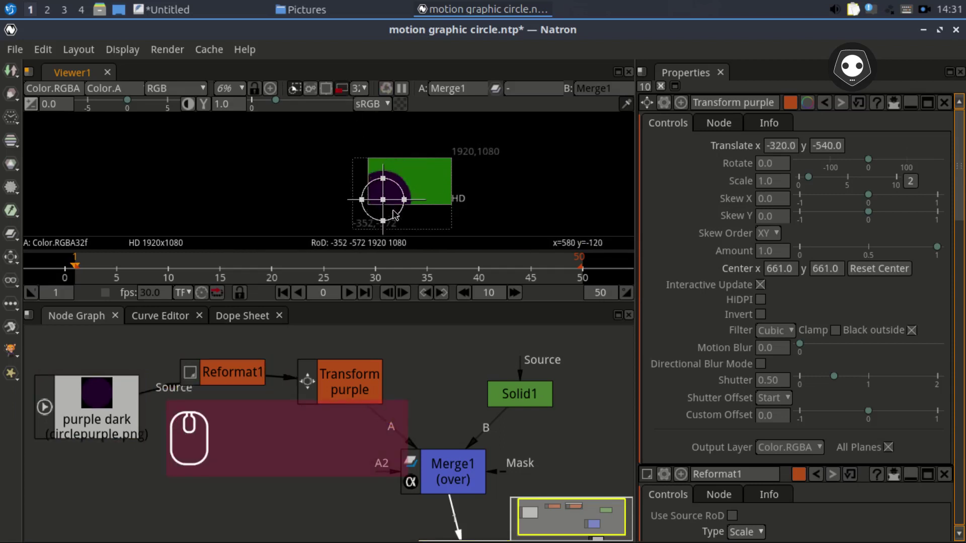
{"action": "left_click", "coordinate": [386, 94]}
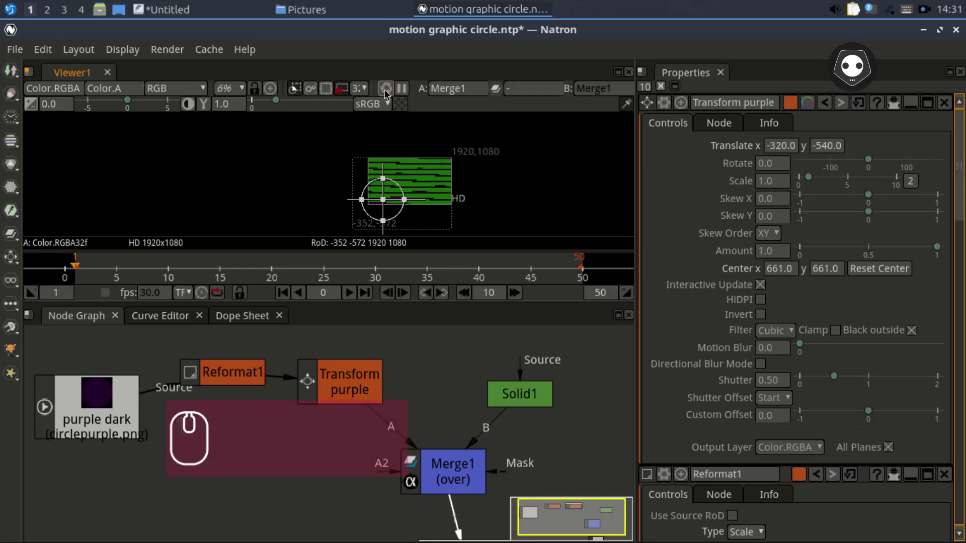
{"action": "left_click", "coordinate": [385, 202]}
{"action": "left_click_drag", "start_coordinate": [384, 202], "coordinate": [301, 218]}
{"action": "scroll", "coordinate": [383, 181], "scroll_direction": "up", "scroll_amount": 5}
{"action": "scroll", "coordinate": [355, 159], "scroll_direction": "down", "scroll_amount": 5}
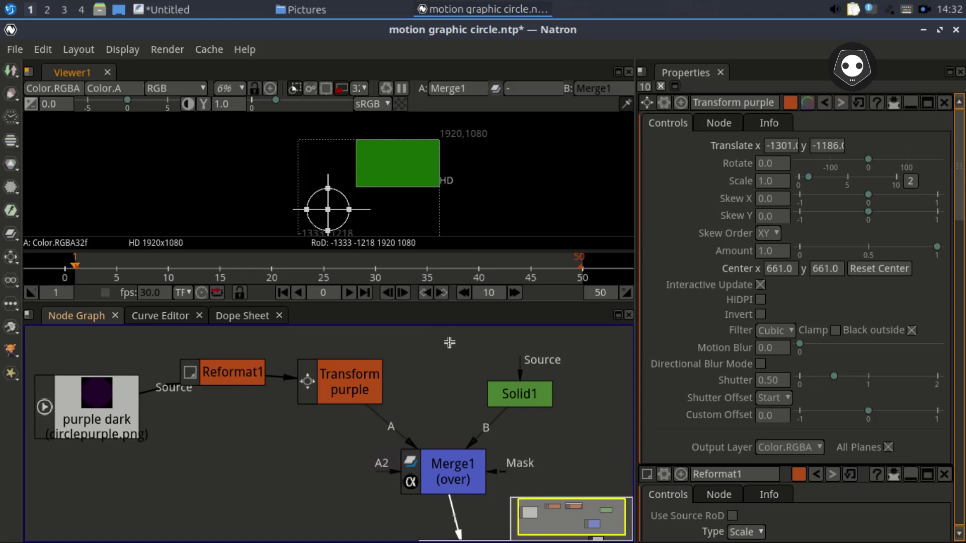
Set keyframes on Transform purple's Translate and Scale at frame 1.
{"action": "left_click", "coordinate": [351, 394]}
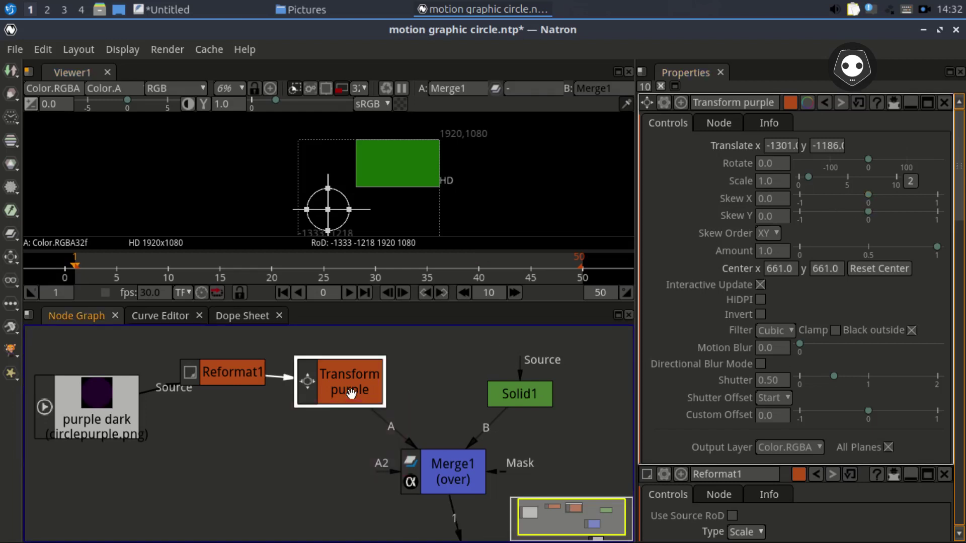
{"action": "left_click", "coordinate": [779, 146]}
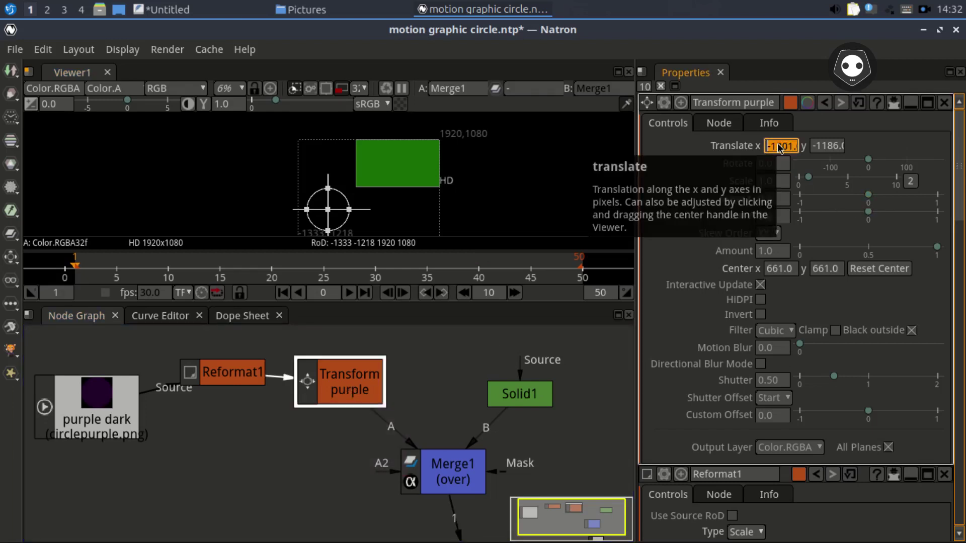
{"action": "right_click", "coordinate": [778, 146]}
{"action": "left_click", "coordinate": [798, 152]}
{"action": "right_click", "coordinate": [766, 182]}
{"action": "left_click", "coordinate": [796, 199]}
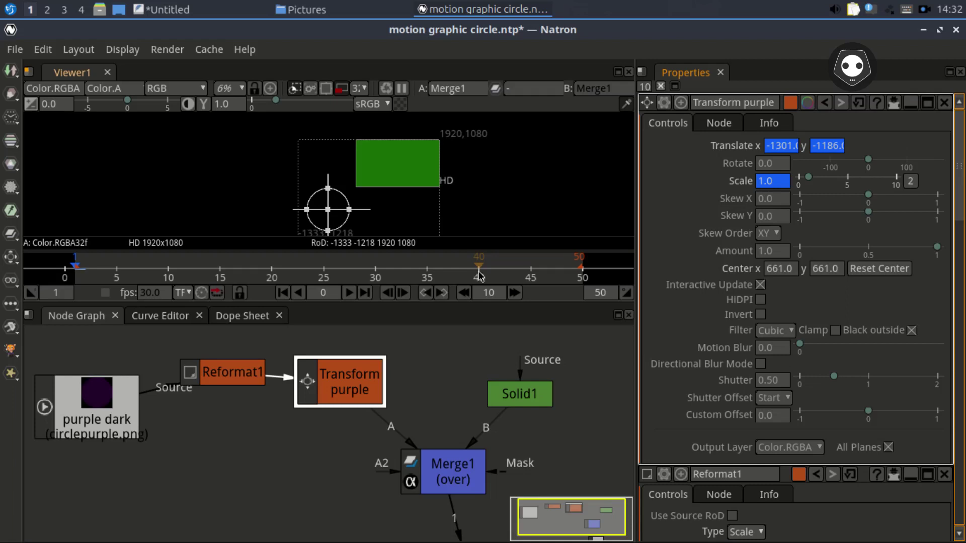
At frame 47, move the purple circle outside the frame past its upper-right corner, to a translate of about x 2260, y 1050.
{"action": "left_click", "coordinate": [552, 269]}
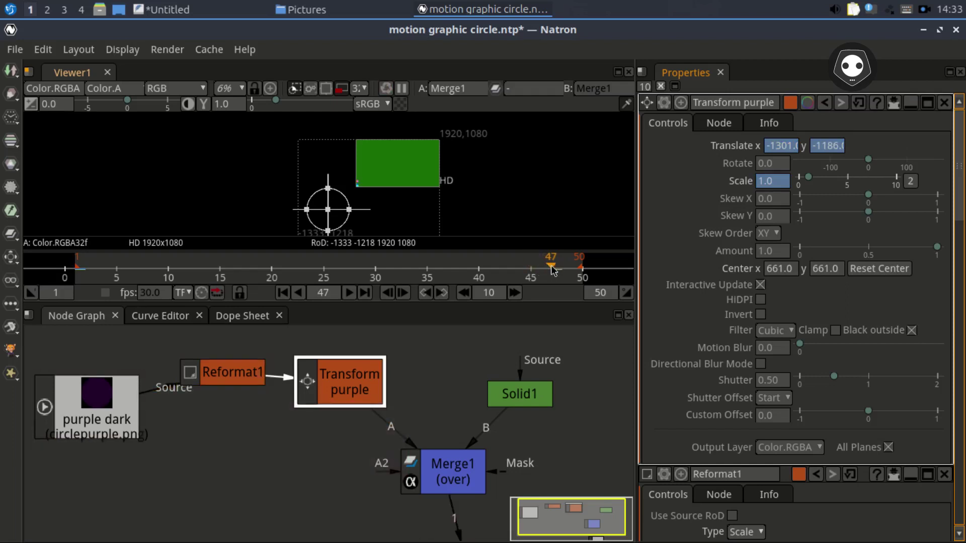
{"action": "left_click", "coordinate": [780, 200]}
{"action": "left_click_drag", "start_coordinate": [331, 215], "coordinate": [472, 160]}
{"action": "left_click_drag", "start_coordinate": [466, 199], "coordinate": [497, 168]}
Keyframe Transform purple's Scale at frame 47 with a value of 1.
{"action": "type", "text": ".99"}
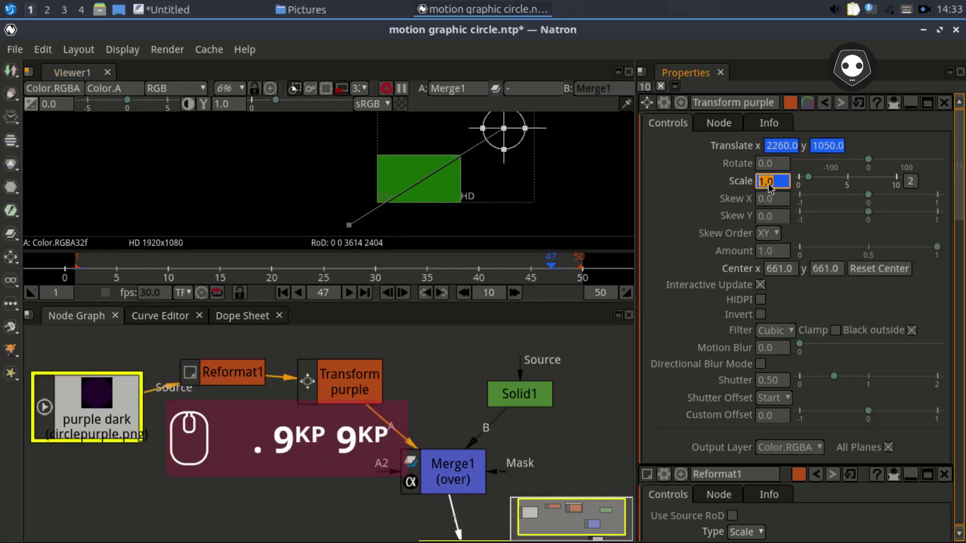
{"action": "type", "text": ".9"}
{"action": "key", "text": "Return"}
{"action": "type", "text": "1"}
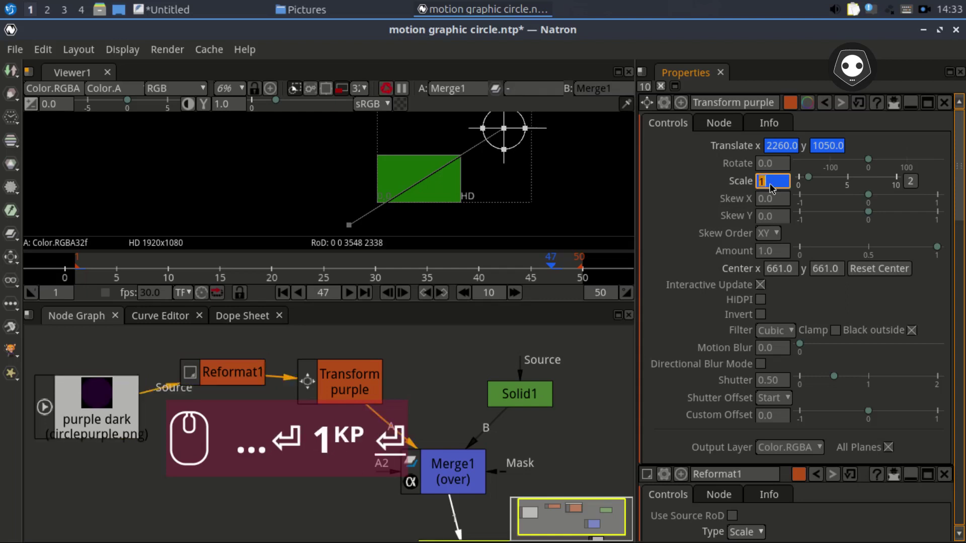
Save the project and keyframe Transform purple's Scale at frame 22 with a value of 1.5.
{"action": "left_click", "coordinate": [289, 274]}
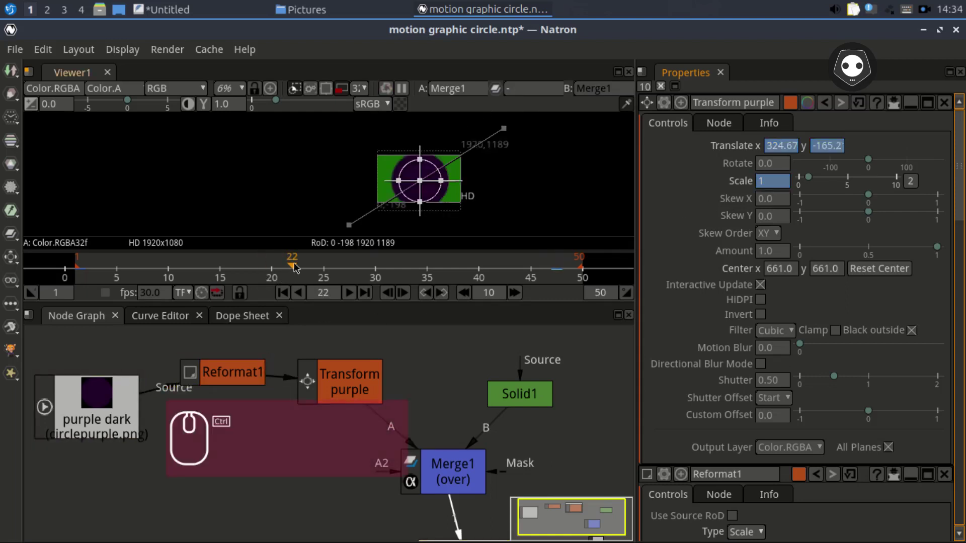
{"action": "key", "text": "ctrl+s"}
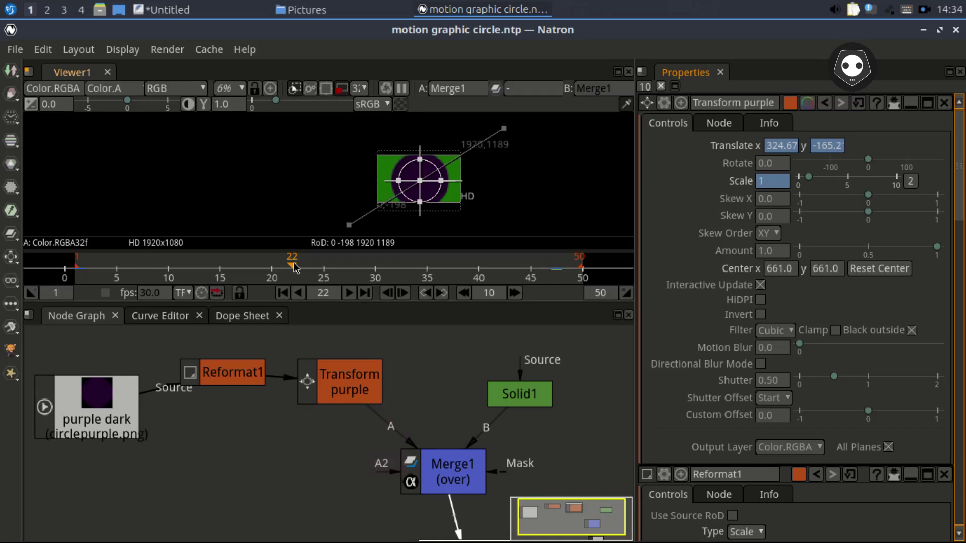
{"action": "left_click", "coordinate": [770, 181]}
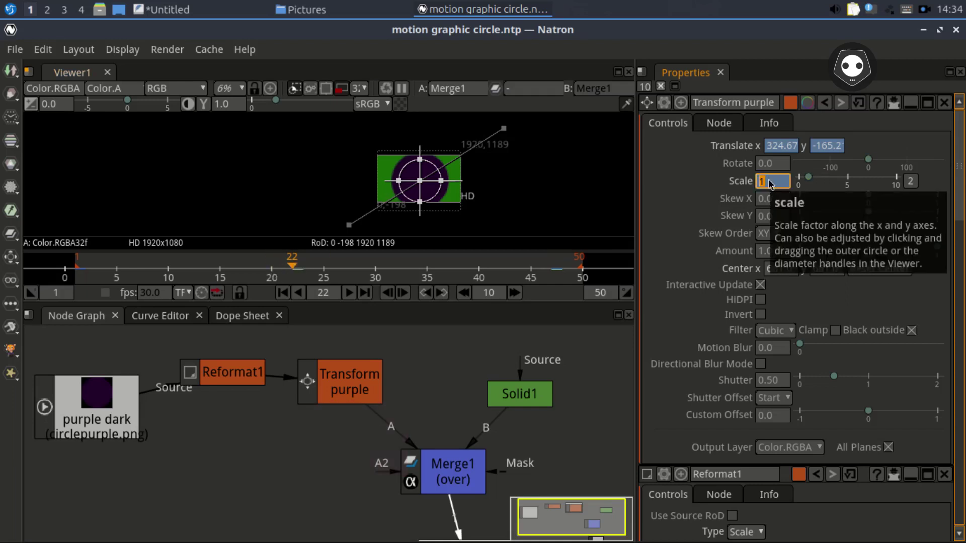
{"action": "type", "text": "1.5"}
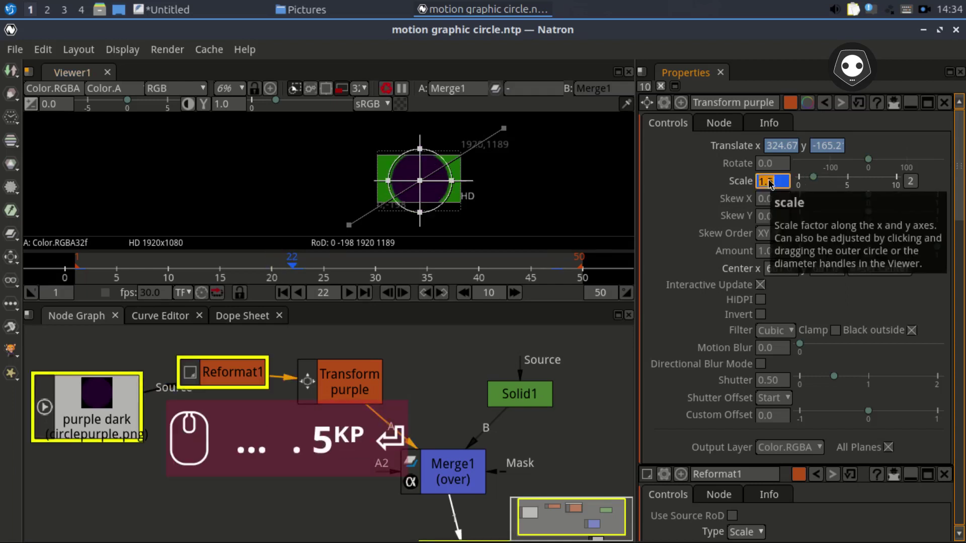
Try Scale values of 1.6 and 1.55 for the purple circle at frame 22.
{"action": "left_click", "coordinate": [770, 182]}
{"action": "type", "text": "1.6"}
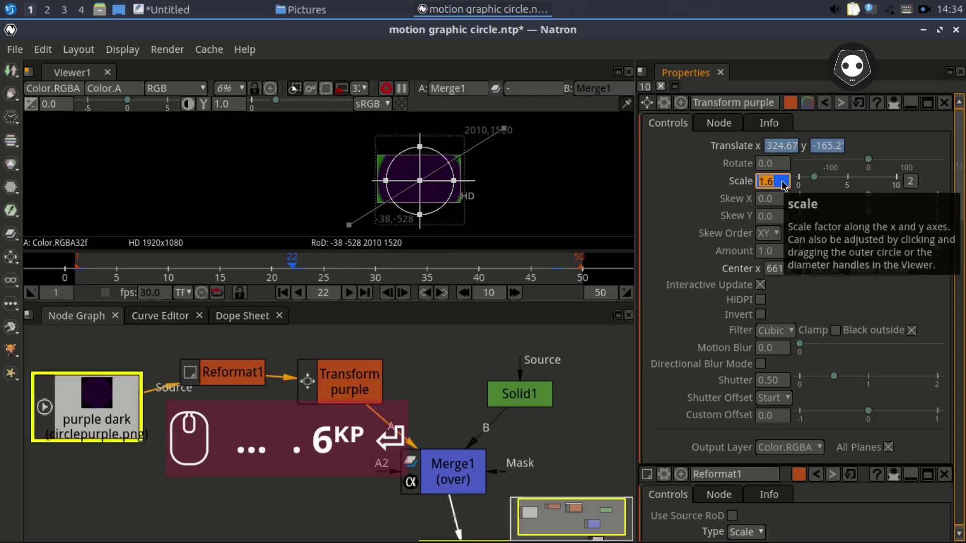
{"action": "key", "text": "Return"}
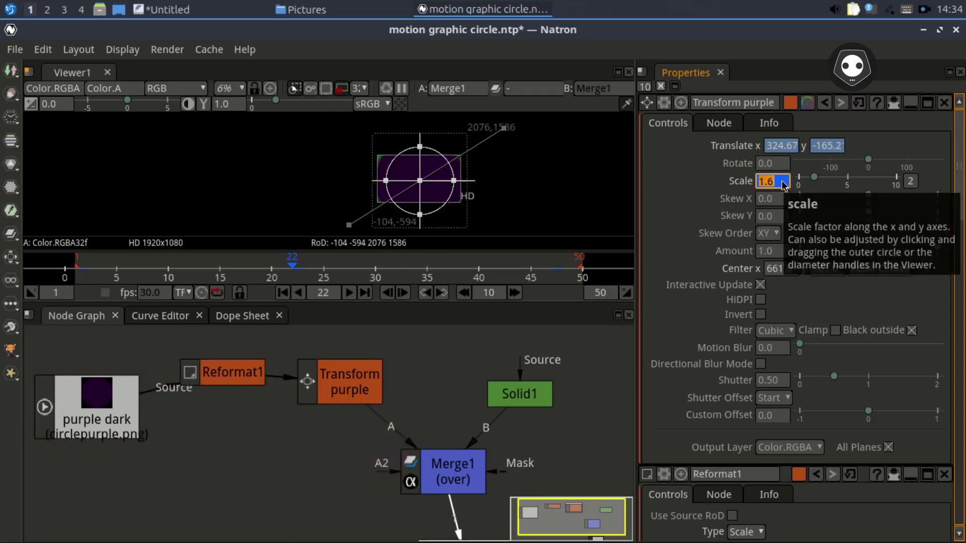
{"action": "left_click", "coordinate": [782, 185]}
{"action": "type", "text": "1.55"}
{"action": "key", "text": "Return"}
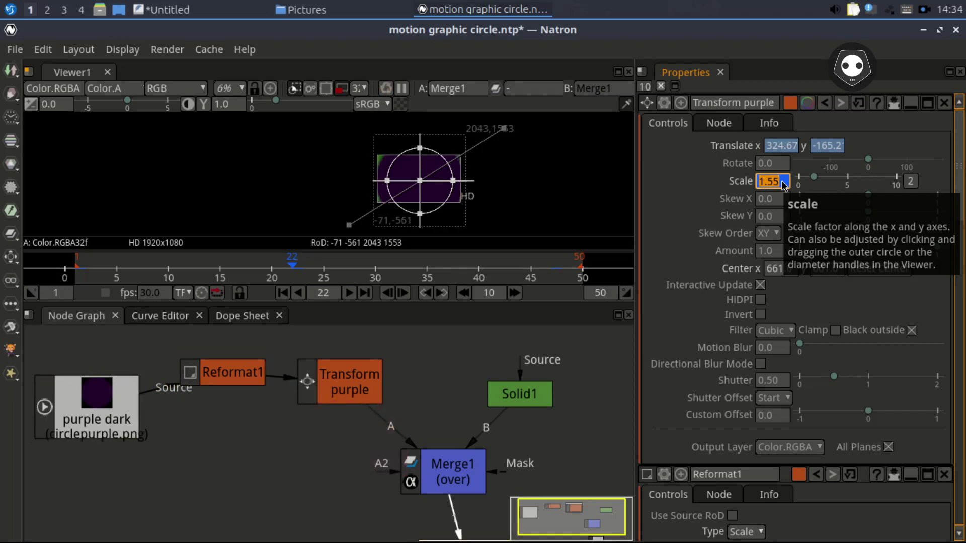
Set Transform purple's Scale at frame 22 back to 1.5 and save the project.
{"action": "left_click", "coordinate": [783, 184]}
{"action": "type", "text": "1.5"}
{"action": "key", "text": "Return"}
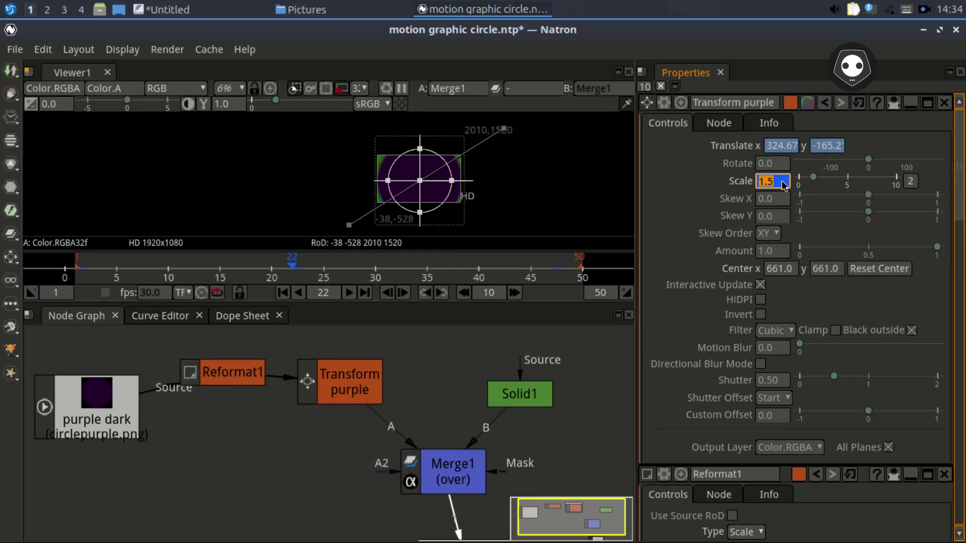
{"action": "key", "text": "ctrl+s"}
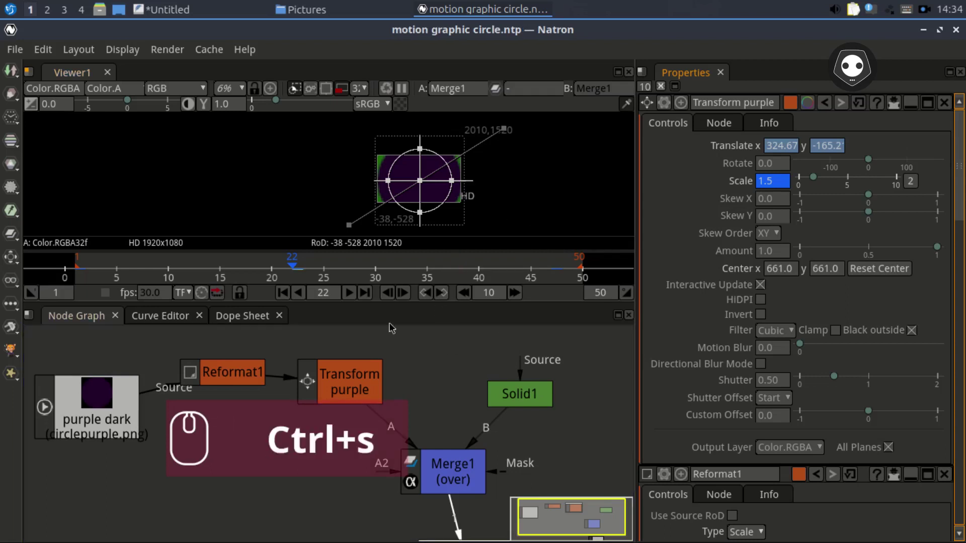
Scrub the first half of the timeline to check the purple circle's growth, then return to frame 1.
{"action": "left_click_drag", "start_coordinate": [298, 409], "coordinate": [302, 385]}
{"action": "left_click", "coordinate": [249, 269]}
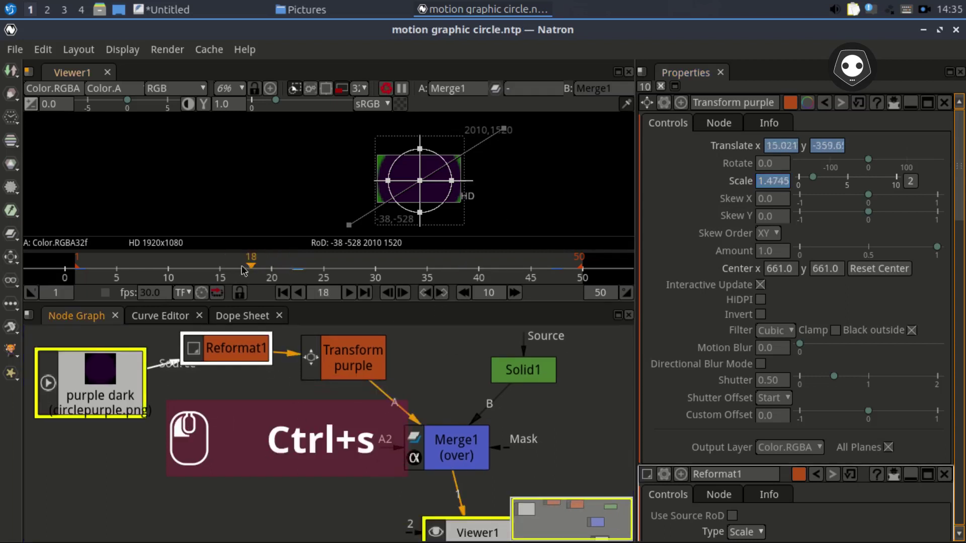
{"action": "left_click", "coordinate": [282, 294]}
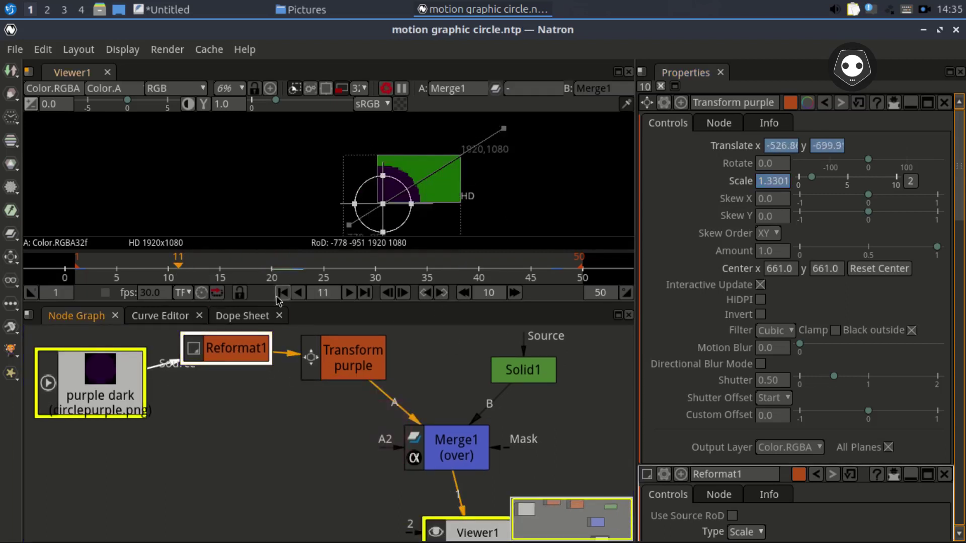
{"action": "scroll", "coordinate": [382, 206], "scroll_direction": "up", "scroll_amount": 6}
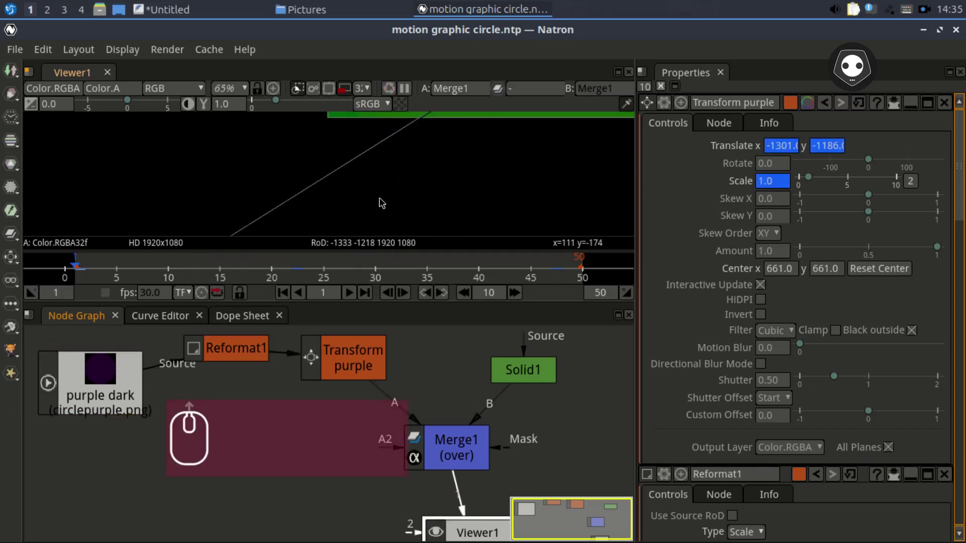
Turn off the viewer's proxy mode and shift Transform purple's center point to about x 557, y 743.
{"action": "left_click", "coordinate": [346, 89]}
{"action": "left_click", "coordinate": [366, 89]}
{"action": "left_click", "coordinate": [368, 105]}
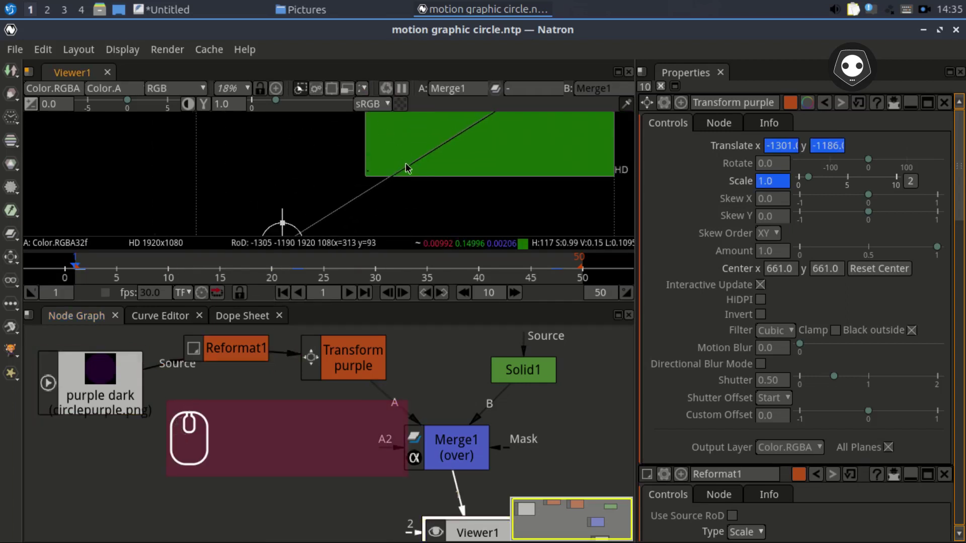
{"action": "scroll", "coordinate": [371, 177], "scroll_direction": "up", "scroll_amount": 6}
{"action": "scroll", "coordinate": [373, 181], "scroll_direction": "down", "scroll_amount": 6}
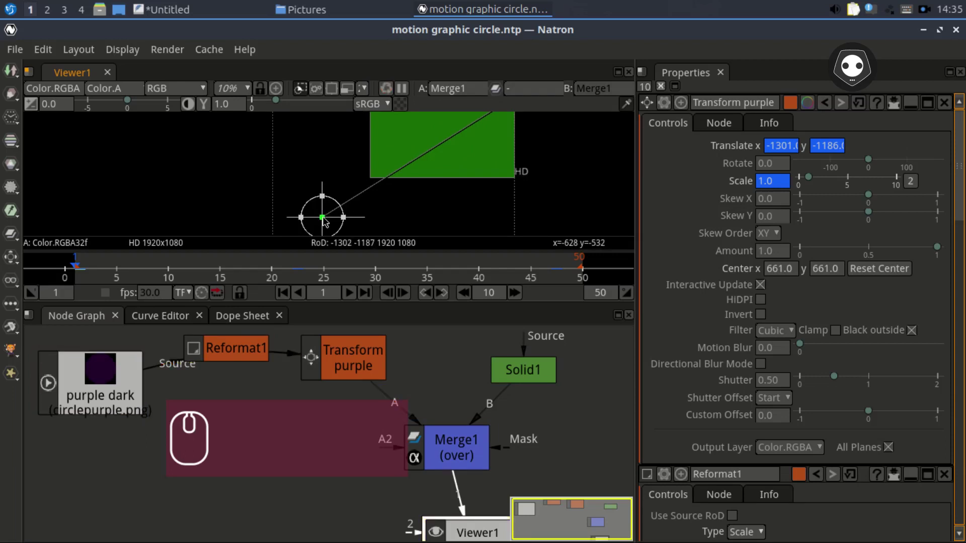
{"action": "scroll", "coordinate": [371, 176], "scroll_direction": "down", "scroll_amount": 1}
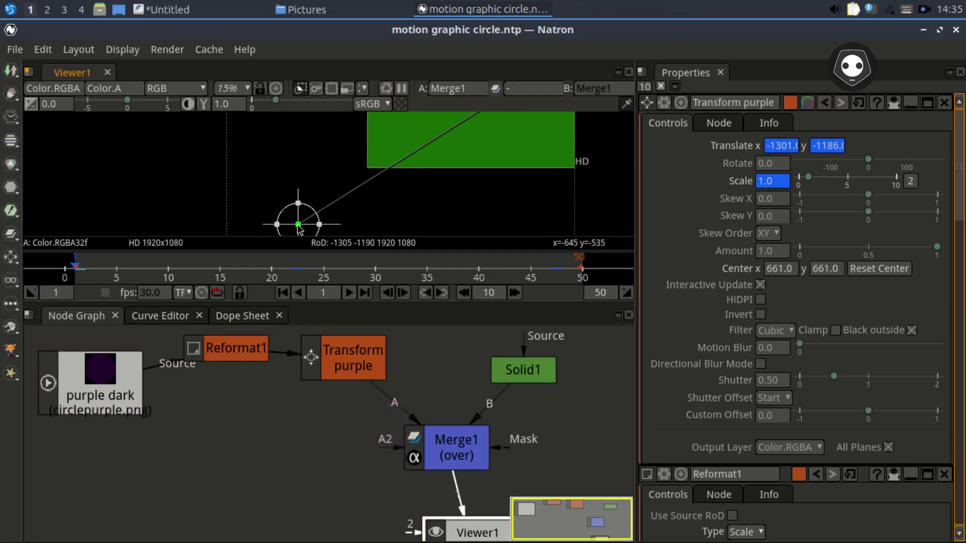
{"action": "left_click_drag", "start_coordinate": [298, 229], "coordinate": [288, 220]}
Set the viewer's proxy level to 16 and scrub between frames 42 and 12 to review the purple circle's diagonal motion.
{"action": "left_click", "coordinate": [366, 94]}
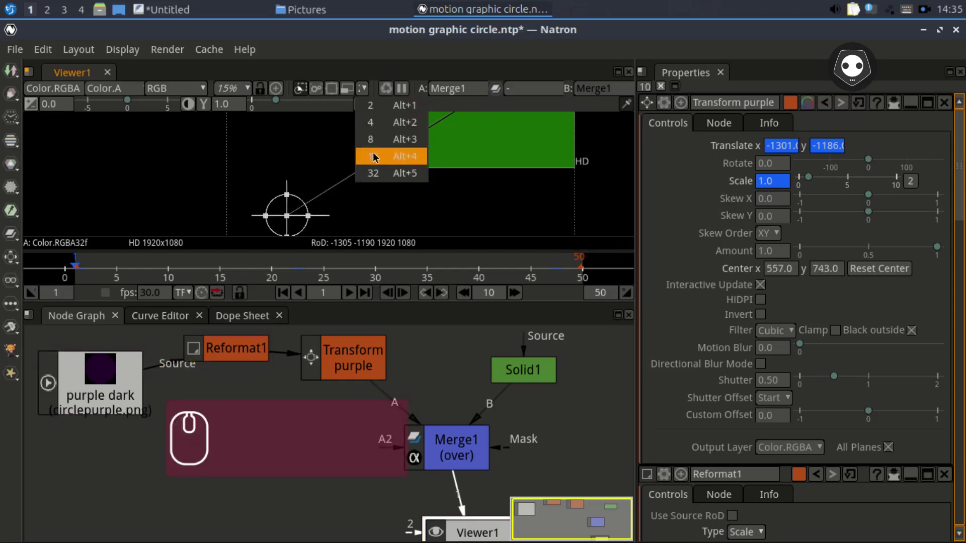
{"action": "left_click", "coordinate": [393, 157]}
{"action": "scroll", "coordinate": [444, 161], "scroll_direction": "down", "scroll_amount": 5}
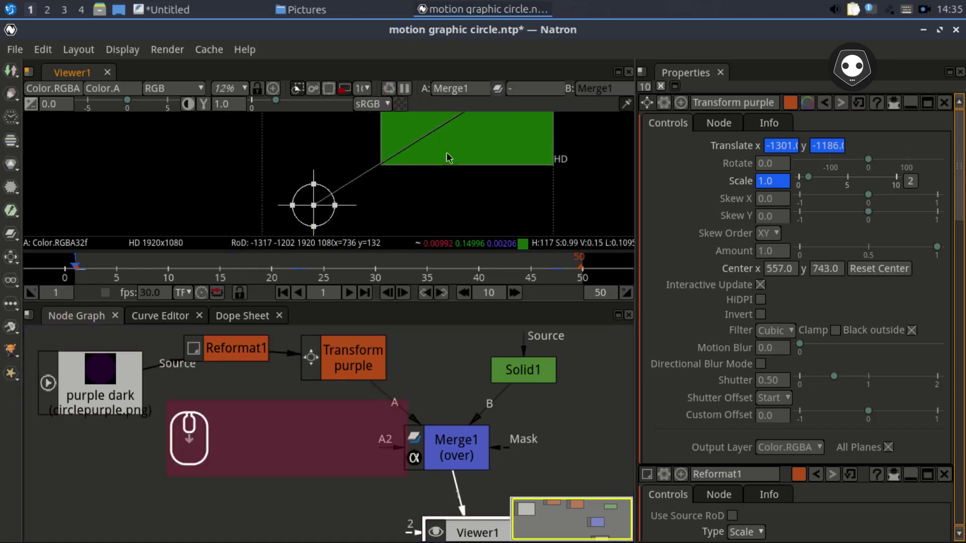
{"action": "left_click", "coordinate": [499, 272]}
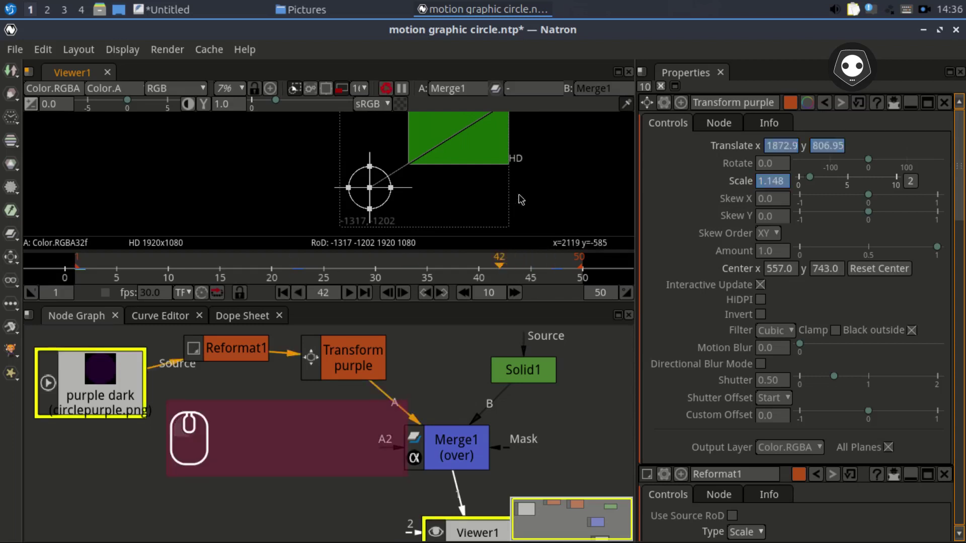
{"action": "left_click_drag", "start_coordinate": [521, 186], "coordinate": [511, 222]}
{"action": "left_click", "coordinate": [468, 270]}
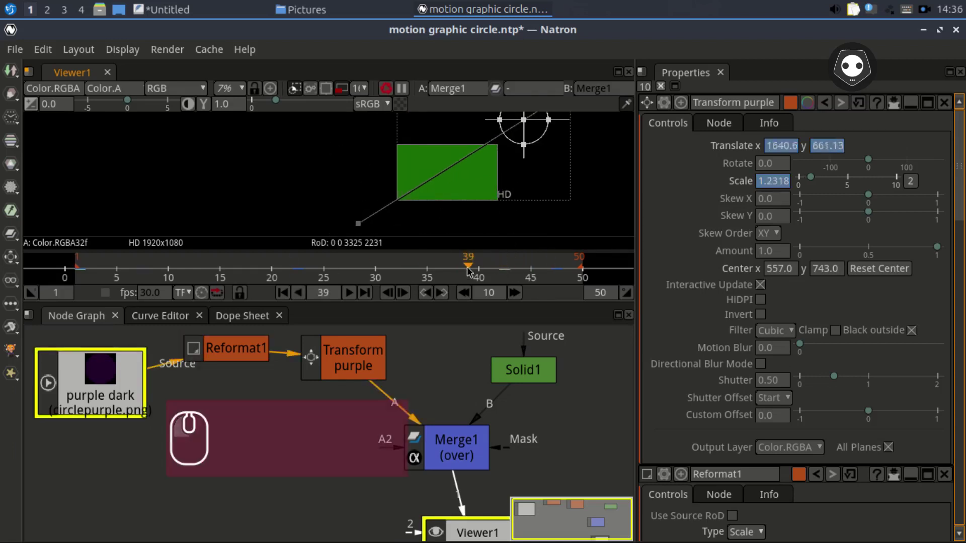
{"action": "left_click", "coordinate": [544, 273]}
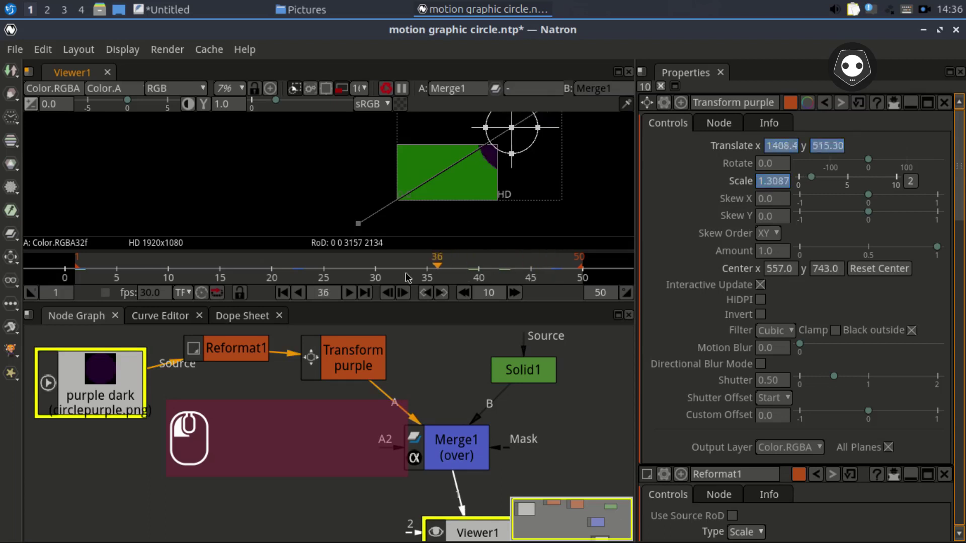
{"action": "left_click", "coordinate": [292, 272]}
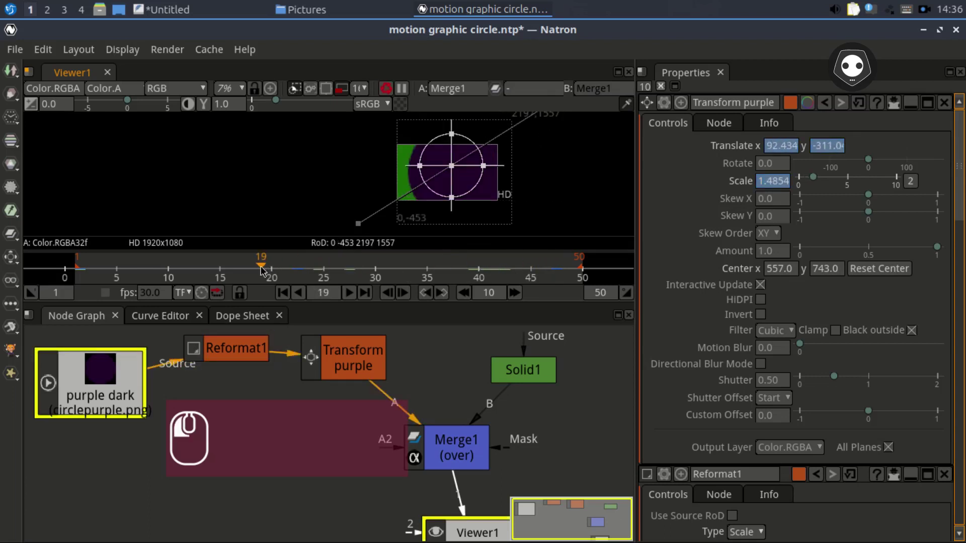
{"action": "left_click", "coordinate": [190, 268]}
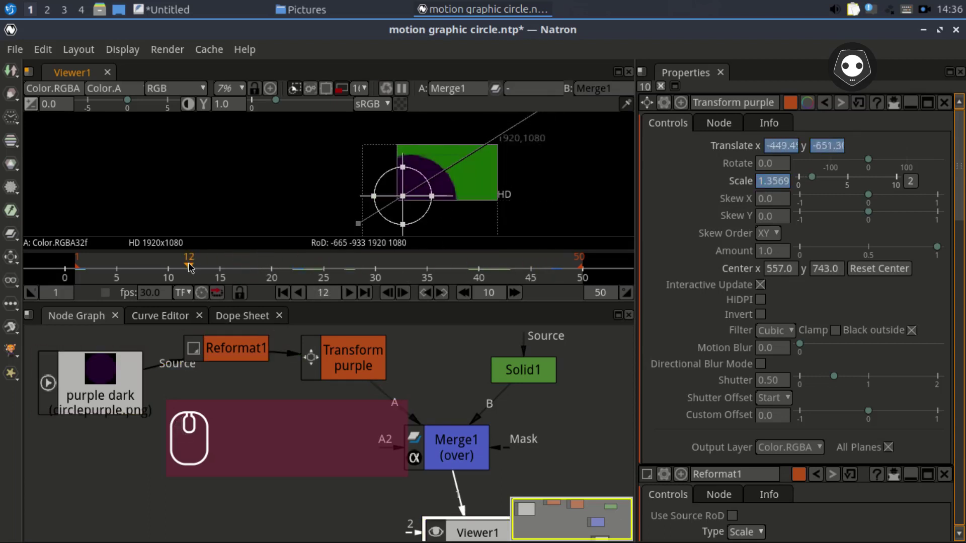
{"action": "left_click_drag", "start_coordinate": [191, 267], "coordinate": [220, 268]}
{"action": "left_click_drag", "start_coordinate": [341, 419], "coordinate": [394, 412]}
{"action": "left_click", "coordinate": [288, 351]}
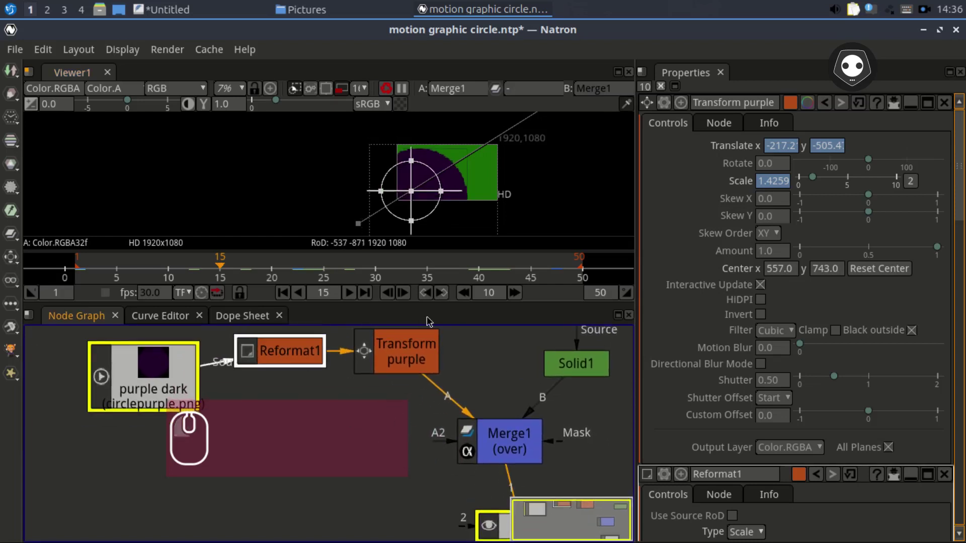
Save the project at frame 1 and set the viewer's proxy level to 32.
{"action": "left_click", "coordinate": [283, 292]}
{"action": "key", "text": "ctrl+s"}
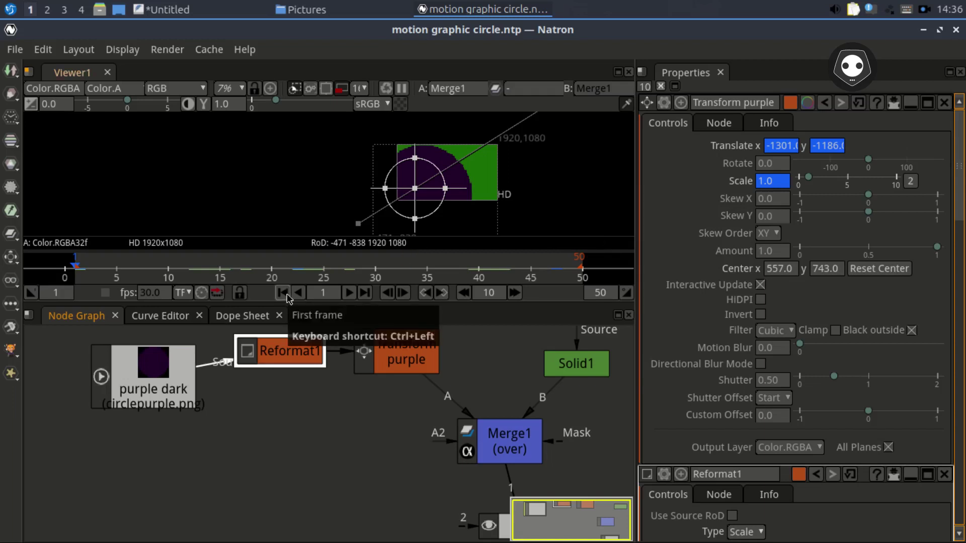
{"action": "left_click", "coordinate": [283, 295]}
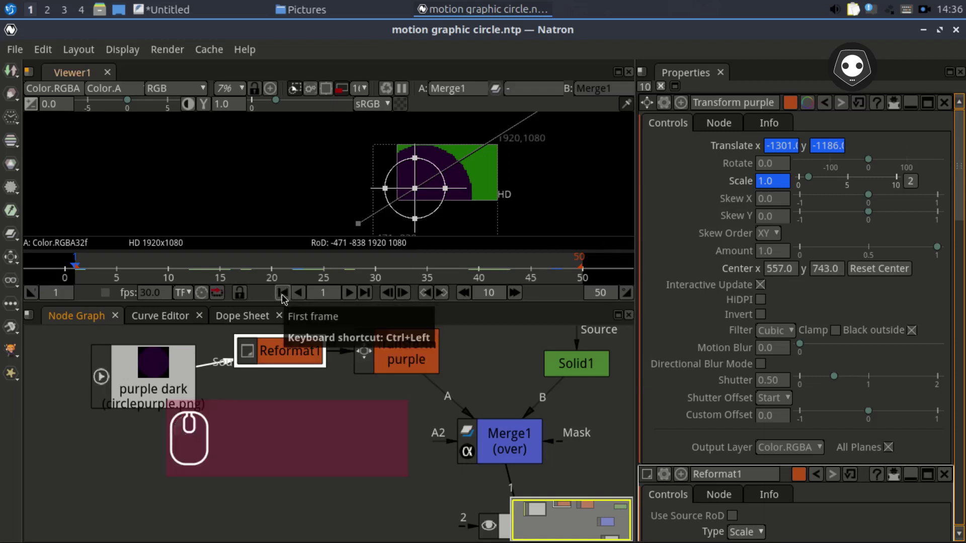
{"action": "left_click", "coordinate": [360, 88]}
{"action": "left_click", "coordinate": [372, 172]}
In the text editor, add the note "i want to apply the same process to rest circle yellow & red" and minimize the editor.
{"action": "left_click", "coordinate": [232, 9]}
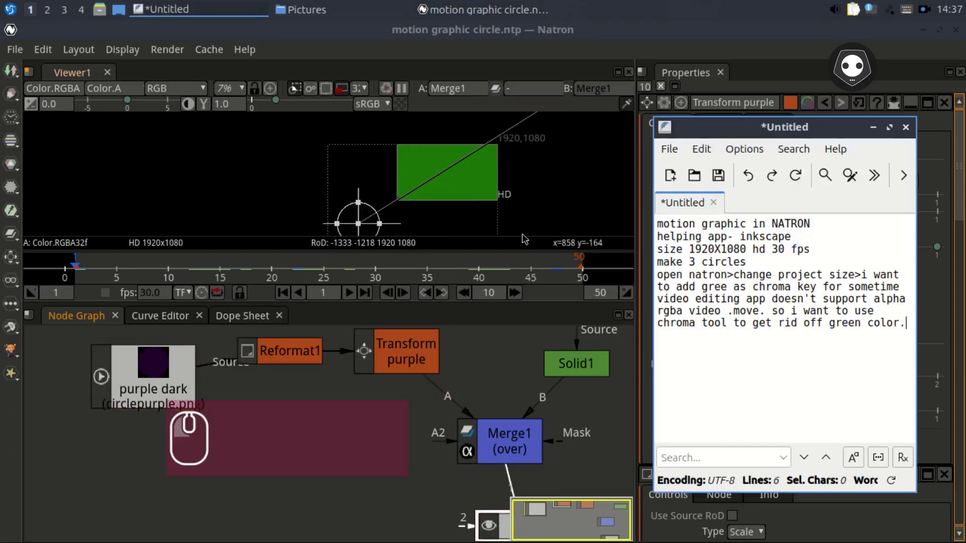
{"action": "type", "text": "i want to"}
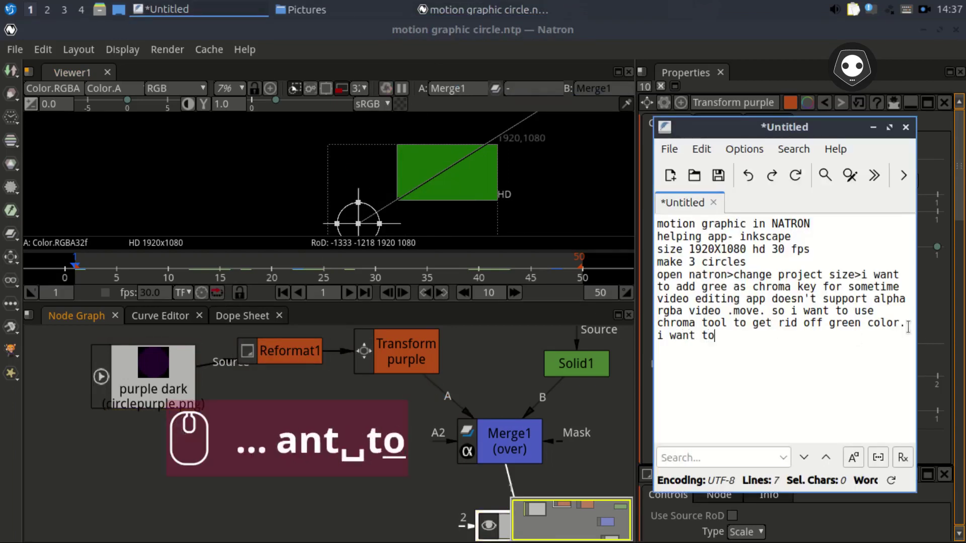
{"action": "type", "text": " apply the same process to rest"}
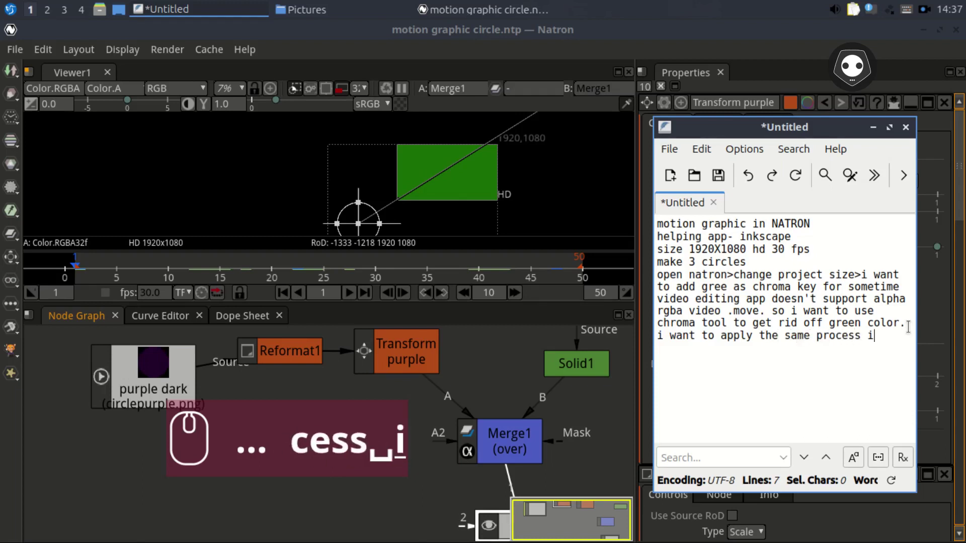
{"action": "type", "text": " c"}
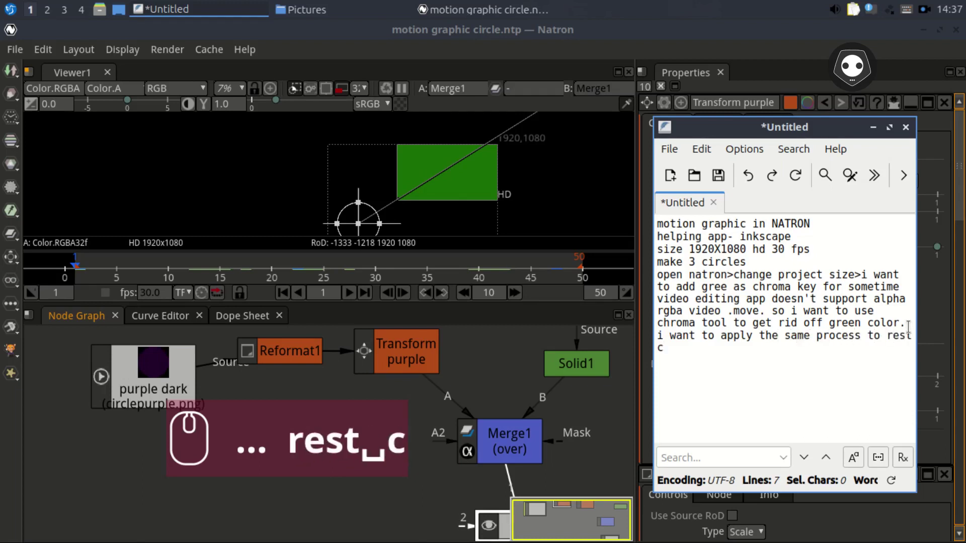
{"action": "type", "text": "ircle yellow & red"}
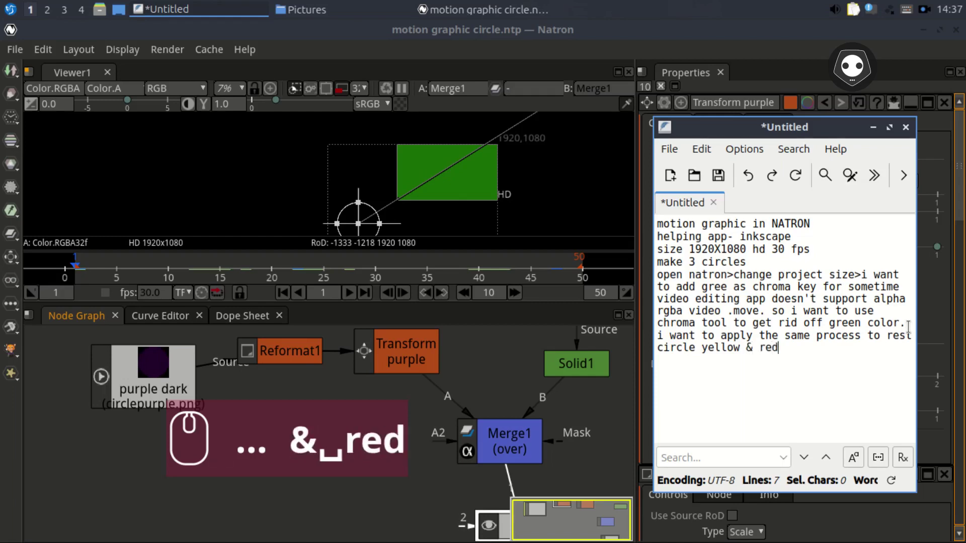
{"action": "key", "text": "Return"}
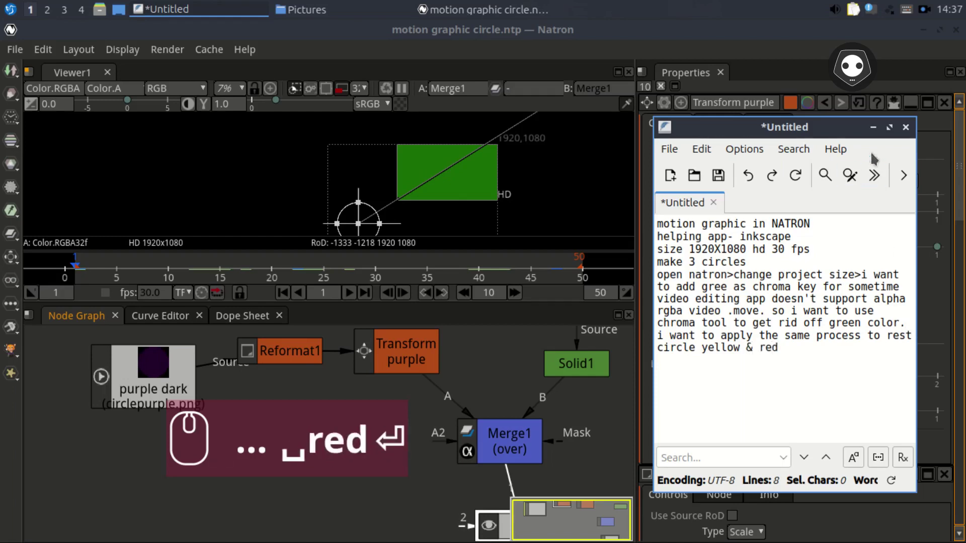
{"action": "left_click", "coordinate": [873, 127]}
Move the purple dark node up slightly and import circle yellow.png from the Pictures folder below it in the node graph.
{"action": "left_click_drag", "start_coordinate": [150, 375], "coordinate": [140, 355]}
{"action": "left_click", "coordinate": [302, 9]}
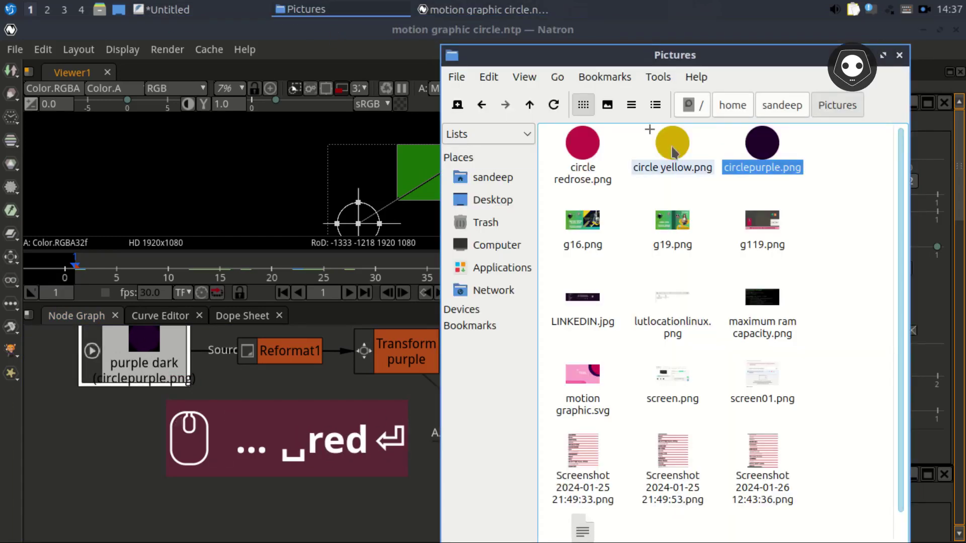
{"action": "left_click_drag", "start_coordinate": [672, 143], "coordinate": [113, 469]}
Duplicate the Reformat1 and Transform purple nodes and line the copies up after the yellow circle's read node, using it as their source.
{"action": "left_click", "coordinate": [284, 349]}
{"action": "left_click", "coordinate": [394, 364], "text": "shift"}
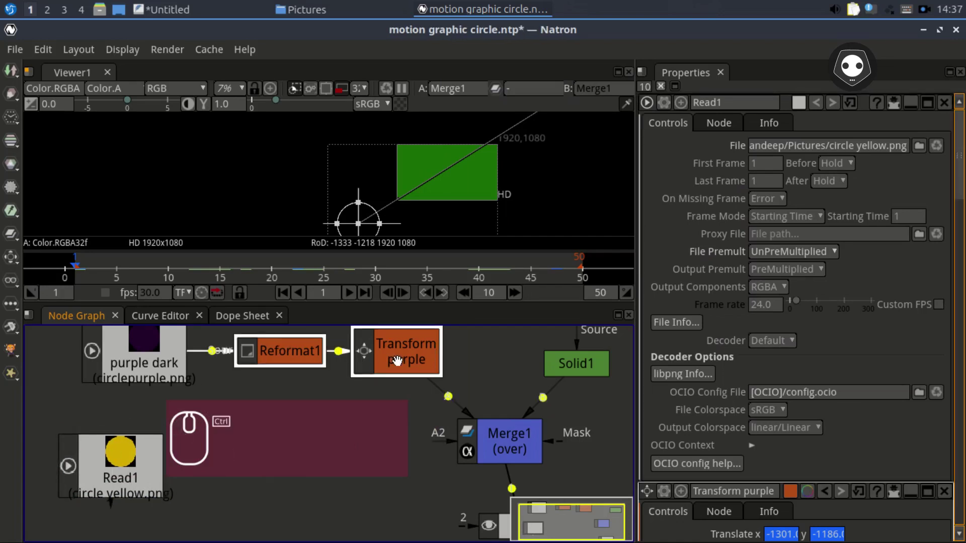
{"action": "key", "text": "ctrl+c"}
{"action": "key", "text": "ctrl+v"}
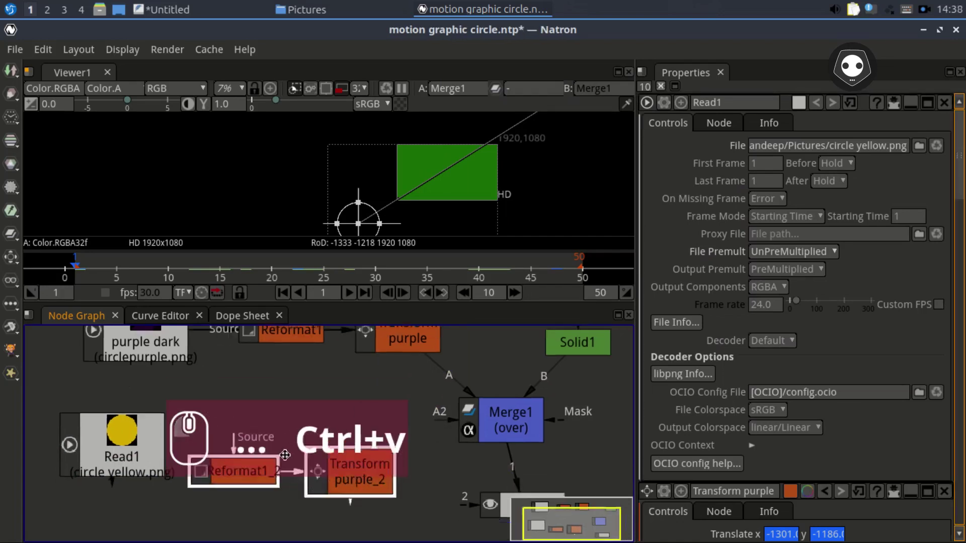
{"action": "left_click_drag", "start_coordinate": [285, 455], "coordinate": [262, 476]}
{"action": "left_click_drag", "start_coordinate": [369, 307], "coordinate": [375, 211]}
{"action": "left_click_drag", "start_coordinate": [324, 390], "coordinate": [340, 329]}
{"action": "left_click_drag", "start_coordinate": [117, 361], "coordinate": [82, 353]}
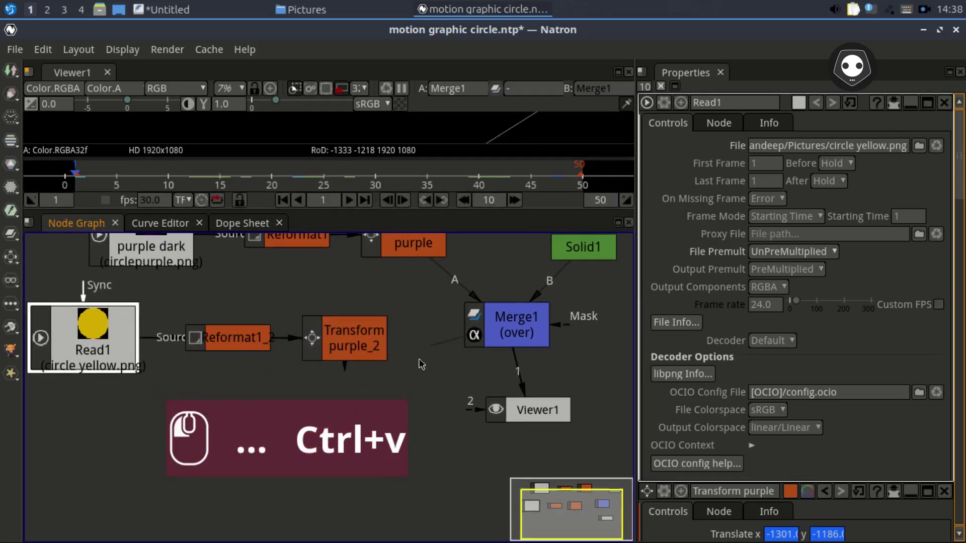
Attach the duplicated transform node to Merge1 as its A2 input and save the project.
{"action": "left_click_drag", "start_coordinate": [357, 350], "coordinate": [367, 317]}
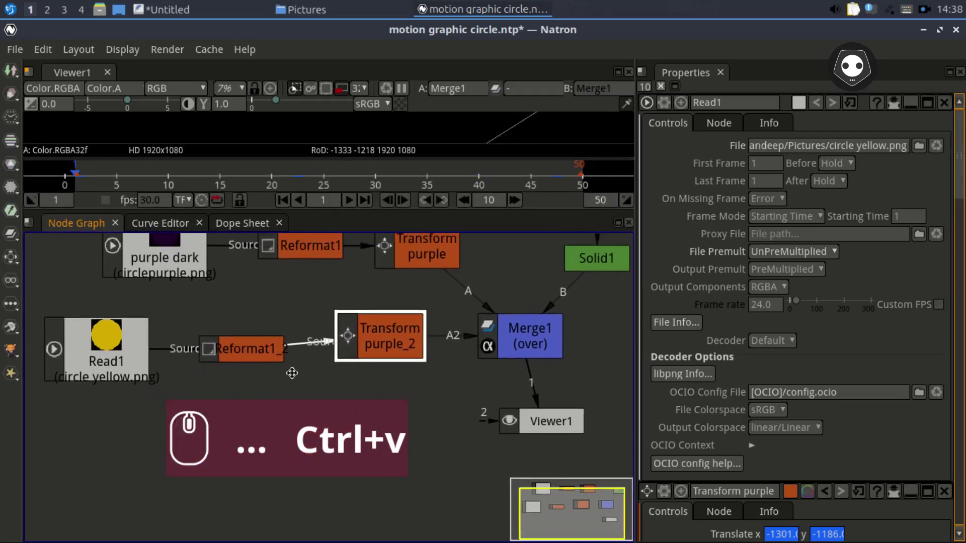
{"action": "key", "text": "ctrl+s"}
Rename the Transform purple_2 node as Transform yellow.
{"action": "double_click", "coordinate": [390, 344]}
{"action": "key", "text": "Right"}
{"action": "key", "text": "Right"}
{"action": "key", "text": "Right"}
{"action": "key", "text": "Right"}
{"action": "key", "text": "Right"}
{"action": "key", "text": "Right"}
{"action": "key", "text": "Right"}
{"action": "key", "text": "Right"}
{"action": "key", "text": "Right"}
{"action": "key", "text": "Right"}
{"action": "key", "text": "Right"}
{"action": "key", "text": "Right"}
{"action": "key", "text": "Right"}
{"action": "key", "text": "Right"}
{"action": "key", "text": "Right"}
{"action": "key", "text": "Right"}
{"action": "key", "text": "Right"}
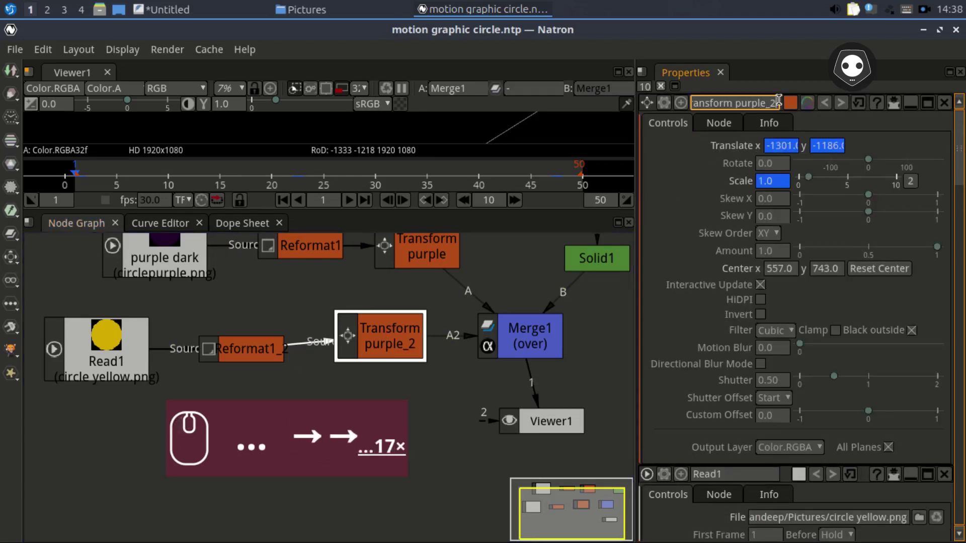
{"action": "key", "text": "BackSpace"}
{"action": "key", "text": "BackSpace"}
{"action": "key", "text": "BackSpace"}
{"action": "key", "text": "BackSpace"}
{"action": "key", "text": "BackSpace"}
{"action": "key", "text": "BackSpace"}
{"action": "key", "text": "BackSpace"}
{"action": "key", "text": "BackSpace"}
{"action": "type", "text": "yellow"}
{"action": "key", "text": "Return"}
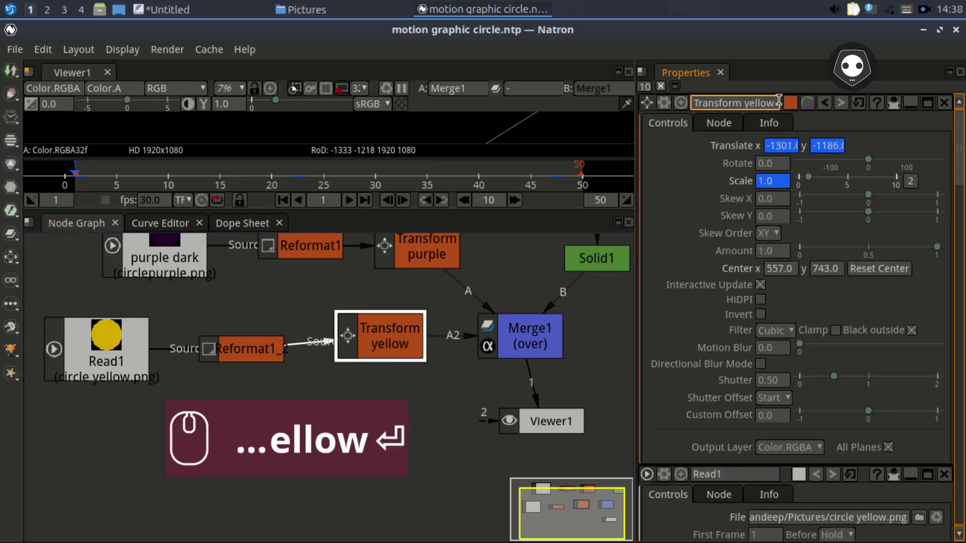
Show the dope sheet, select Transform yellow with its Translate and Scale keyframes, and widen the keyframe area.
{"action": "left_click", "coordinate": [231, 225]}
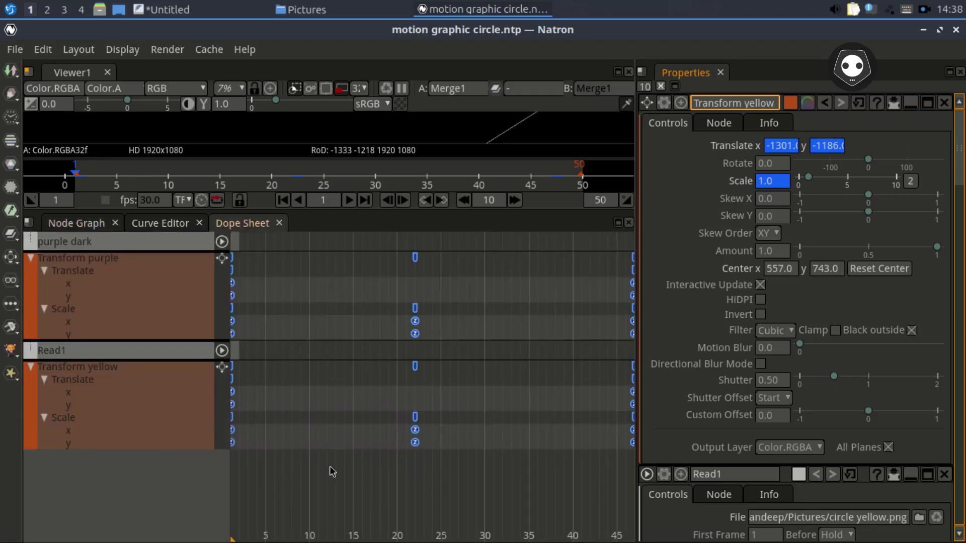
{"action": "left_click", "coordinate": [92, 375]}
{"action": "left_click", "coordinate": [65, 425], "text": "shift"}
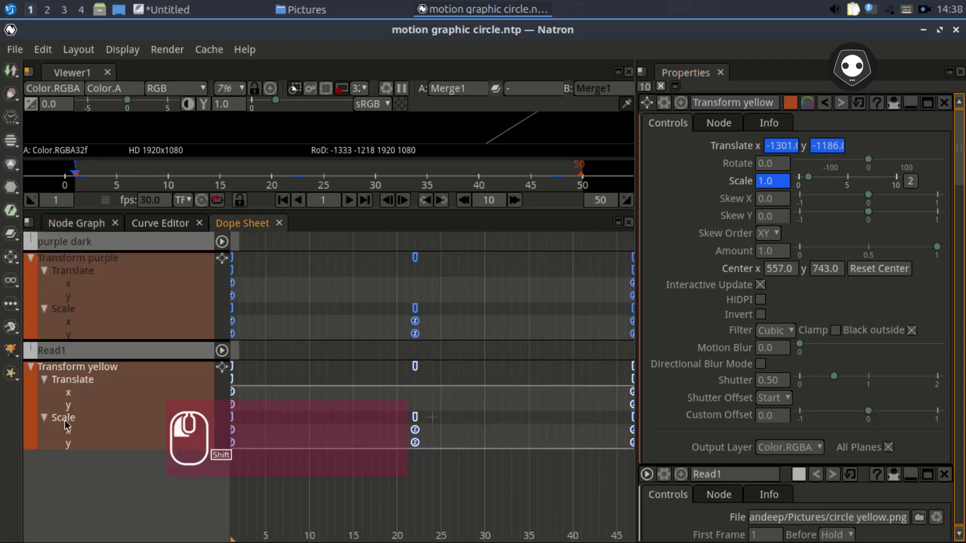
{"action": "left_click_drag", "start_coordinate": [638, 385], "coordinate": [747, 385]}
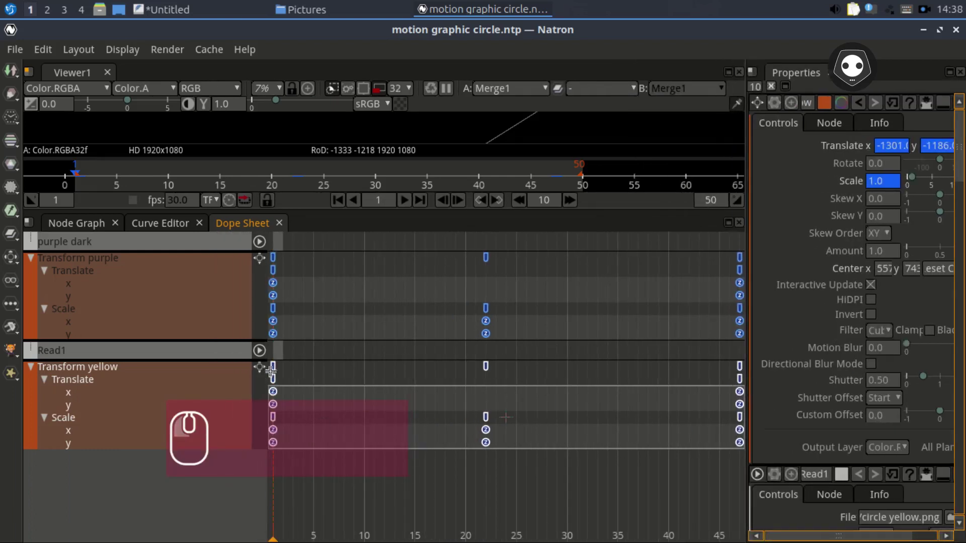
Try to shift the selected Transform yellow keyframes so they start at frame 2.
{"action": "scroll", "coordinate": [272, 388], "scroll_direction": "up", "scroll_amount": 5}
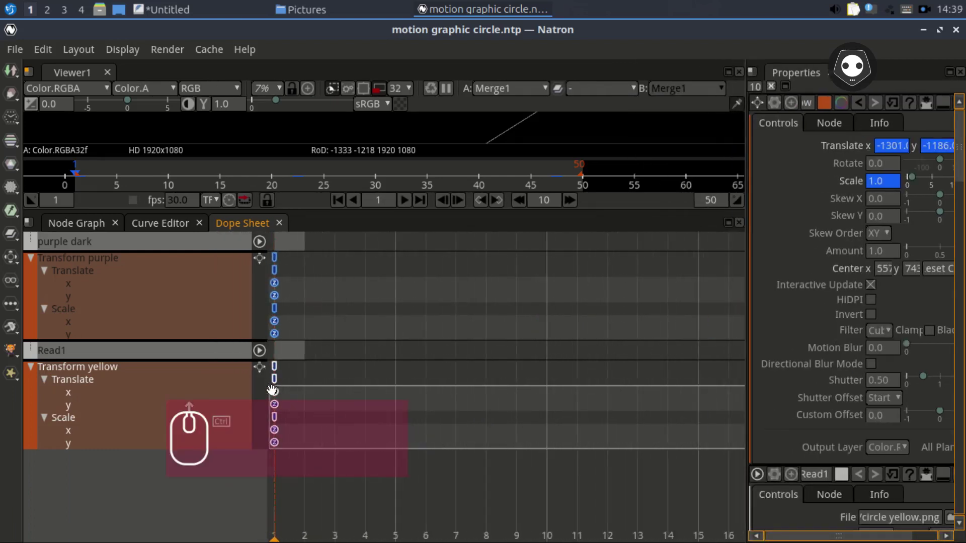
{"action": "left_click_drag", "start_coordinate": [293, 385], "coordinate": [301, 386]}
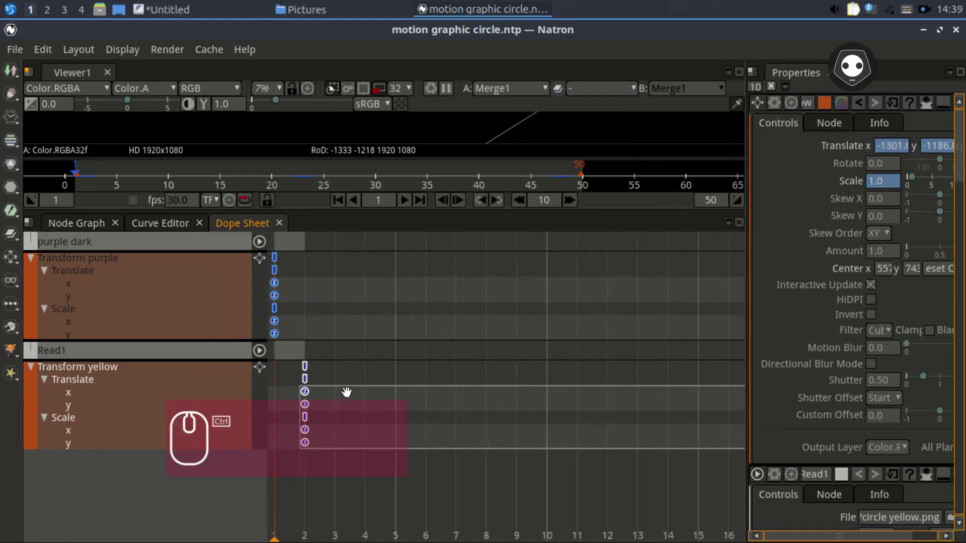
{"action": "scroll", "coordinate": [347, 391], "scroll_direction": "down", "scroll_amount": 6}
{"action": "key", "text": "ctrl+z"}
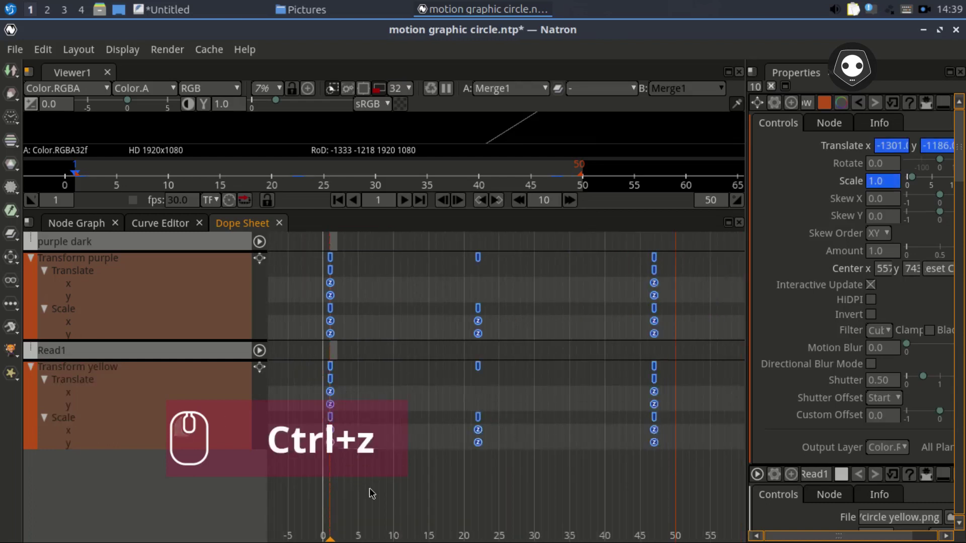
Try again to move Transform yellow's keyframes later than frame 1, undoing each move.
{"action": "scroll", "coordinate": [330, 370], "scroll_direction": "up", "scroll_amount": 3}
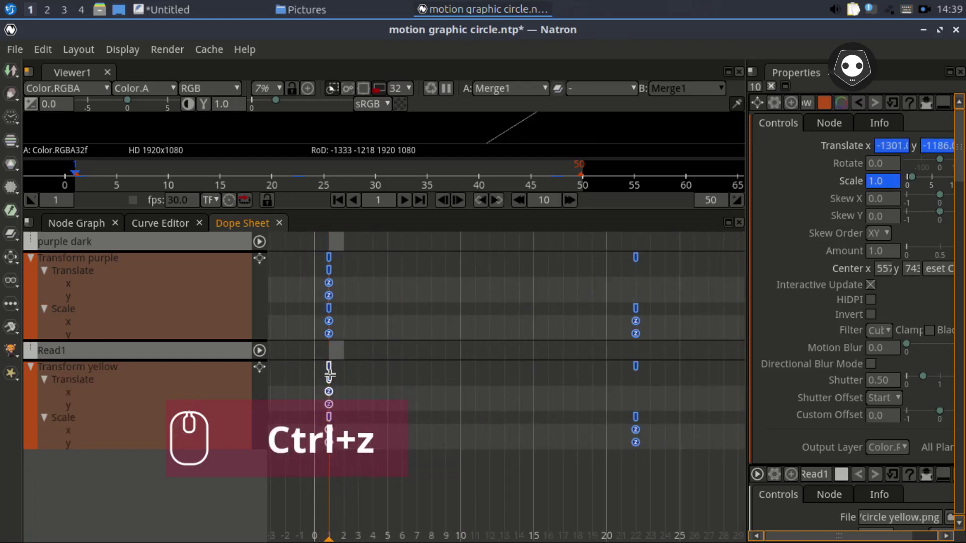
{"action": "scroll", "coordinate": [373, 402], "scroll_direction": "up", "scroll_amount": 3, "text": "ctrl"}
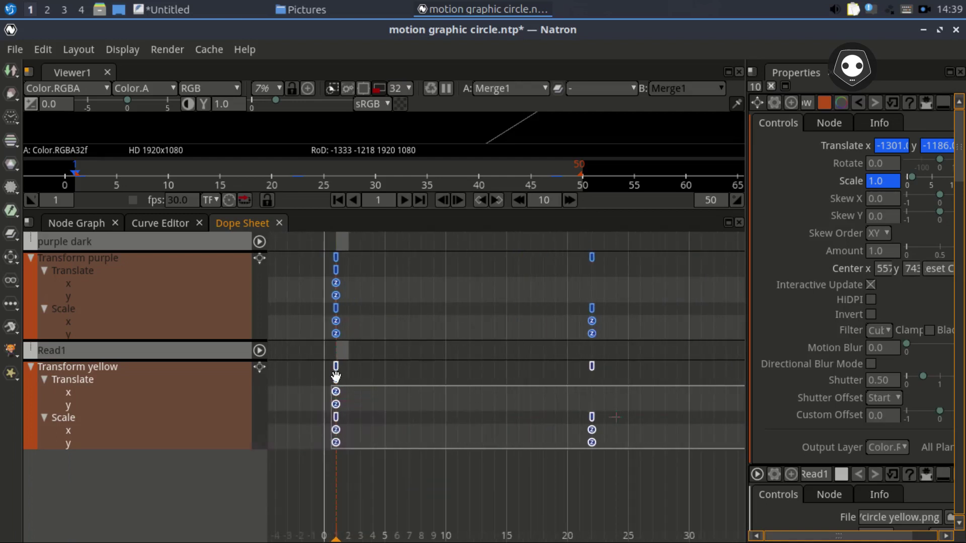
{"action": "left_click_drag", "start_coordinate": [336, 367], "coordinate": [344, 379]}
{"action": "key", "text": "ctrl+z"}
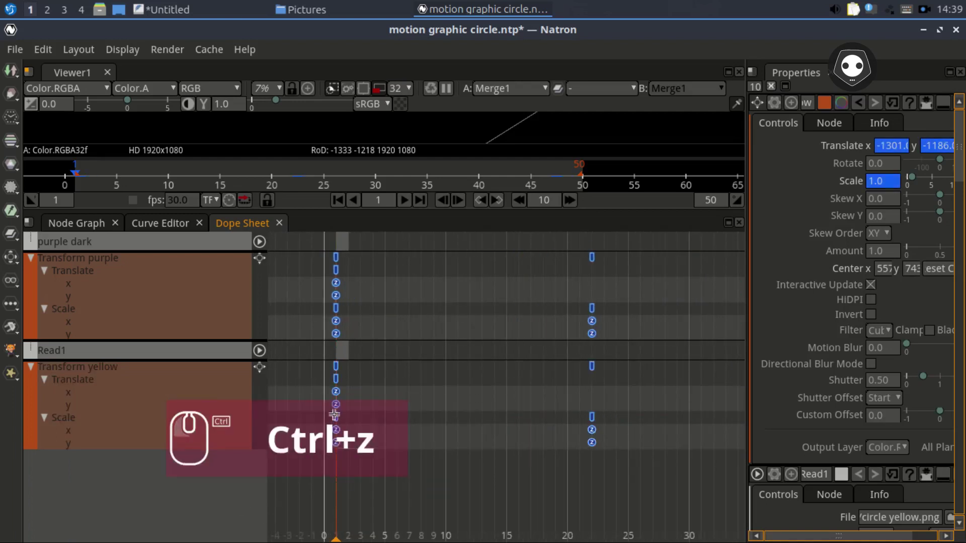
{"action": "scroll", "coordinate": [364, 484], "scroll_direction": "up", "scroll_amount": 4, "text": "ctrl"}
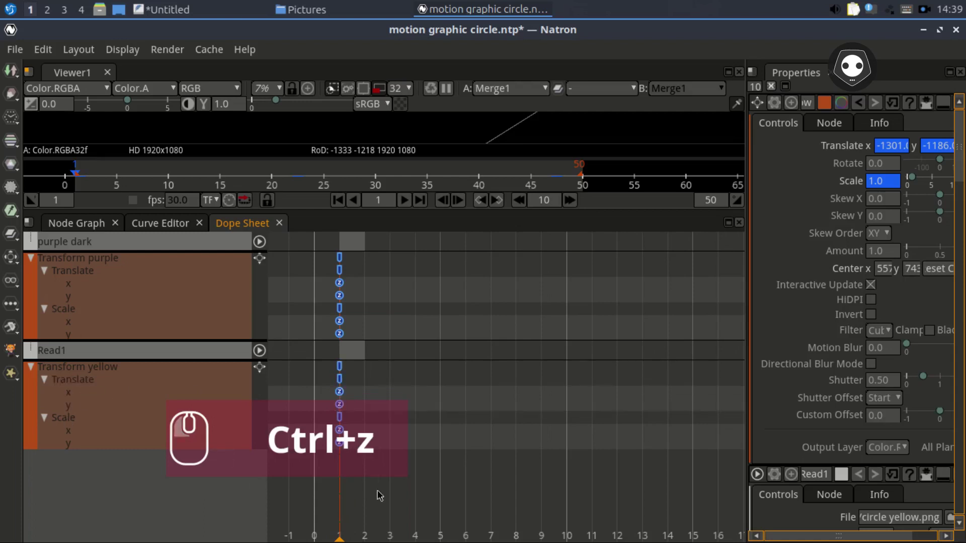
{"action": "scroll", "coordinate": [334, 375], "scroll_direction": "up", "scroll_amount": 3, "text": "ctrl"}
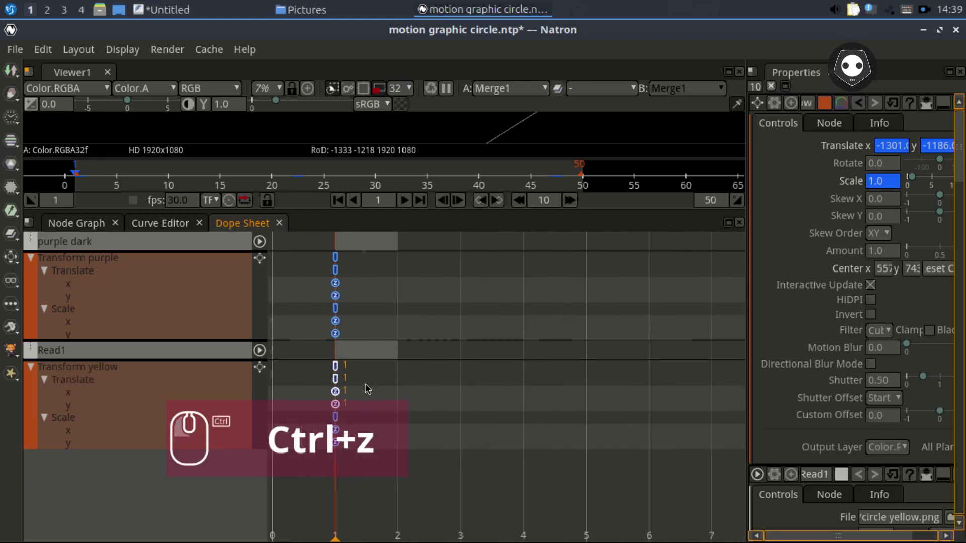
{"action": "key", "text": "ctrl+z"}
Collapse the Transform purple group in the dope sheet.
{"action": "left_click_drag", "start_coordinate": [421, 430], "coordinate": [563, 453]}
{"action": "left_click_drag", "start_coordinate": [519, 491], "coordinate": [457, 358]}
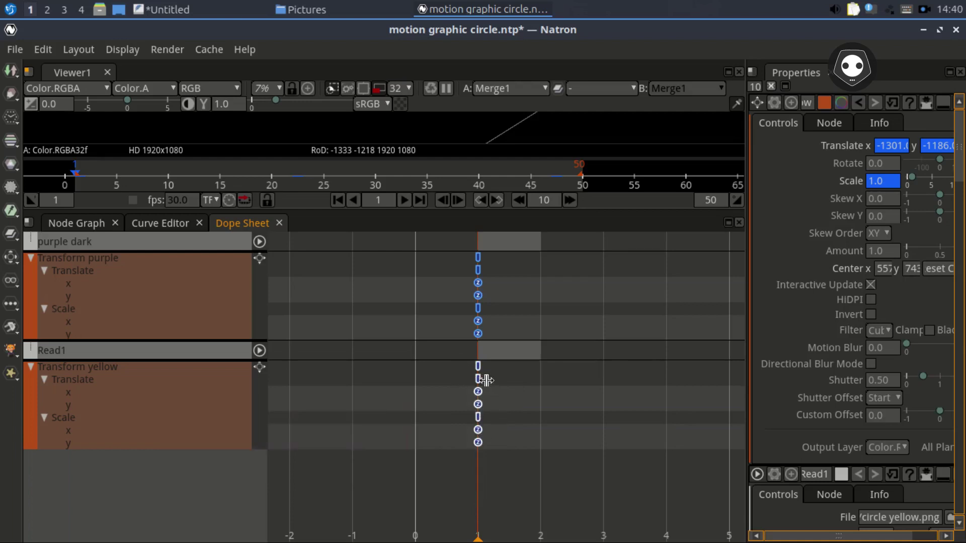
{"action": "left_click", "coordinate": [30, 258]}
{"action": "scroll", "coordinate": [500, 425], "scroll_direction": "down", "scroll_amount": 5}
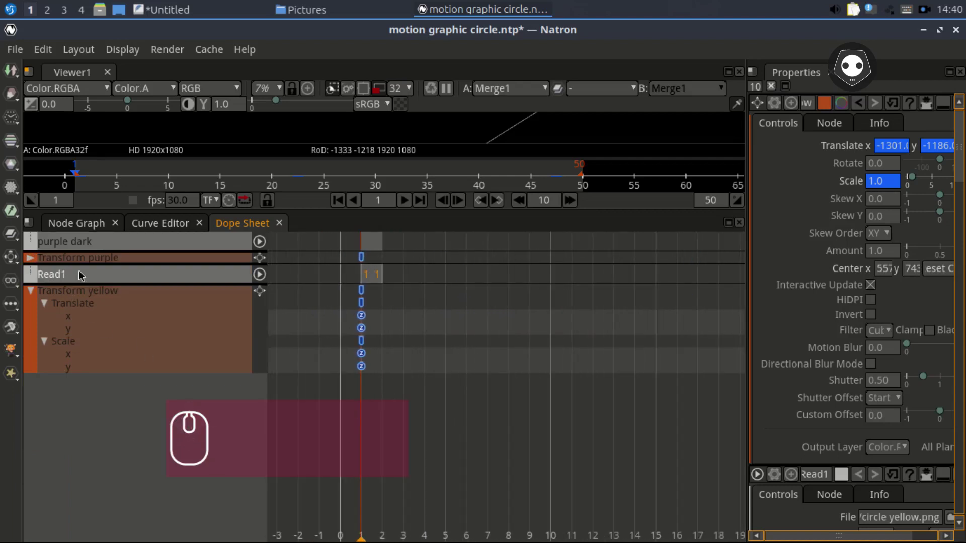
Collapse Transform yellow's Translate and Scale rows and try to move their keyframes together one frame later.
{"action": "left_click", "coordinate": [86, 304]}
{"action": "left_click", "coordinate": [45, 304]}
{"action": "left_click", "coordinate": [44, 316]}
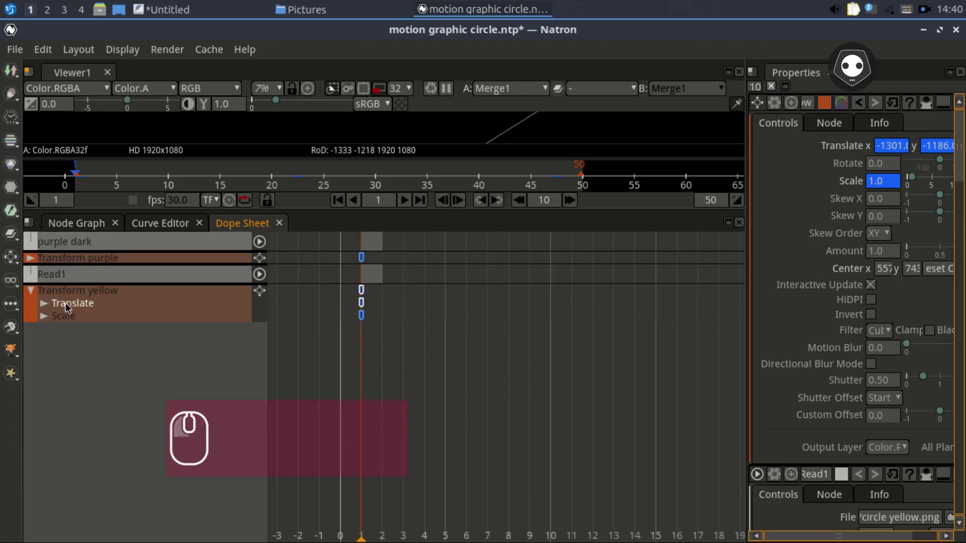
{"action": "left_click", "coordinate": [61, 317], "text": "ctrl"}
{"action": "left_click_drag", "start_coordinate": [361, 304], "coordinate": [386, 301]}
{"action": "key", "text": "ctrl+z"}
{"action": "left_click", "coordinate": [73, 303]}
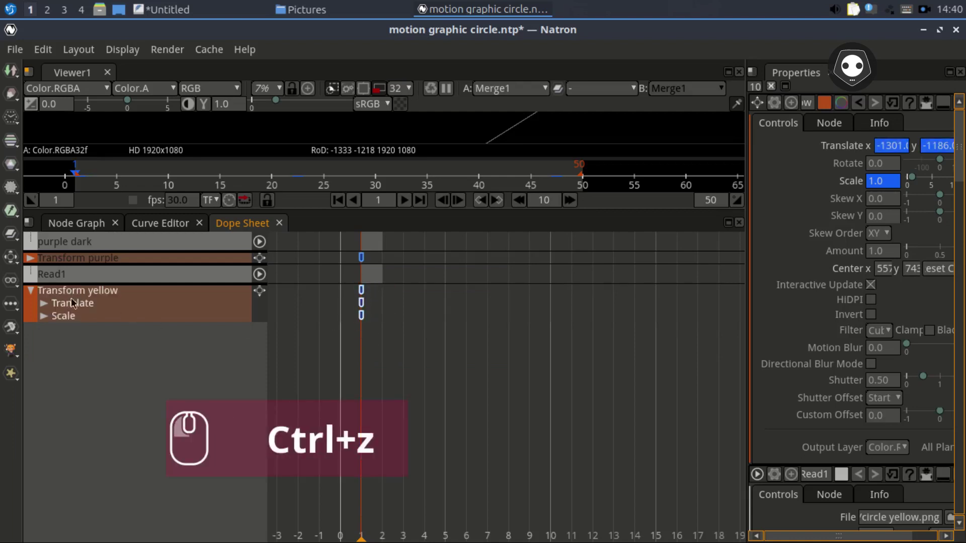
Expand Transform yellow's Translate and Scale rows and move all the node's keyframes one frame later, starting at frame 2.
{"action": "left_click", "coordinate": [258, 294]}
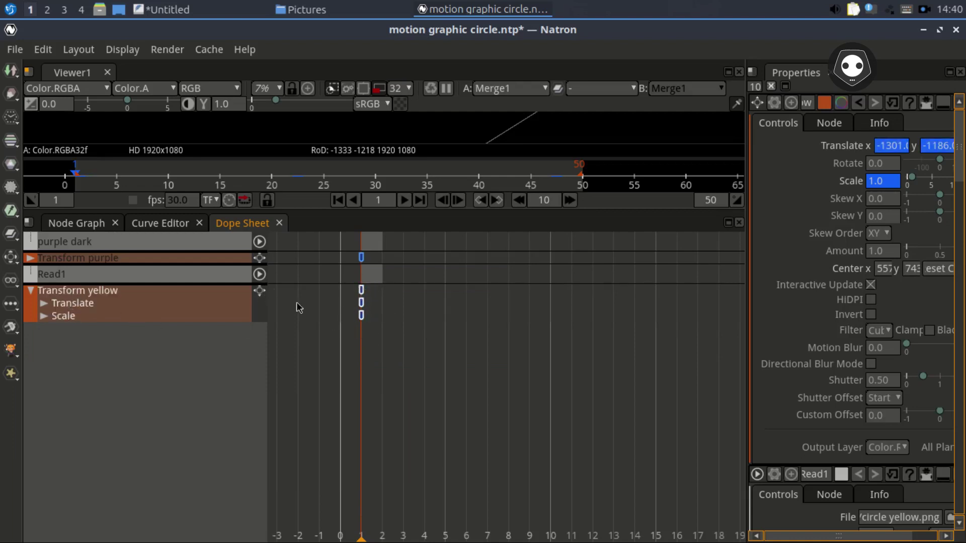
{"action": "left_click", "coordinate": [44, 303]}
{"action": "left_click", "coordinate": [44, 341]}
{"action": "left_click", "coordinate": [260, 275]}
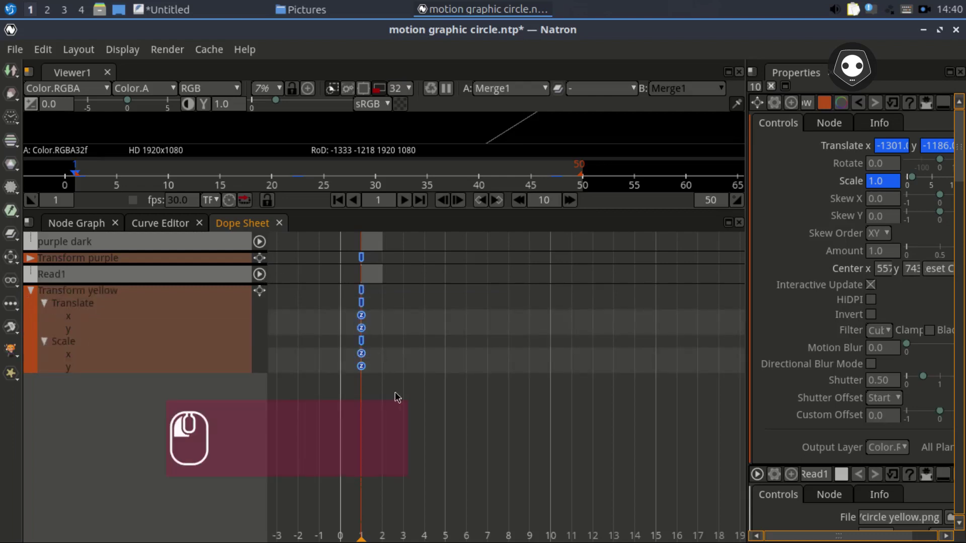
{"action": "left_click", "coordinate": [361, 290]}
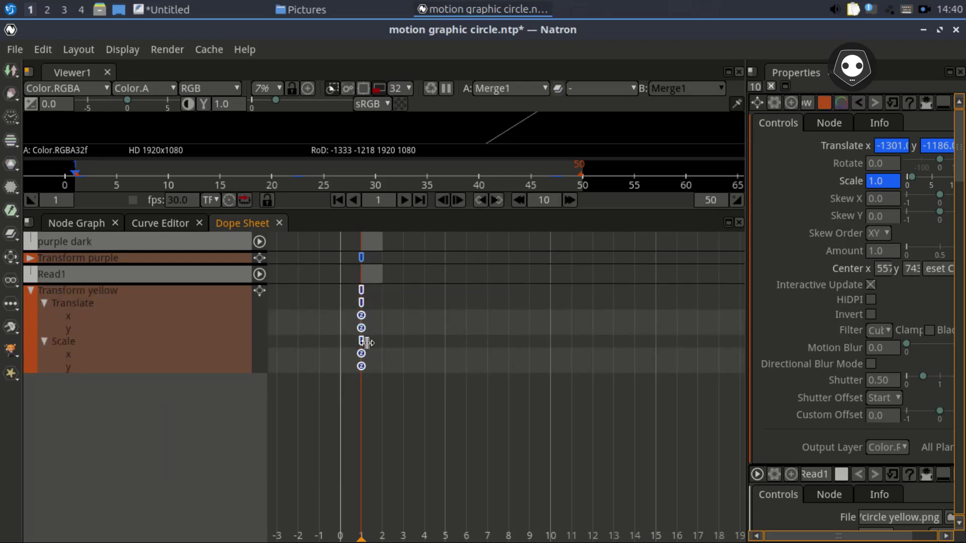
{"action": "left_click", "coordinate": [260, 292]}
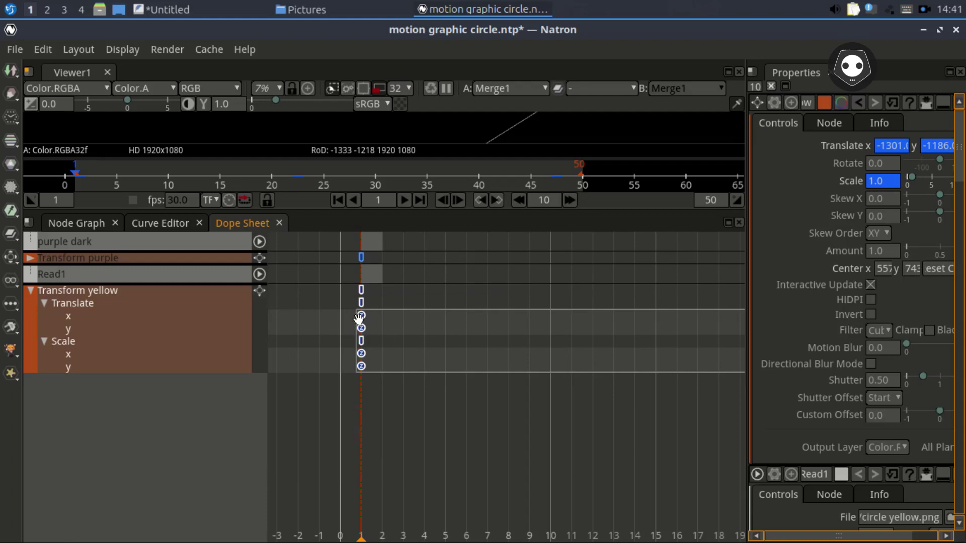
{"action": "left_click_drag", "start_coordinate": [361, 316], "coordinate": [383, 321]}
{"action": "scroll", "coordinate": [363, 346], "scroll_direction": "down", "scroll_amount": 6}
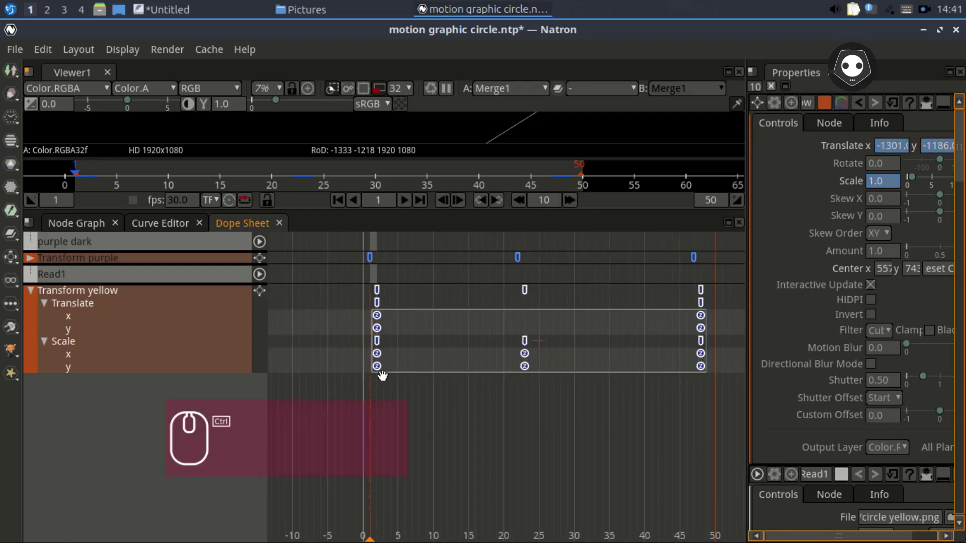
{"action": "scroll", "coordinate": [377, 368], "scroll_direction": "up", "scroll_amount": 4}
{"action": "left_click_drag", "start_coordinate": [312, 341], "coordinate": [599, 343]}
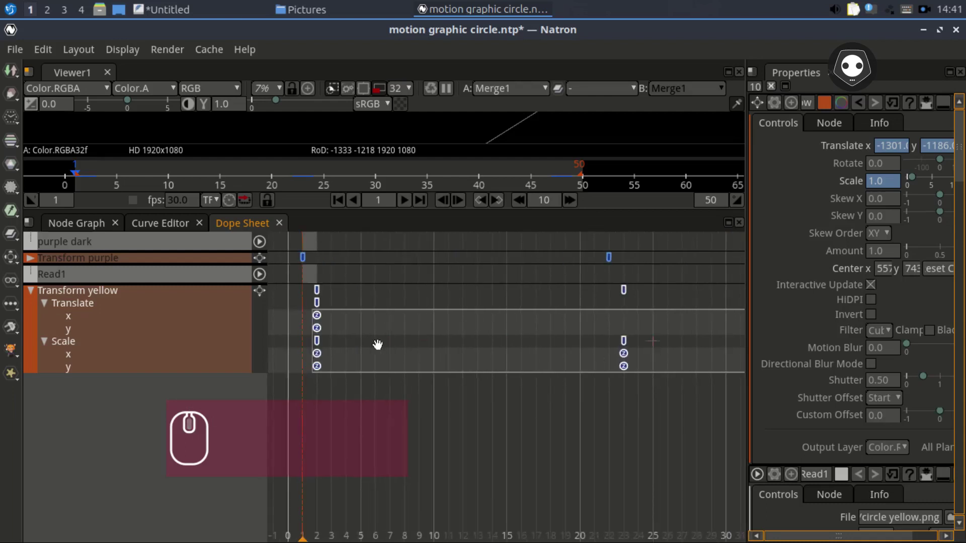
{"action": "left_click_drag", "start_coordinate": [377, 345], "coordinate": [507, 317]}
Save the project and close the Pictures file manager window.
{"action": "key", "text": "ctrl+s"}
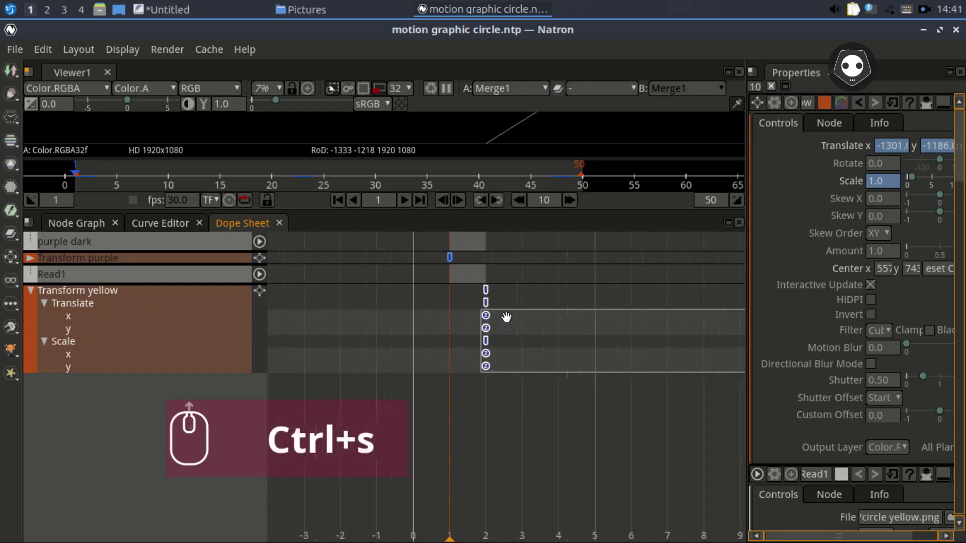
{"action": "left_click", "coordinate": [516, 14]}
{"action": "left_click", "coordinate": [515, 14]}
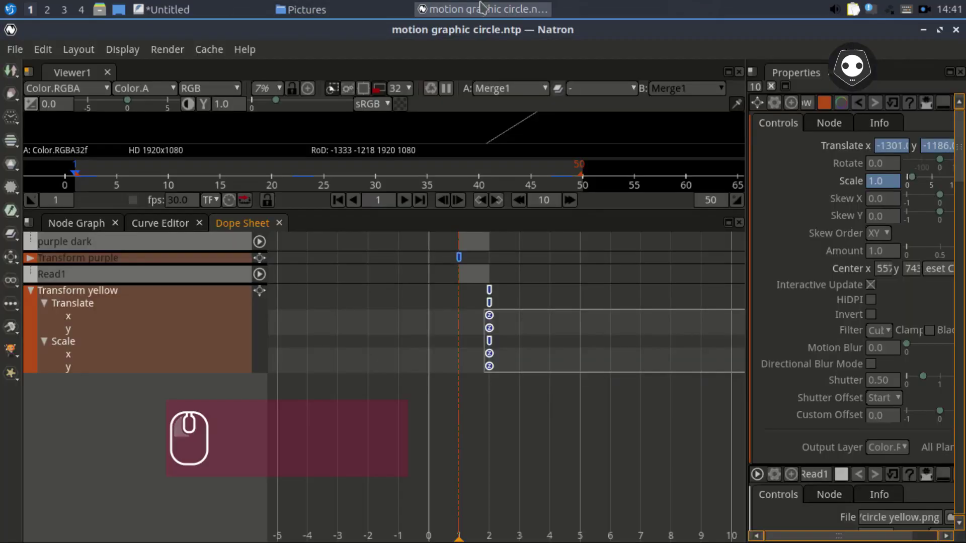
Return to the node graph, enlarge the viewer, and preview the circles' overlap at frames 8, 10 and 14.
{"action": "left_click", "coordinate": [76, 223]}
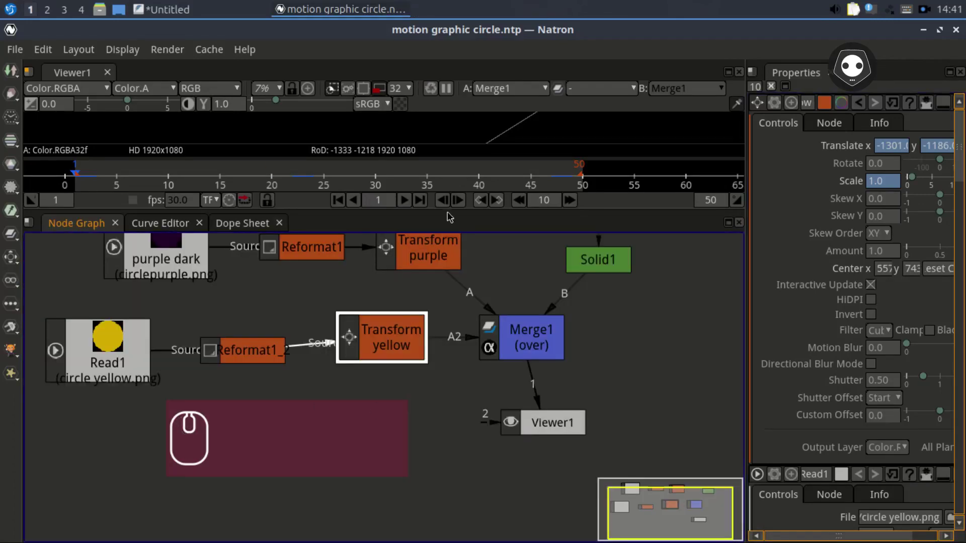
{"action": "left_click_drag", "start_coordinate": [447, 211], "coordinate": [407, 392]}
{"action": "left_click_drag", "start_coordinate": [116, 358], "coordinate": [145, 358]}
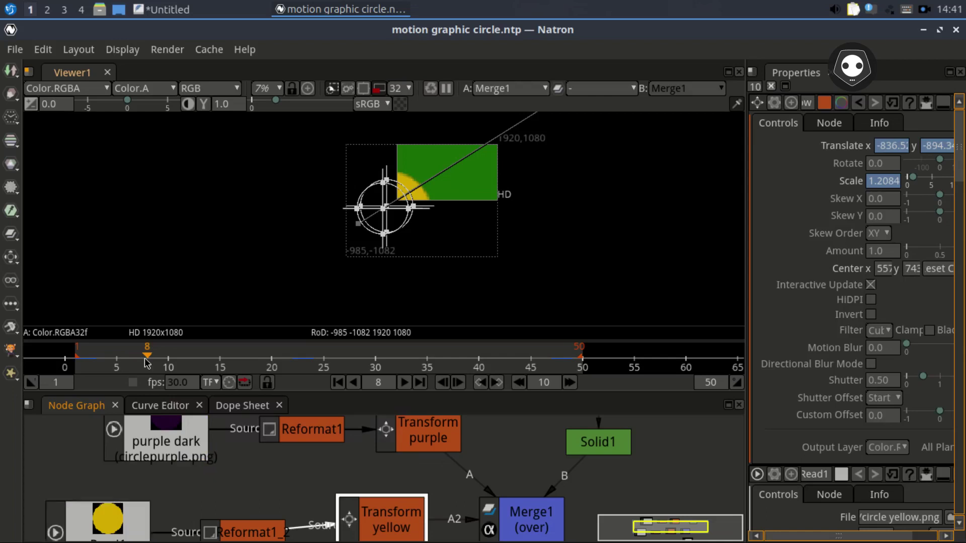
{"action": "left_click_drag", "start_coordinate": [145, 358], "coordinate": [166, 359]}
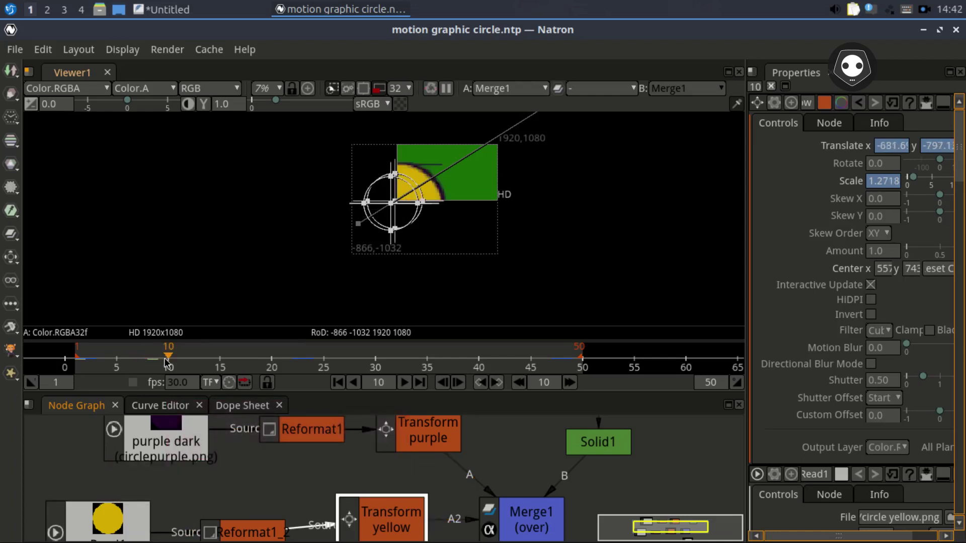
{"action": "left_click_drag", "start_coordinate": [191, 360], "coordinate": [207, 361]}
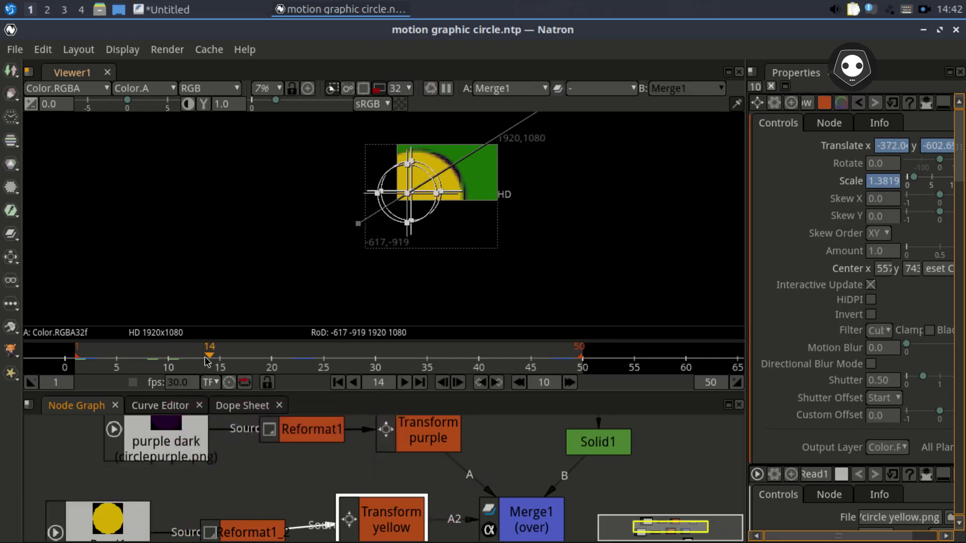
In the dope sheet, move all Transform yellow keyframes one more frame later, starting at frame 3, and save.
{"action": "left_click", "coordinate": [242, 405]}
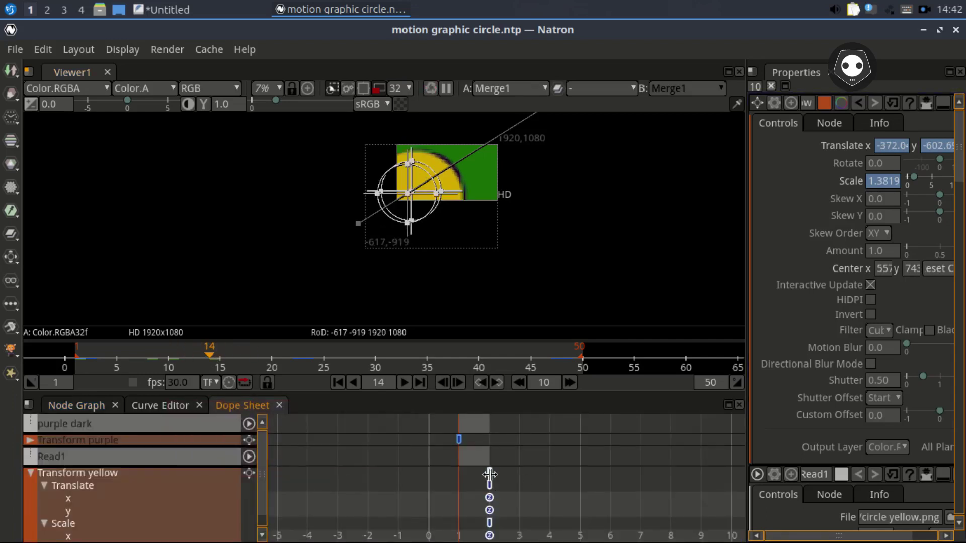
{"action": "left_click", "coordinate": [249, 474]}
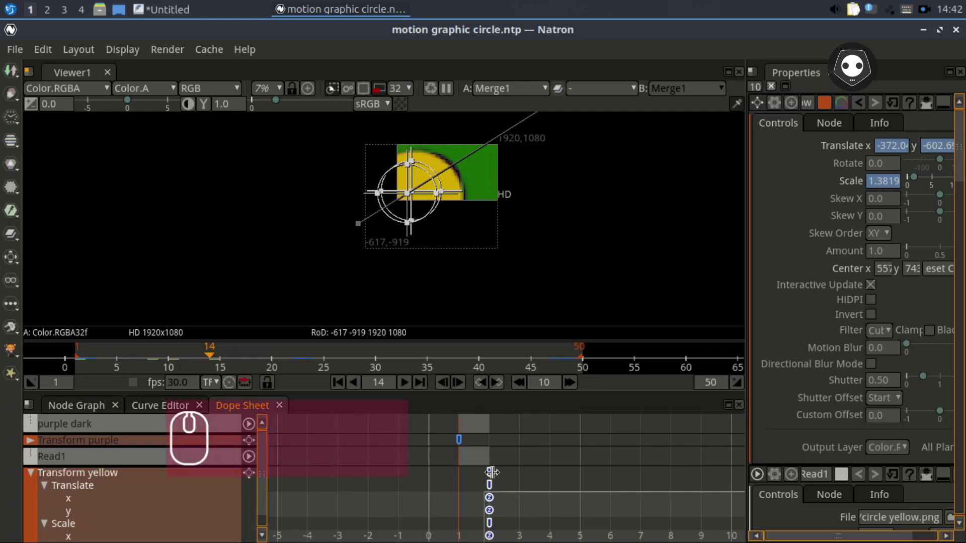
{"action": "left_click_drag", "start_coordinate": [503, 495], "coordinate": [514, 493]}
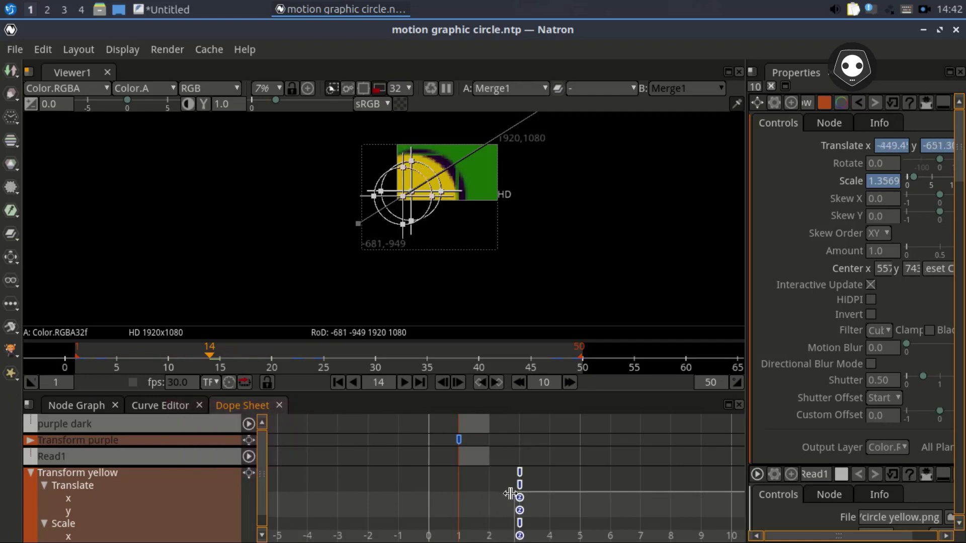
{"action": "key", "text": "ctrl+s"}
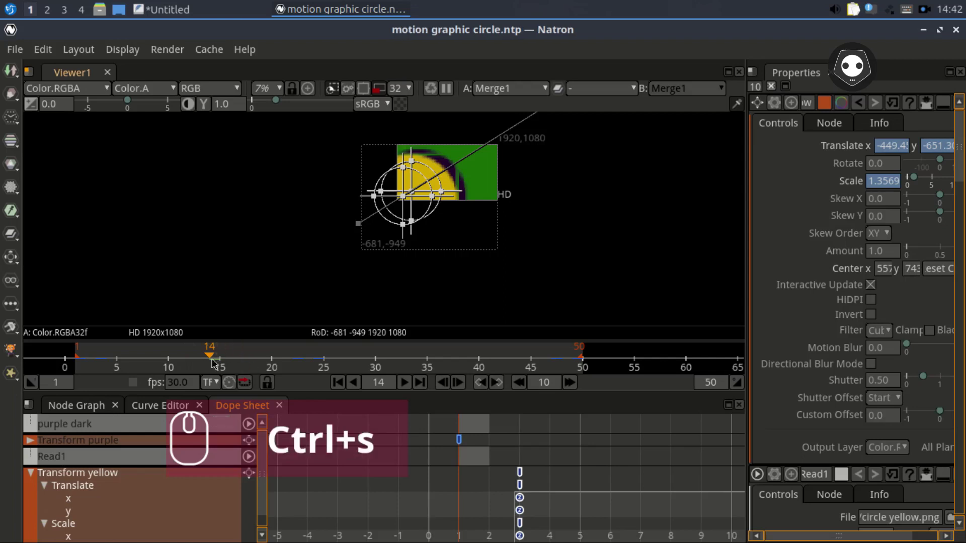
Preview the yellow circle's sweep at frames 20 and 26, and return to frame 1 and the node graph.
{"action": "left_click", "coordinate": [272, 366]}
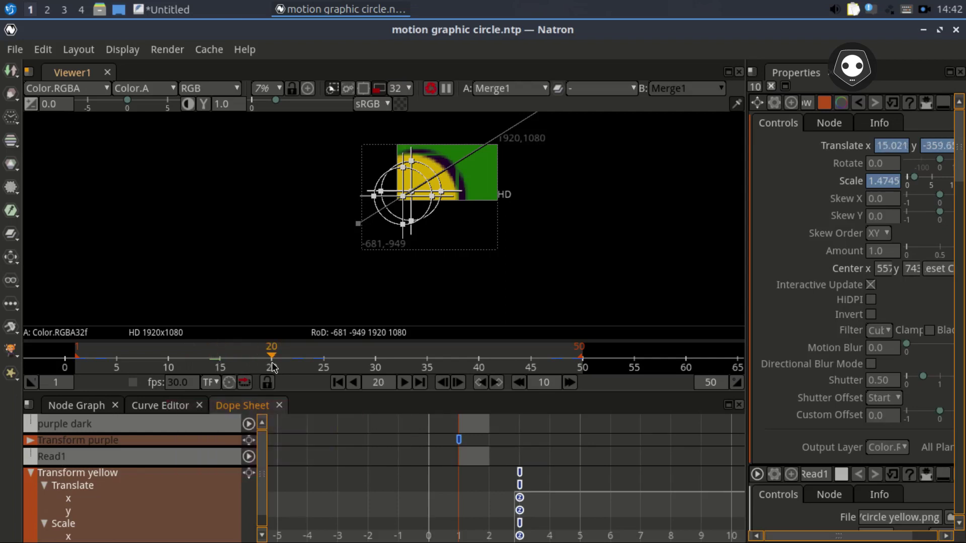
{"action": "left_click", "coordinate": [333, 361]}
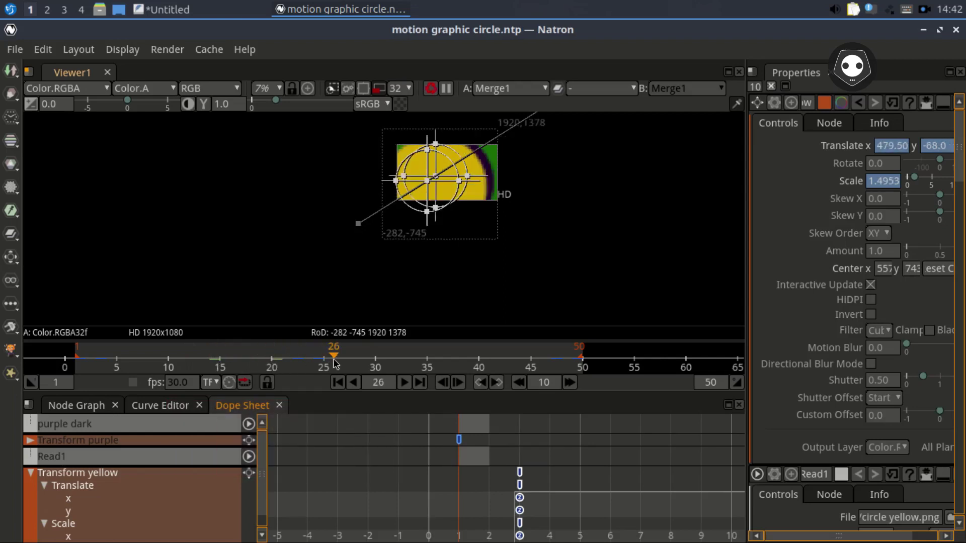
{"action": "left_click", "coordinate": [339, 384]}
{"action": "left_click", "coordinate": [84, 407]}
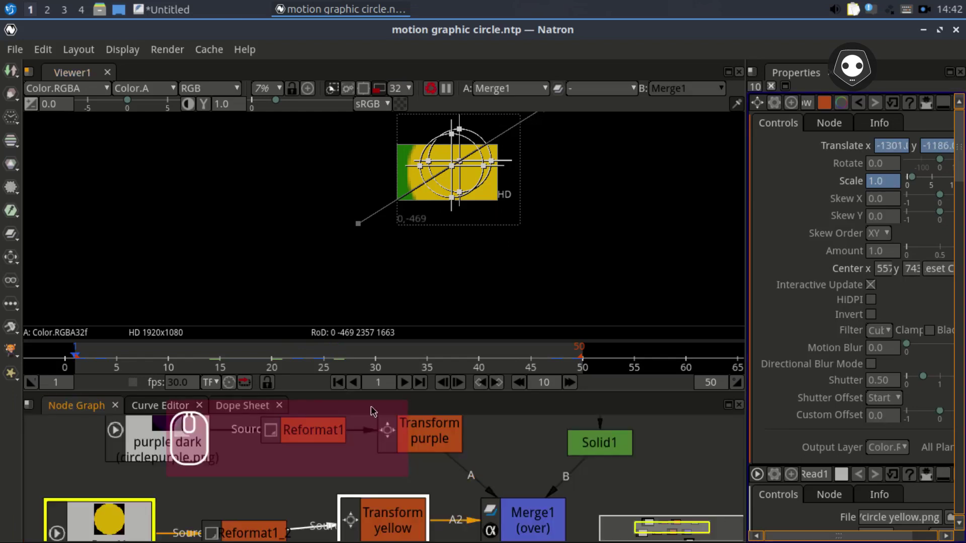
Enlarge the node graph, duplicate the yellow circle's Read node and load circle redrose.png into the copy.
{"action": "left_click_drag", "start_coordinate": [480, 394], "coordinate": [474, 290]}
{"action": "left_click_drag", "start_coordinate": [265, 468], "coordinate": [282, 403]}
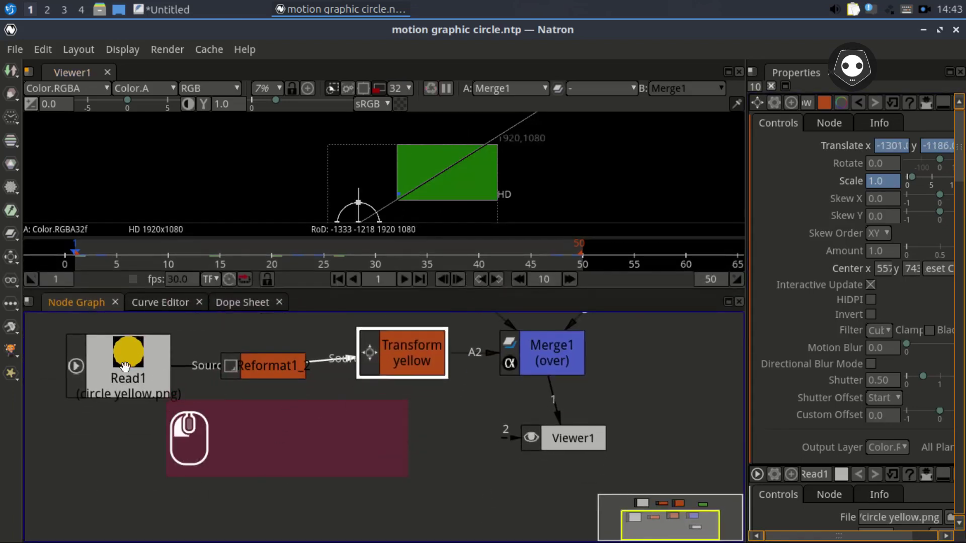
{"action": "left_click", "coordinate": [130, 371]}
{"action": "key", "text": "ctrl+c"}
{"action": "key", "text": "ctrl+v"}
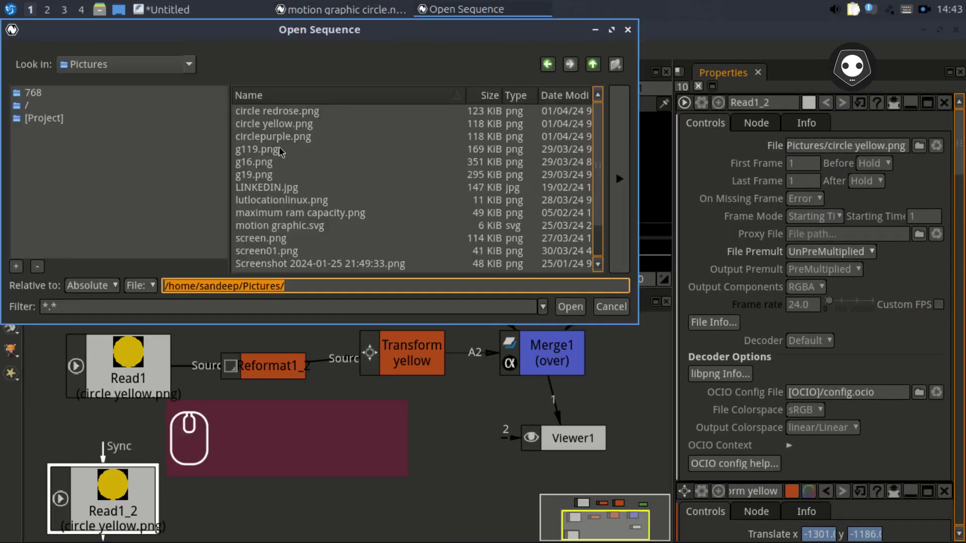
{"action": "left_click", "coordinate": [279, 137]}
{"action": "left_click", "coordinate": [279, 123]}
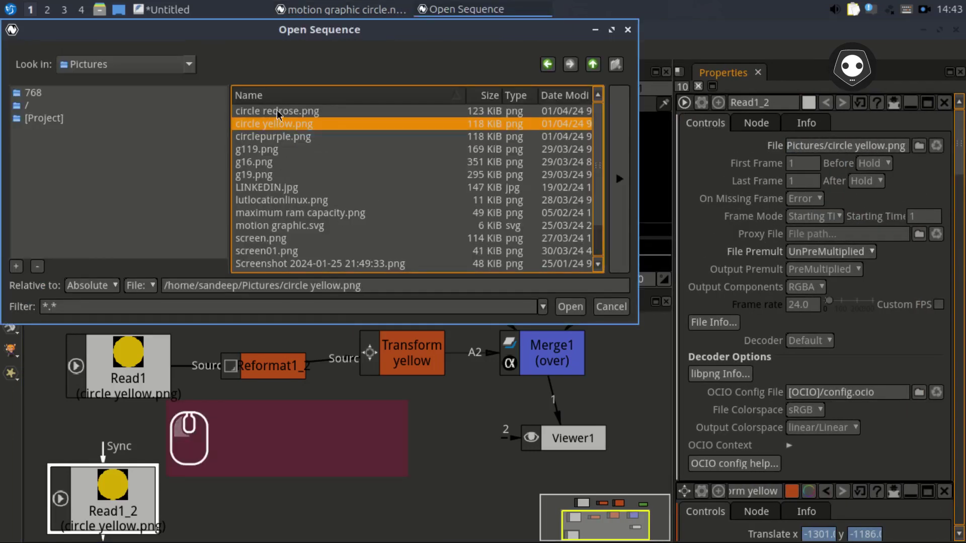
{"action": "left_click", "coordinate": [279, 111]}
{"action": "left_click", "coordinate": [570, 306]}
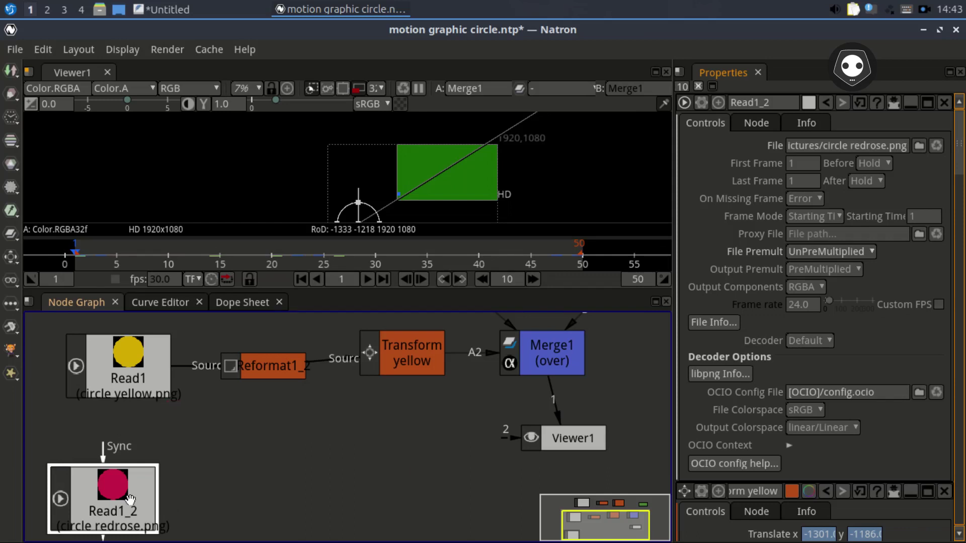
Rename the Read node holding circle yellow.png as yellow.
{"action": "left_click", "coordinate": [122, 363]}
{"action": "left_click", "coordinate": [764, 103]}
{"action": "key", "text": "ctrl+a"}
{"action": "type", "text": "yellow"}
{"action": "key", "text": "Return"}
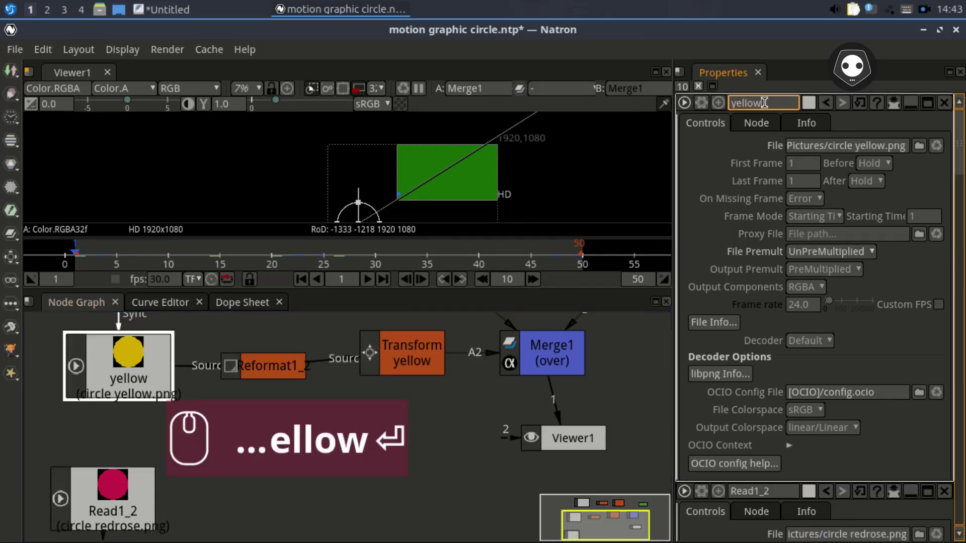
Rename the Read node holding circle redrose.png as redrose.
{"action": "left_click", "coordinate": [99, 512]}
{"action": "left_click", "coordinate": [764, 103]}
{"action": "key", "text": "ctrl+a"}
{"action": "type", "text": "redrose"}
{"action": "key", "text": "Return"}
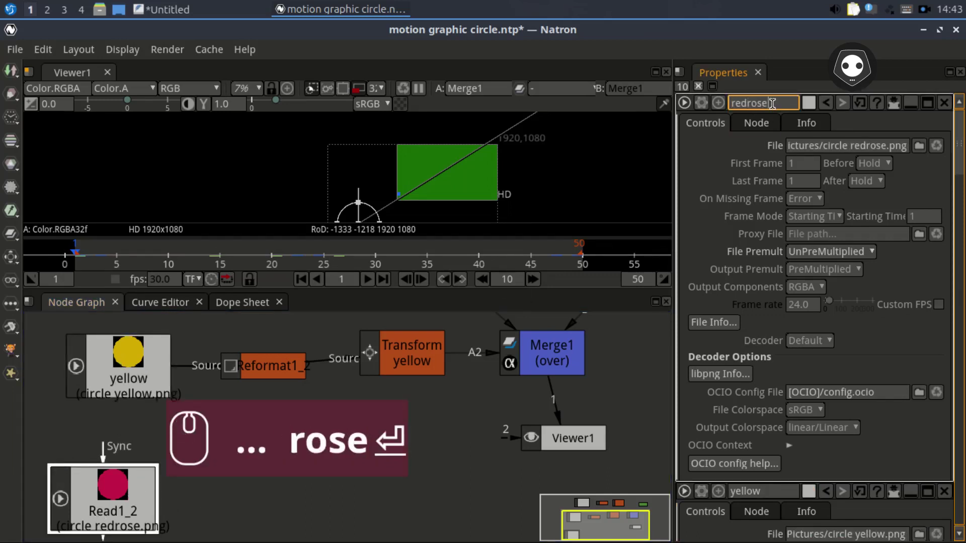
Duplicate Reformat1_2 and Transform yellow, feed redrose through the copies into Merge1's A3 input, and save the project.
{"action": "left_click", "coordinate": [270, 367]}
{"action": "left_click", "coordinate": [403, 365], "text": "shift"}
{"action": "key", "text": "ctrl+c"}
{"action": "key", "text": "ctrl+v"}
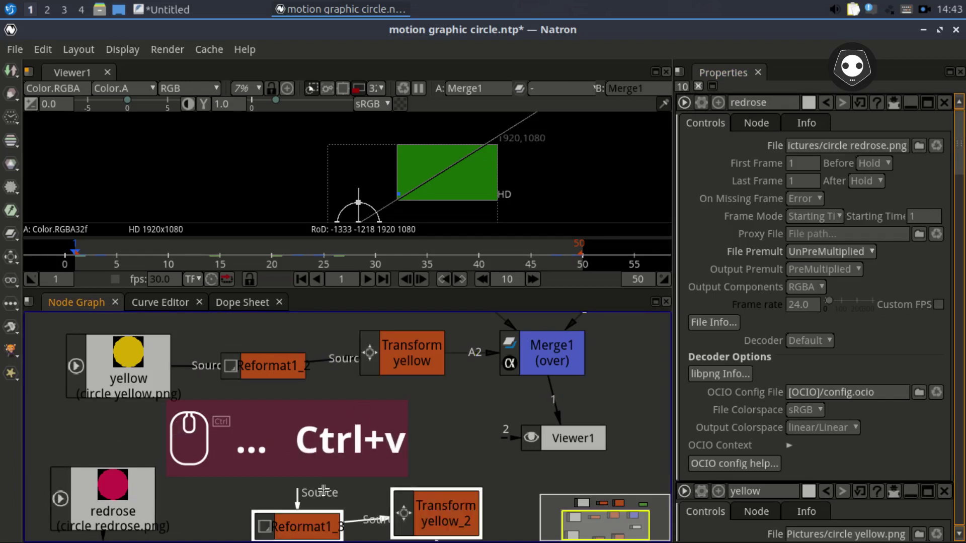
{"action": "left_click_drag", "start_coordinate": [288, 523], "coordinate": [150, 511]}
{"action": "left_click_drag", "start_coordinate": [293, 492], "coordinate": [348, 495]}
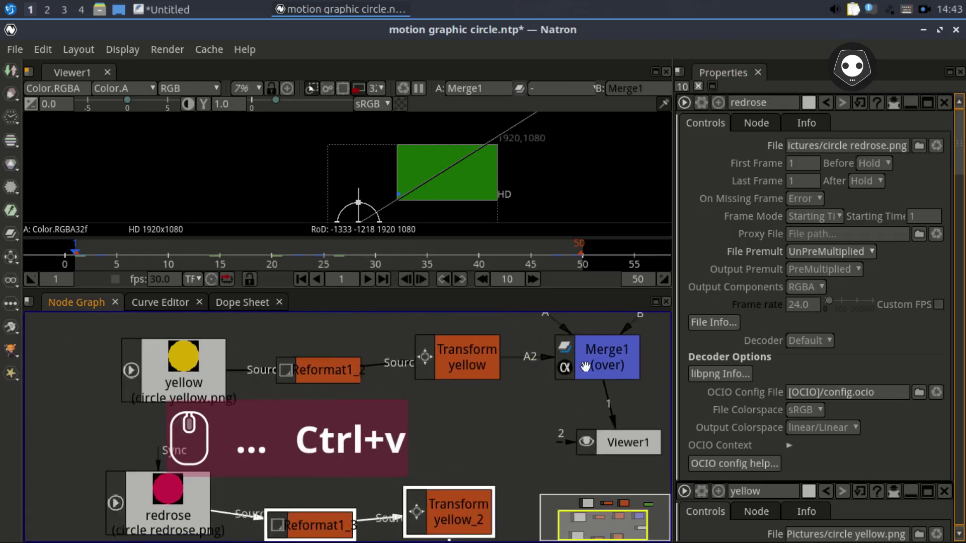
{"action": "left_click_drag", "start_coordinate": [582, 367], "coordinate": [448, 511]}
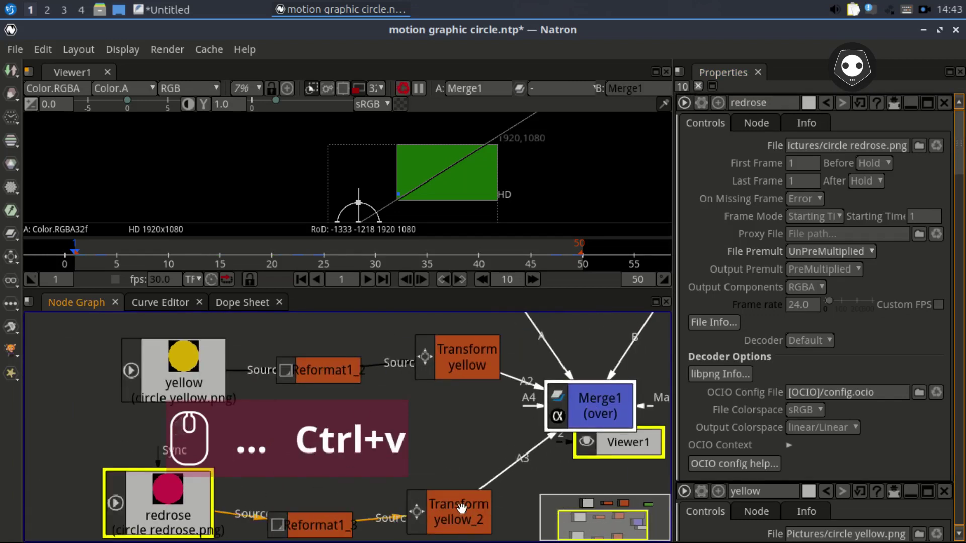
{"action": "key", "text": "ctrl+s"}
Look for the new transform's keyframes in the dope sheet, collapsing the Transform yellow rows.
{"action": "left_click", "coordinate": [242, 302]}
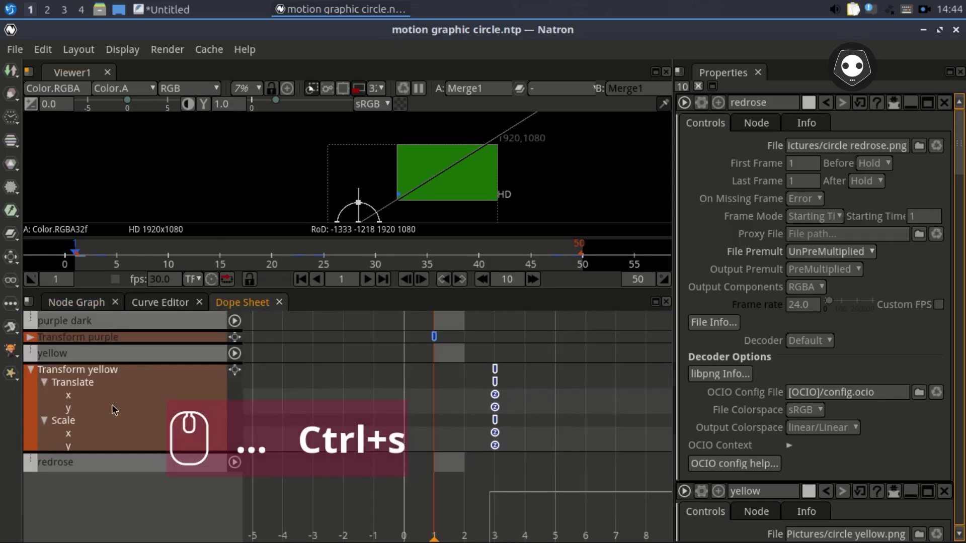
{"action": "left_click", "coordinate": [31, 370]}
{"action": "scroll", "coordinate": [186, 350], "scroll_direction": "up", "scroll_amount": 1}
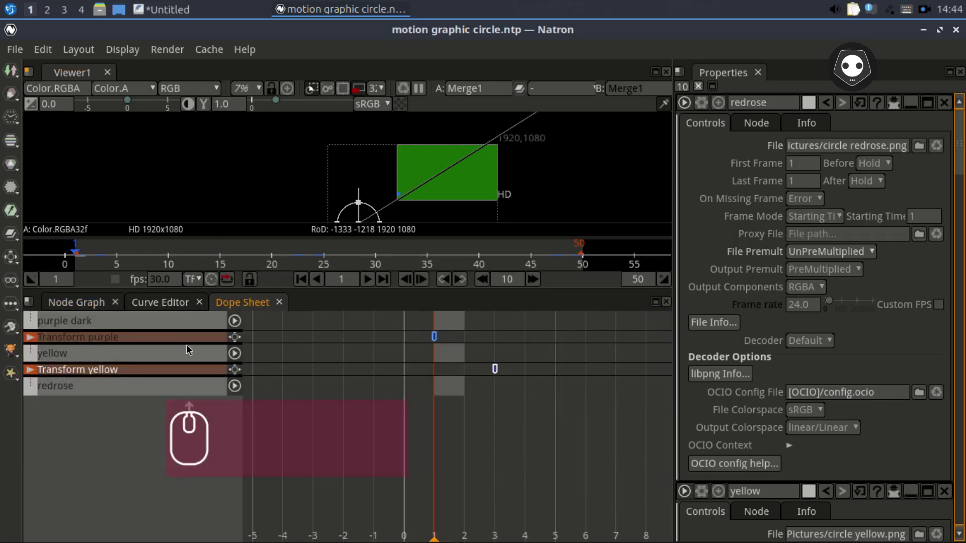
{"action": "key", "text": "space"}
{"action": "key", "text": "space"}
{"action": "left_click", "coordinate": [133, 442]}
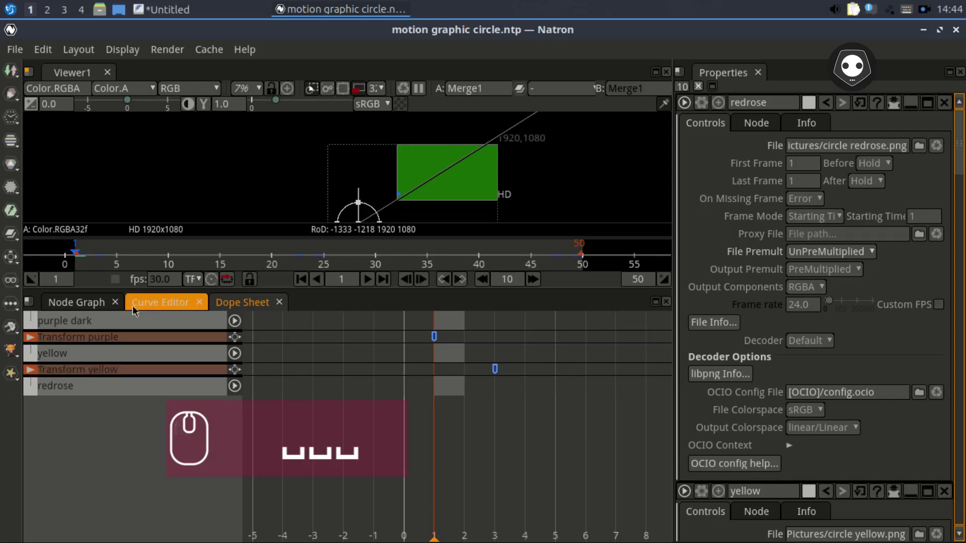
Enlarge the dope sheet, expand the Transform purple and Transform yellow rows, and check the redrose entry.
{"action": "left_click", "coordinate": [77, 303]}
{"action": "left_click", "coordinate": [430, 424]}
{"action": "key", "text": "space"}
{"action": "key", "text": "space"}
{"action": "key", "text": "space"}
{"action": "left_click", "coordinate": [232, 78]}
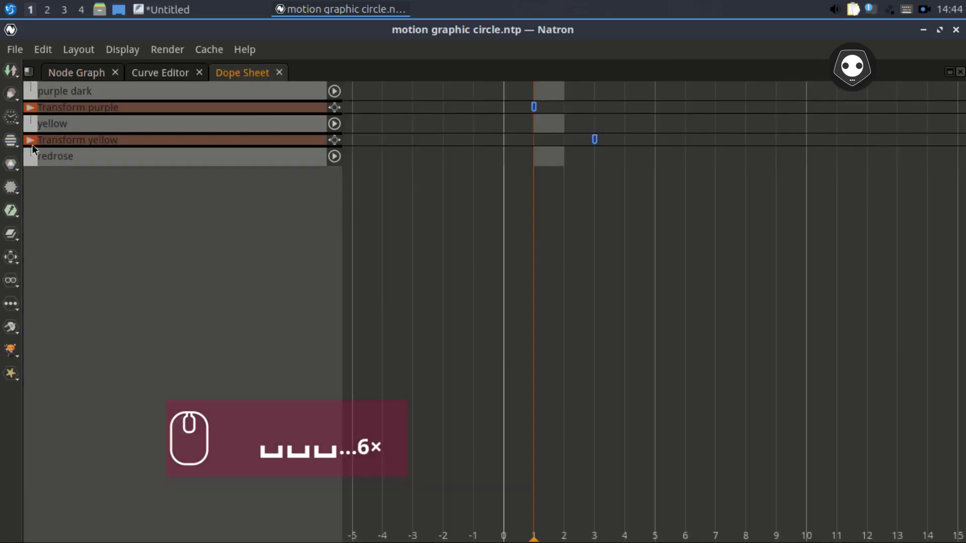
{"action": "left_click", "coordinate": [31, 141]}
{"action": "left_click", "coordinate": [31, 107]}
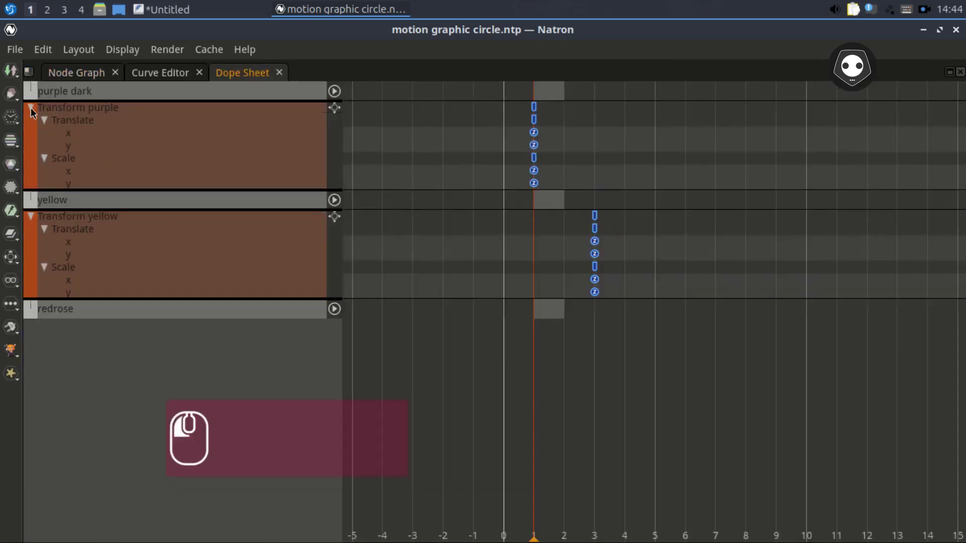
{"action": "left_click", "coordinate": [42, 311]}
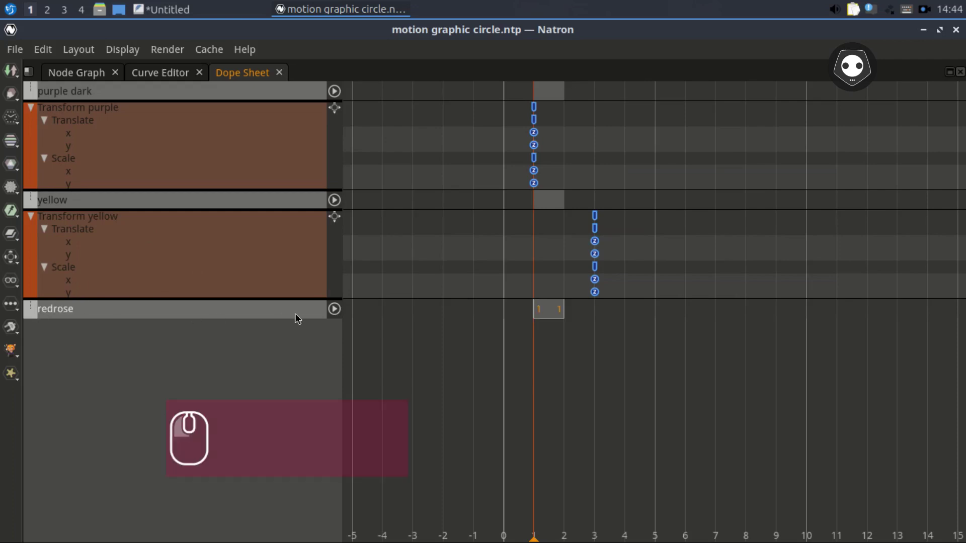
Save the project and tidy the node graph, spacing out Transform yellow_2, Merge1, Viewer1 and Solid1 so the connections read clearly.
{"action": "left_click", "coordinate": [76, 73]}
{"action": "left_click", "coordinate": [428, 307]}
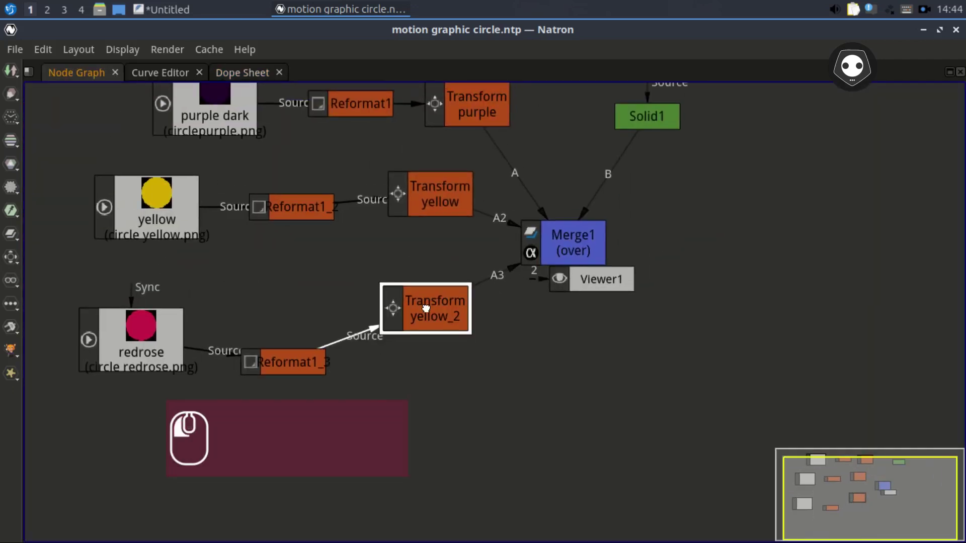
{"action": "left_click", "coordinate": [286, 340]}
{"action": "key", "text": "ctrl+s"}
{"action": "left_click_drag", "start_coordinate": [456, 369], "coordinate": [457, 401]}
{"action": "left_click_drag", "start_coordinate": [394, 338], "coordinate": [380, 335]}
{"action": "left_click_drag", "start_coordinate": [616, 318], "coordinate": [625, 412]}
{"action": "left_click_drag", "start_coordinate": [566, 282], "coordinate": [603, 294]}
{"action": "mouse_move", "coordinate": [607, 395]}
{"action": "left_mouse_down"}
{"action": "mouse_move", "coordinate": [607, 387]}
{"action": "mouse_move", "coordinate": [609, 398]}
{"action": "left_mouse_up"}
{"action": "left_click_drag", "start_coordinate": [611, 290], "coordinate": [611, 294]}
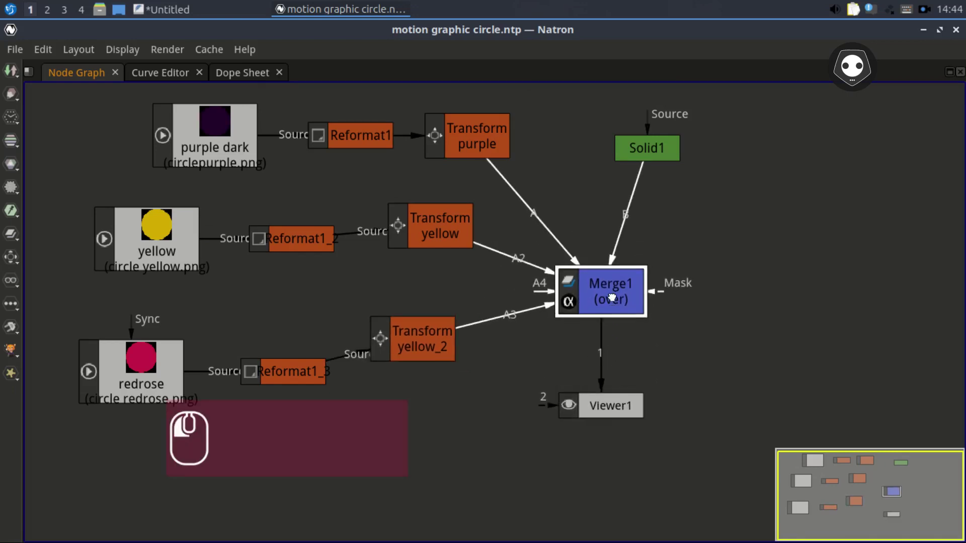
{"action": "left_click_drag", "start_coordinate": [639, 148], "coordinate": [640, 153]}
Select the redrose node and check its dope sheet entry, collapsing the Transform purple and Transform yellow rows.
{"action": "left_click", "coordinate": [138, 382]}
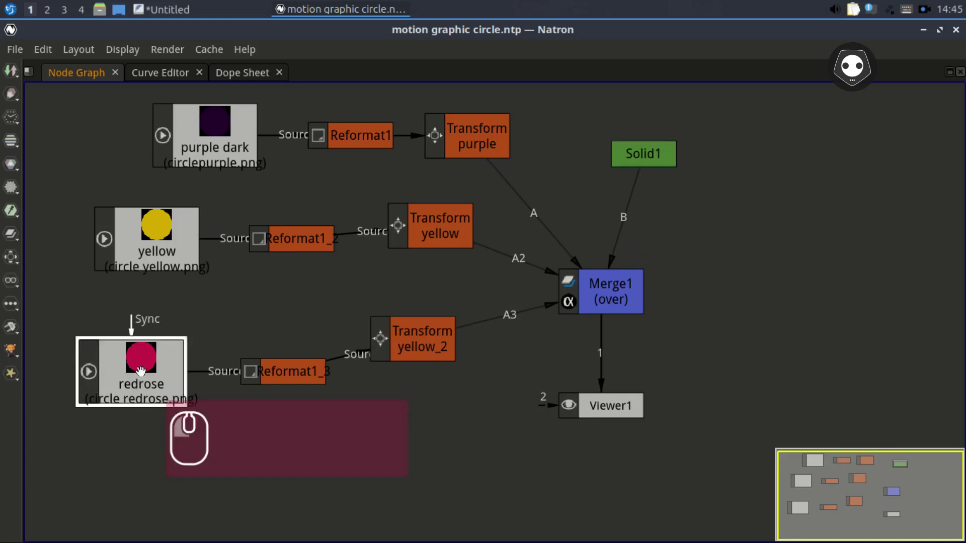
{"action": "key", "text": "ctrl+Tab"}
{"action": "left_click", "coordinate": [31, 107]}
{"action": "left_click", "coordinate": [31, 139]}
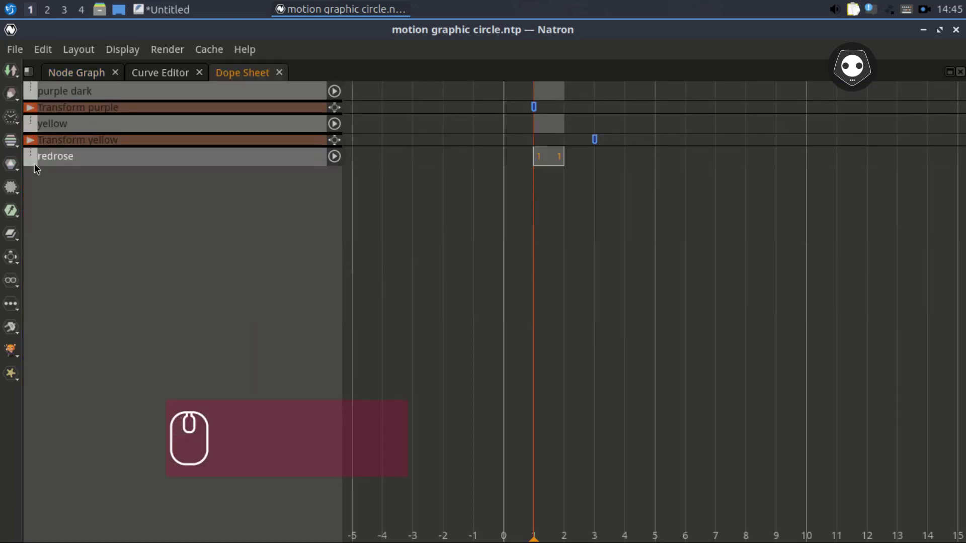
Try to dock the Node Graph back into the same pane as the Curve Editor and Dope Sheet.
{"action": "left_click", "coordinate": [74, 76]}
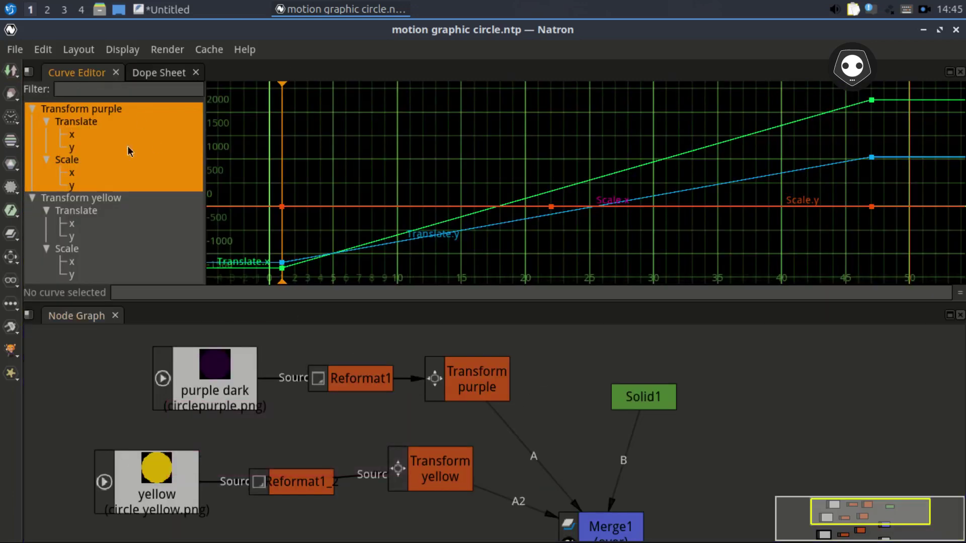
{"action": "left_click", "coordinate": [144, 75]}
{"action": "left_click", "coordinate": [76, 74]}
{"action": "left_click", "coordinate": [30, 73]}
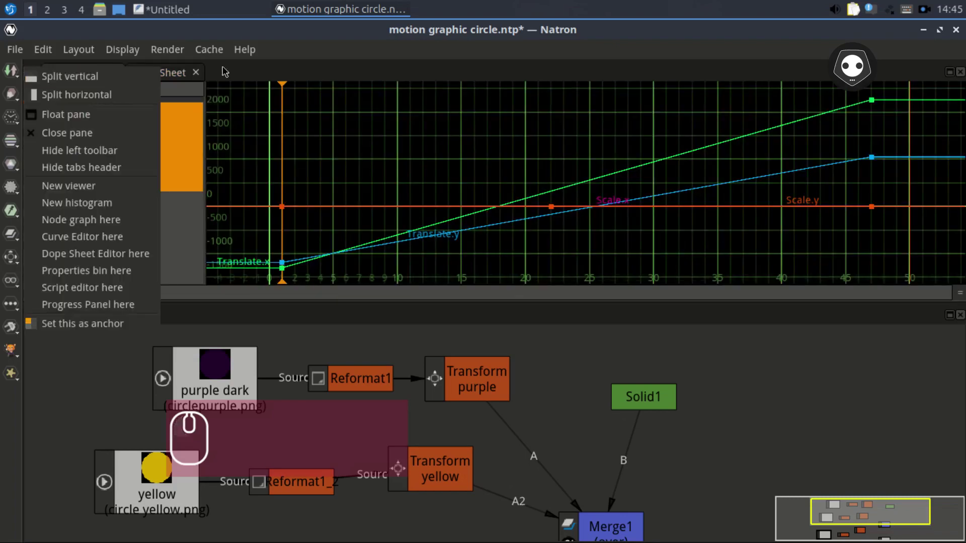
{"action": "left_click", "coordinate": [224, 72]}
{"action": "key", "text": "space"}
{"action": "key", "text": "space"}
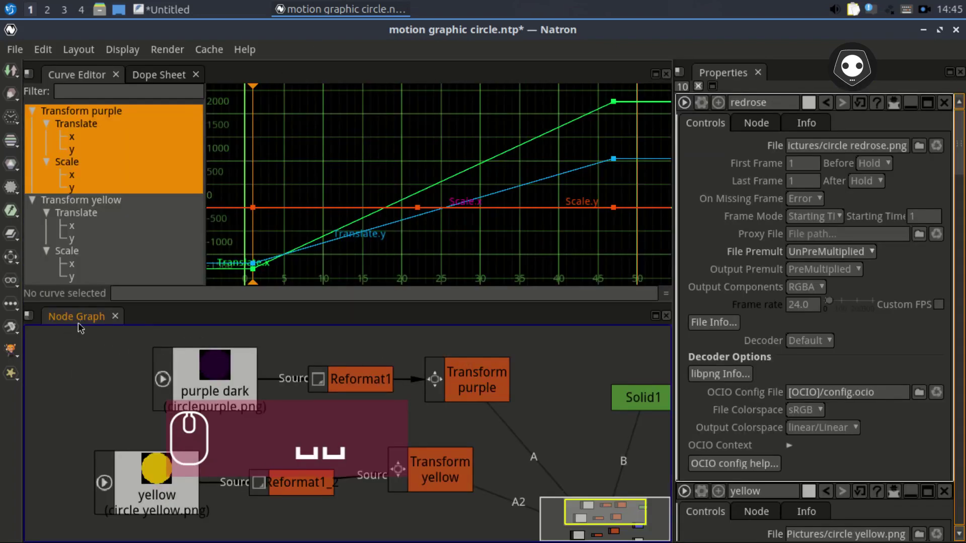
{"action": "left_click_drag", "start_coordinate": [78, 320], "coordinate": [72, 312]}
{"action": "left_click_drag", "start_coordinate": [80, 74], "coordinate": [95, 94]}
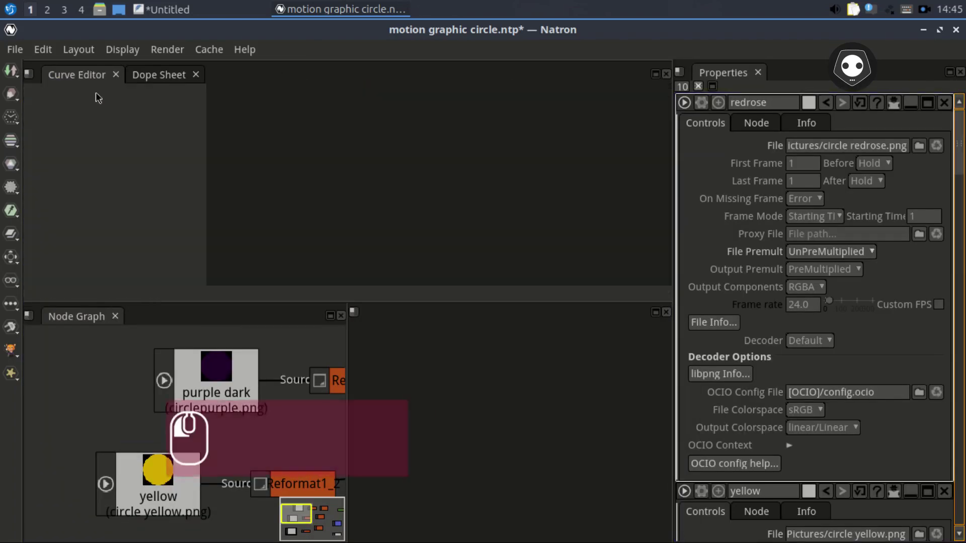
Relaunch Natron, open the project motion graphic circle.ntp, and narrow the Properties pane.
{"action": "left_click", "coordinate": [16, 15]}
{"action": "type", "text": "natron"}
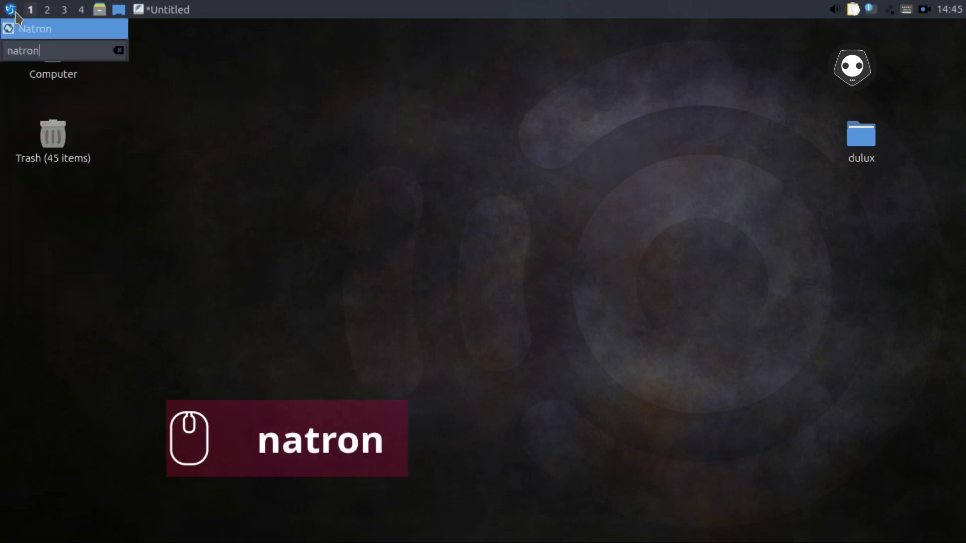
{"action": "key", "text": "Return"}
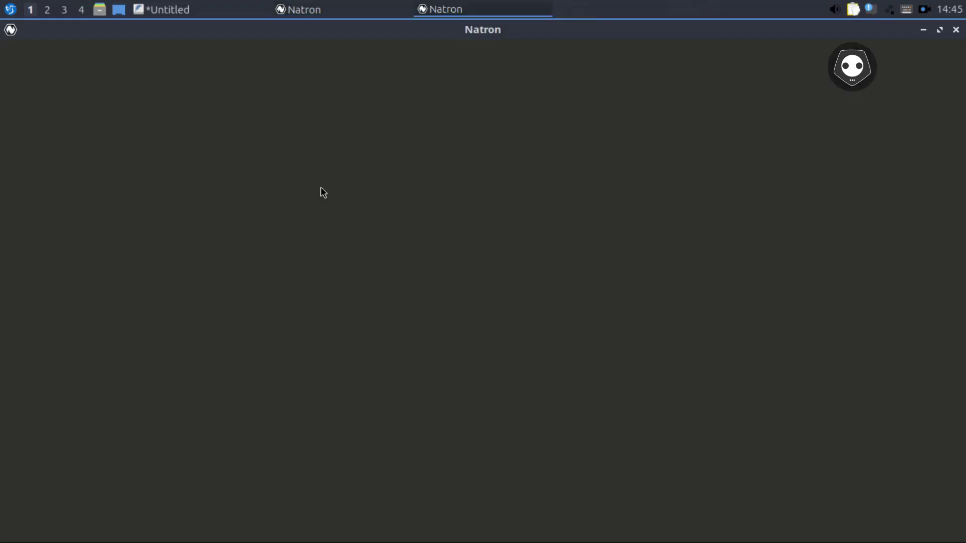
{"action": "key", "text": "ctrl+o"}
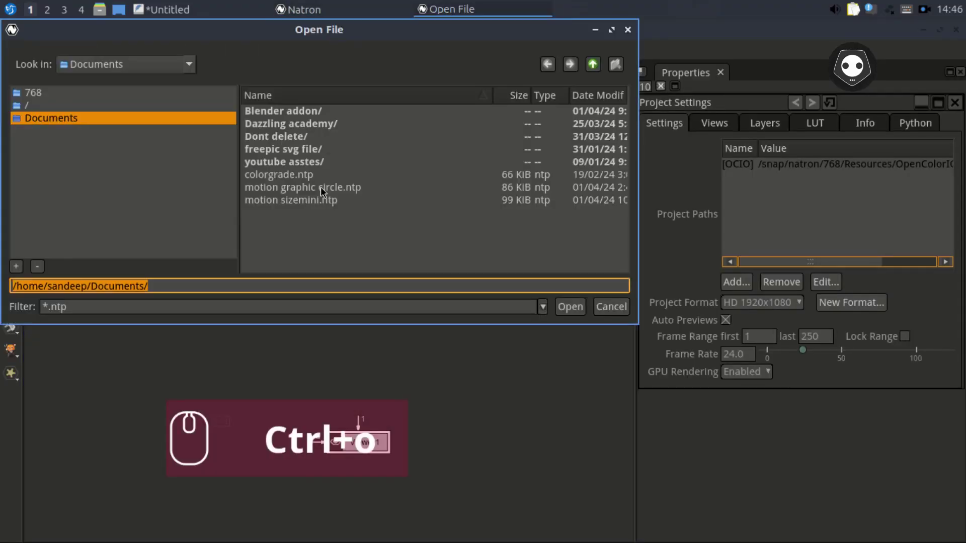
{"action": "double_click", "coordinate": [284, 188]}
{"action": "left_click", "coordinate": [463, 316]}
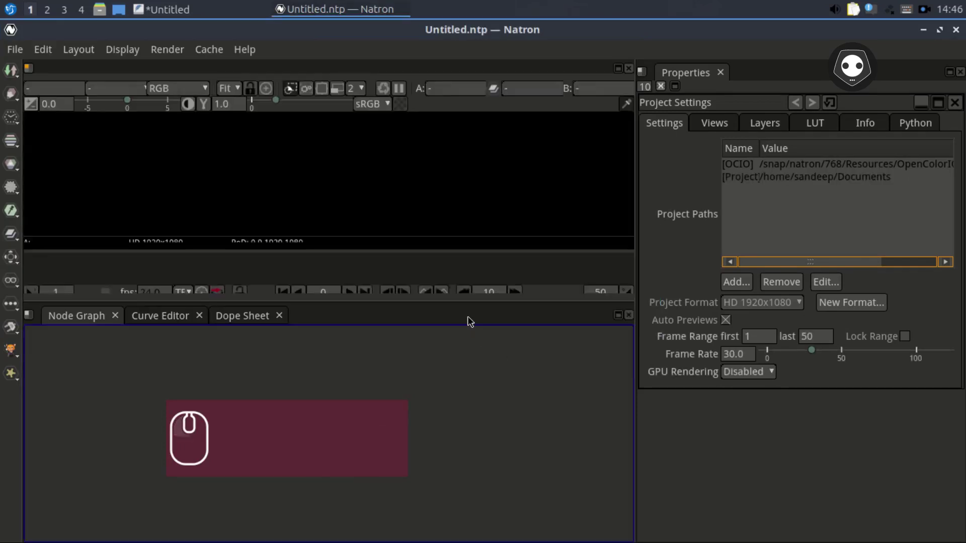
{"action": "left_click_drag", "start_coordinate": [636, 342], "coordinate": [709, 342]}
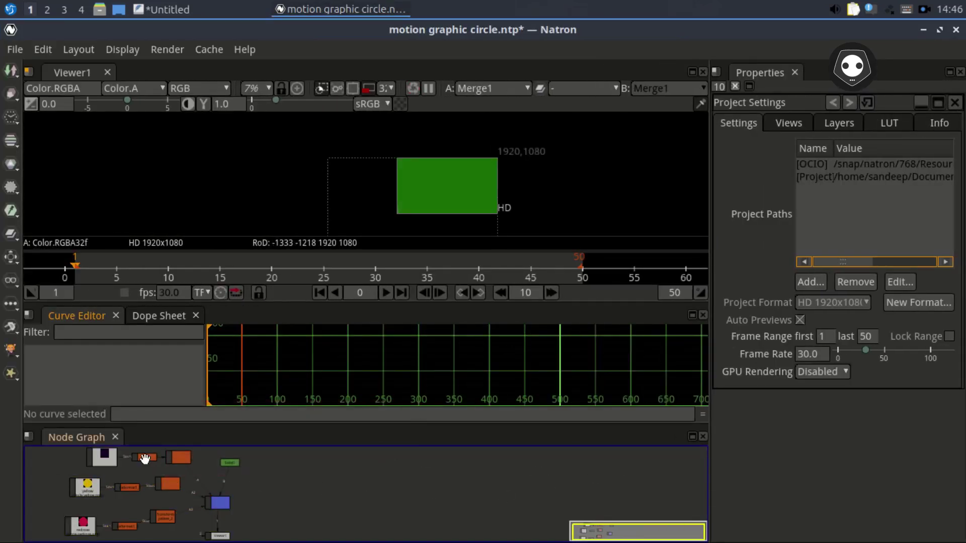
Examine the Curve Editor and Dope Sheet in the reopened project, ending on the Dope Sheet.
{"action": "left_click", "coordinate": [155, 324]}
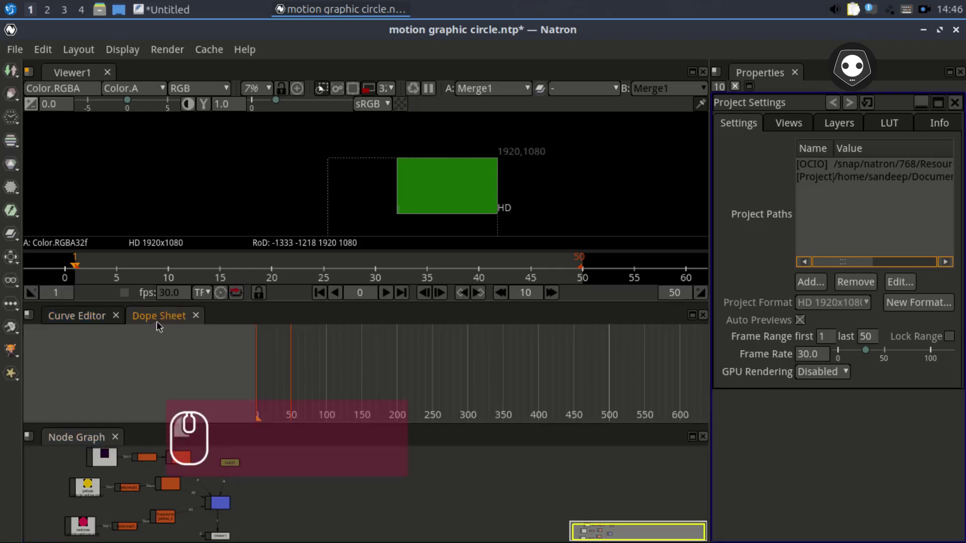
{"action": "left_click", "coordinate": [78, 319]}
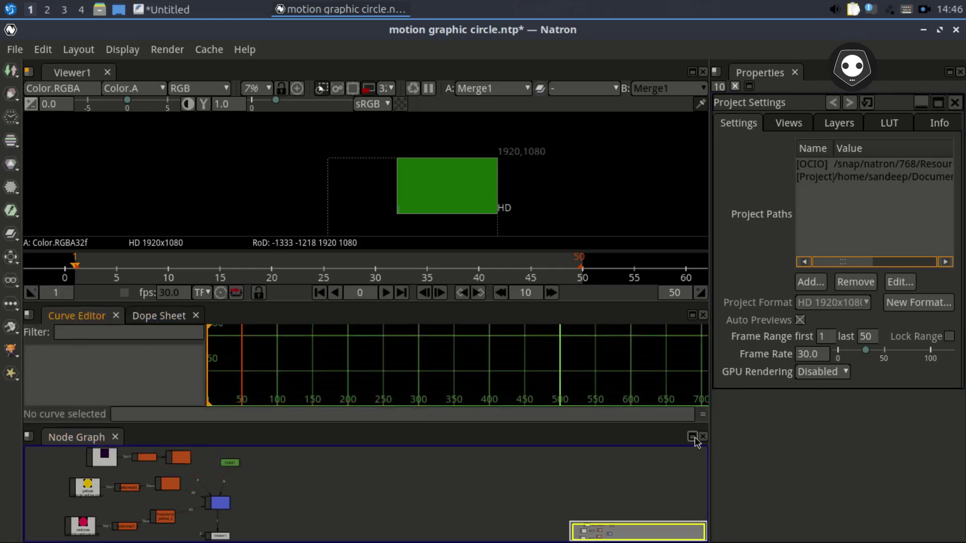
{"action": "left_click", "coordinate": [91, 445]}
{"action": "left_click", "coordinate": [128, 397]}
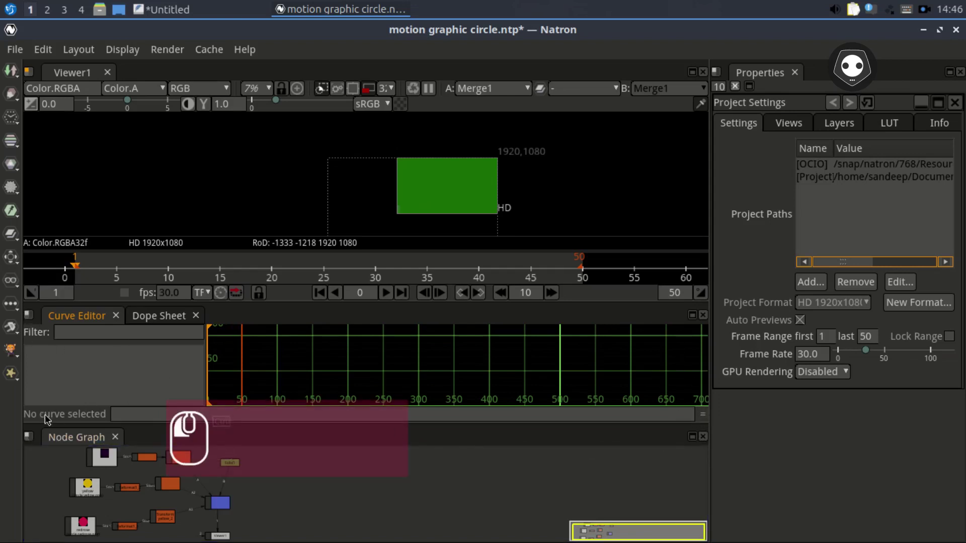
{"action": "left_click", "coordinate": [159, 316]}
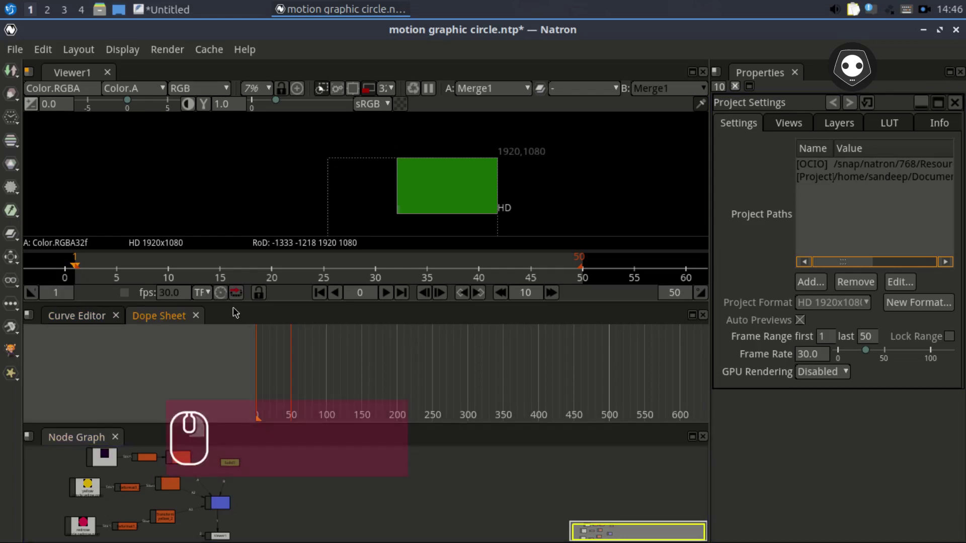
Dock the Node Graph in the same pane as the Curve Editor and Dope Sheet, and enlarge the viewer area.
{"action": "left_click_drag", "start_coordinate": [276, 302], "coordinate": [309, 349]}
{"action": "left_click", "coordinate": [704, 344]}
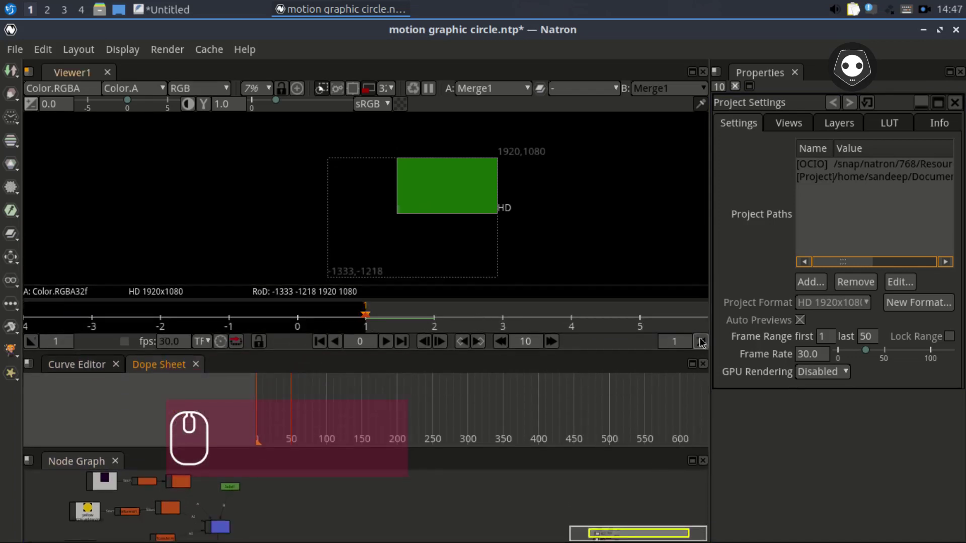
{"action": "left_click", "coordinate": [692, 461]}
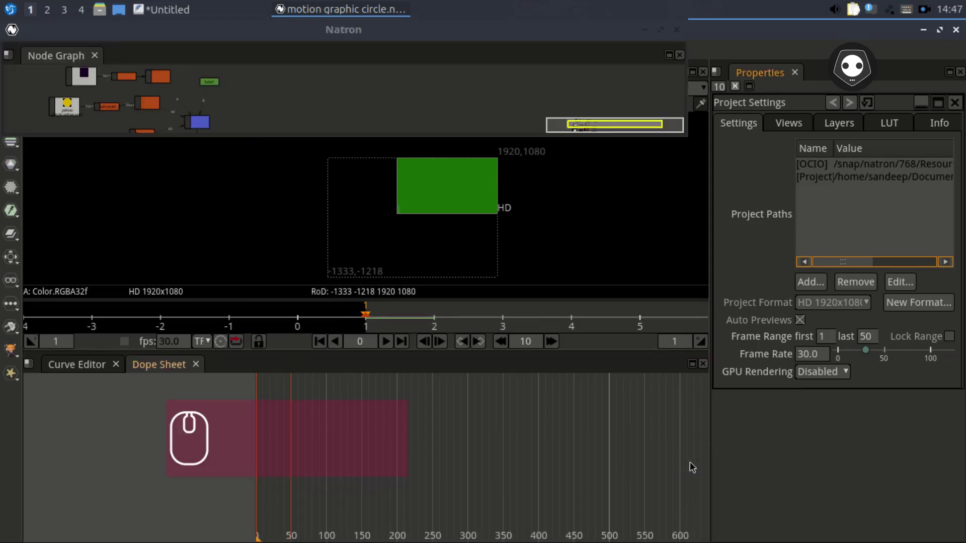
{"action": "scroll", "coordinate": [358, 423], "scroll_direction": "down", "scroll_amount": 3}
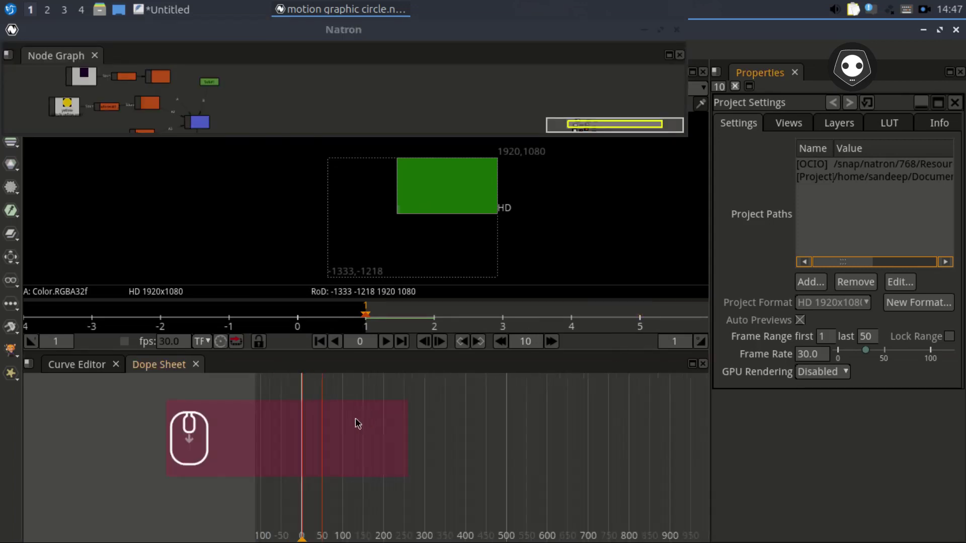
{"action": "left_click", "coordinate": [30, 366]}
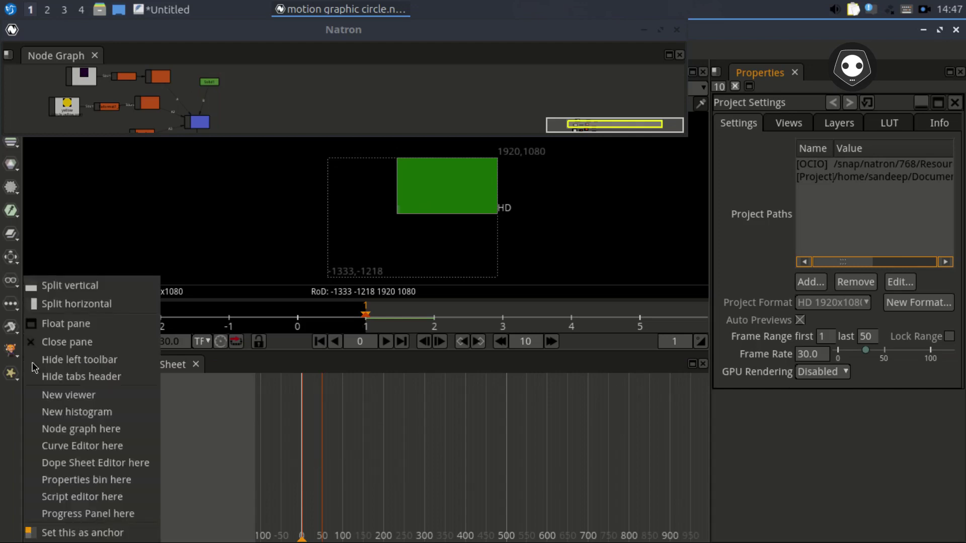
{"action": "left_click", "coordinate": [78, 429]}
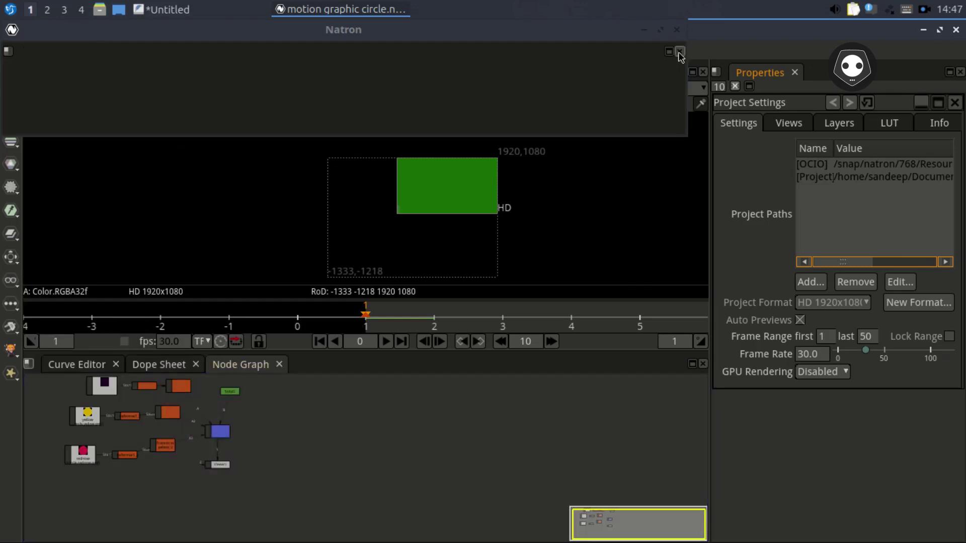
{"action": "left_click", "coordinate": [679, 54]}
{"action": "left_click_drag", "start_coordinate": [580, 352], "coordinate": [580, 395]}
{"action": "scroll", "coordinate": [193, 509], "scroll_direction": "up", "scroll_amount": 1}
{"action": "left_click_drag", "start_coordinate": [194, 509], "coordinate": [323, 512]}
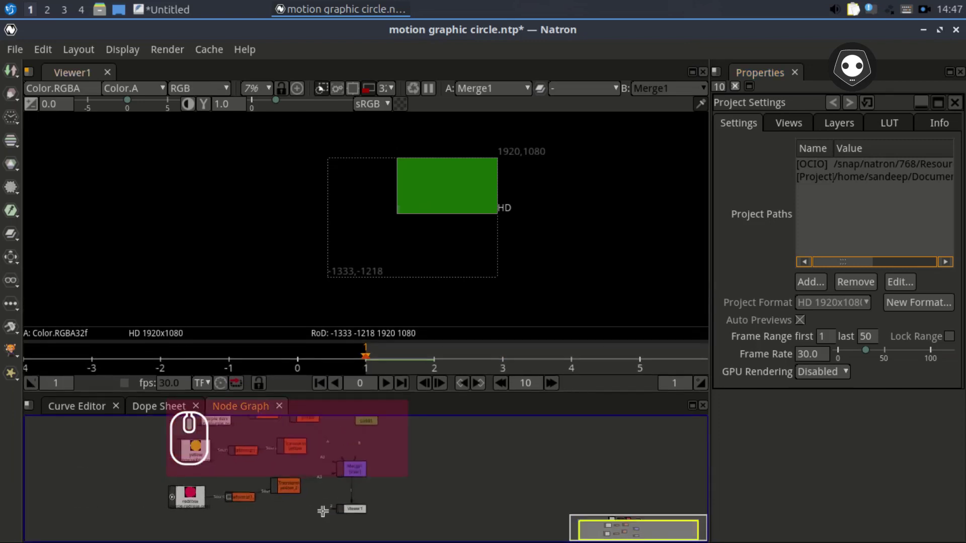
Try moving the Node Graph into its own pane below, and redock it beside the Dope Sheet.
{"action": "scroll", "coordinate": [322, 512], "scroll_direction": "up", "scroll_amount": 5}
{"action": "left_click_drag", "start_coordinate": [228, 408], "coordinate": [281, 429]}
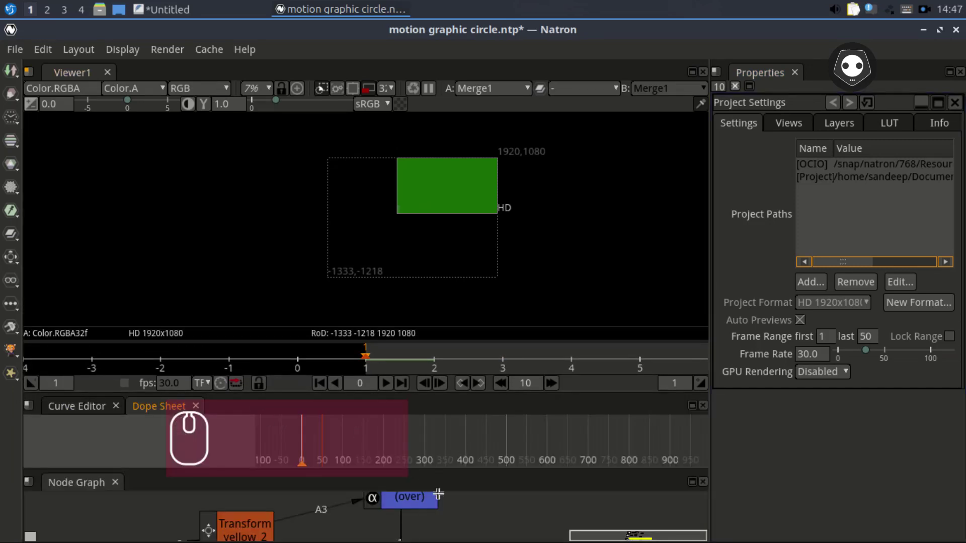
{"action": "left_click", "coordinate": [115, 481]}
{"action": "left_click", "coordinate": [703, 479]}
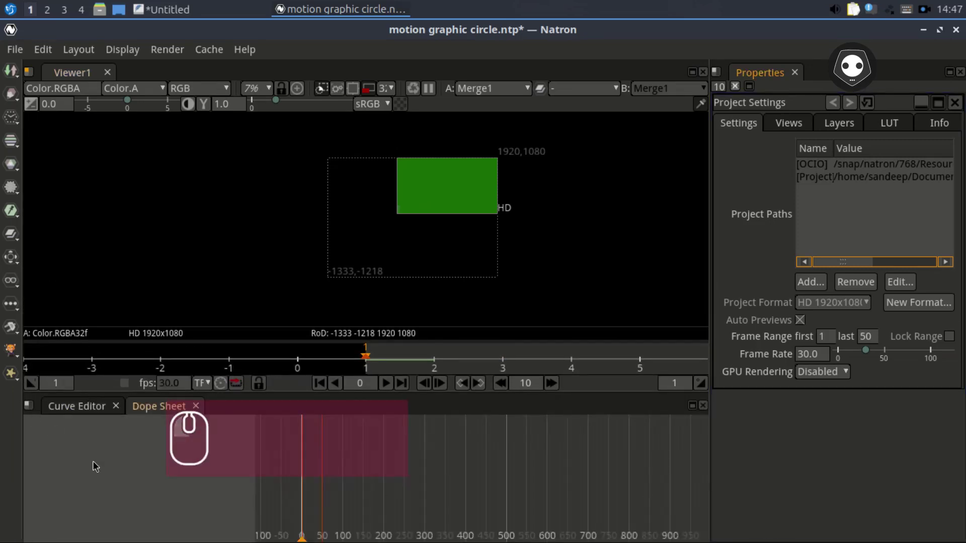
{"action": "left_click", "coordinate": [29, 408]}
{"action": "left_click", "coordinate": [101, 427]}
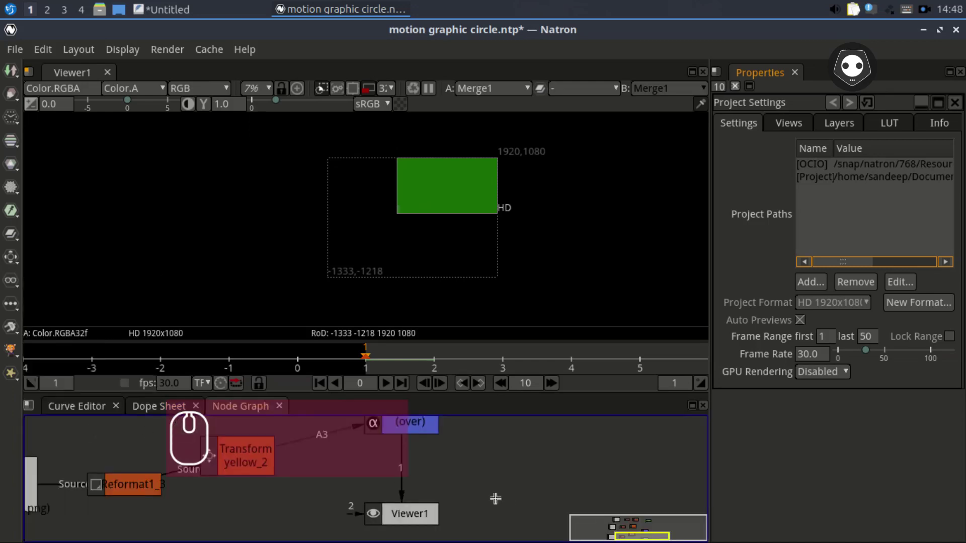
Show the properties of the Transform yellow_2 node in the Node Graph and widen the Properties pane.
{"action": "left_click", "coordinate": [150, 408]}
{"action": "left_click", "coordinate": [238, 407]}
{"action": "left_click_drag", "start_coordinate": [187, 509], "coordinate": [240, 531]}
{"action": "double_click", "coordinate": [383, 486]}
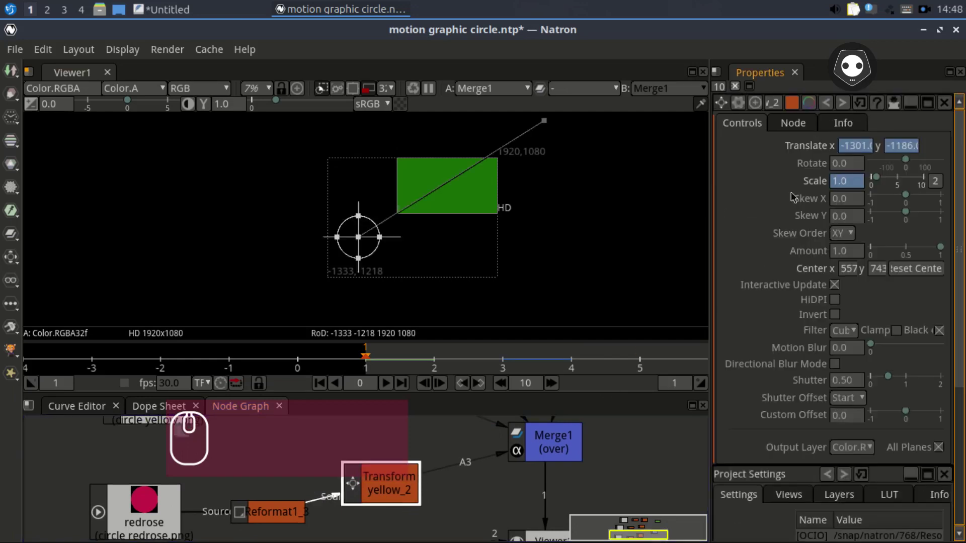
{"action": "double_click", "coordinate": [833, 200]}
{"action": "left_click_drag", "start_coordinate": [713, 184], "coordinate": [624, 183]}
Rename the Transform yellow_2 node to "Transform red" and save the project.
{"action": "left_click", "coordinate": [759, 103]}
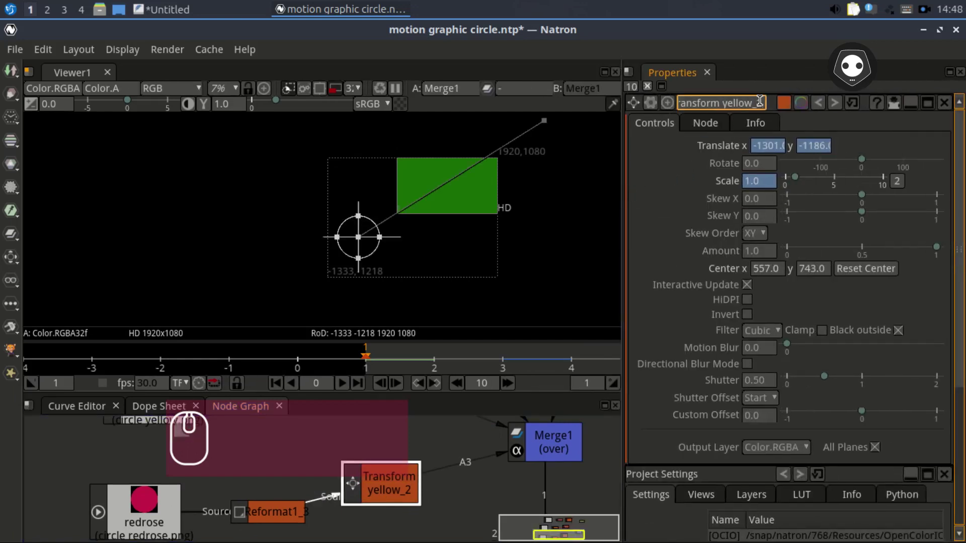
{"action": "key", "text": "BackSpace"}
{"action": "key", "text": "BackSpace"}
{"action": "key", "text": "BackSpace"}
{"action": "key", "text": "BackSpace"}
{"action": "key", "text": "BackSpace"}
{"action": "key", "text": "BackSpace"}
{"action": "key", "text": "BackSpace"}
{"action": "key", "text": "BackSpace"}
{"action": "type", "text": "red"}
{"action": "key", "text": "Return"}
{"action": "left_click", "coordinate": [413, 531]}
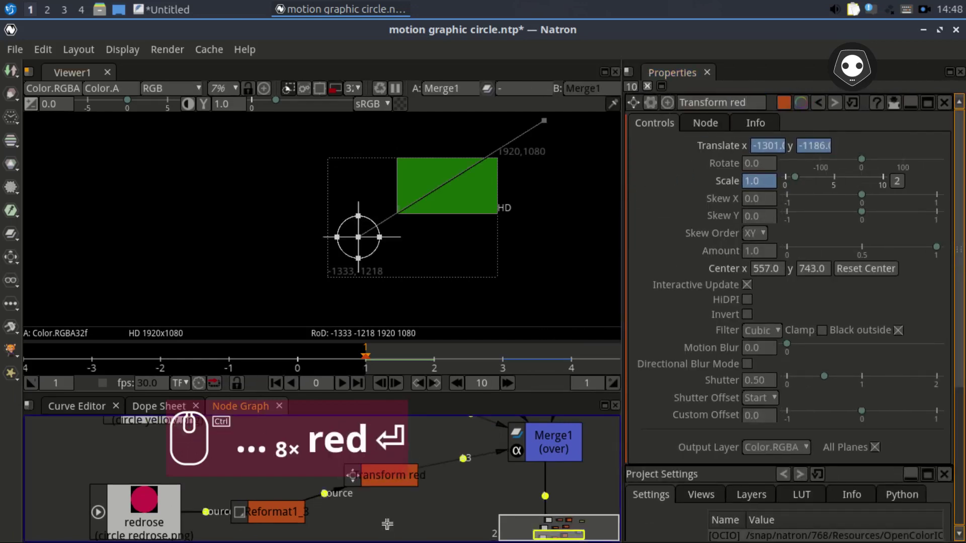
{"action": "key", "text": "ctrl+s"}
Check Transform red's keyframes in the Dope Sheet and maximize the shared pane with the Node Graph showing.
{"action": "left_click_drag", "start_coordinate": [218, 505], "coordinate": [218, 540]}
{"action": "left_click_drag", "start_coordinate": [160, 424], "coordinate": [96, 440]}
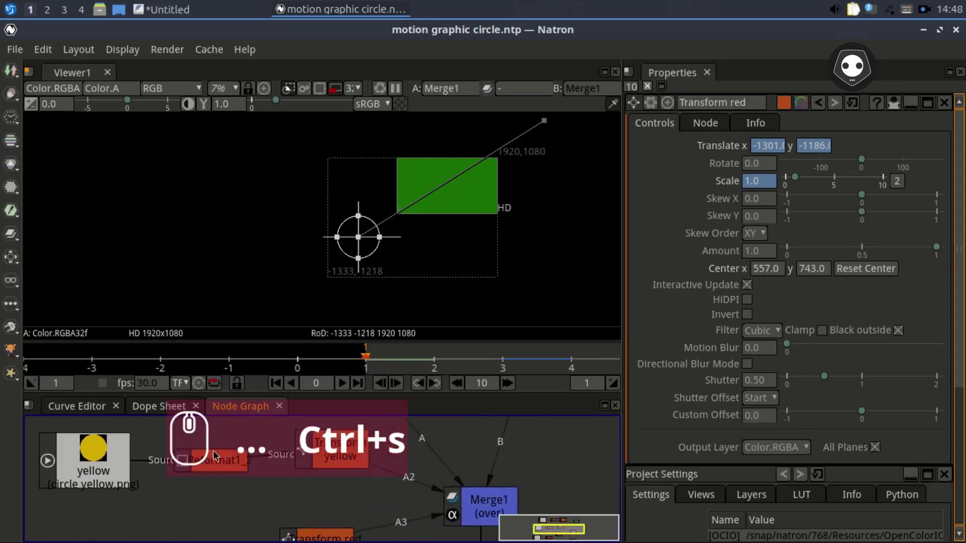
{"action": "left_click", "coordinate": [160, 406]}
{"action": "left_click_drag", "start_coordinate": [441, 475], "coordinate": [458, 434]}
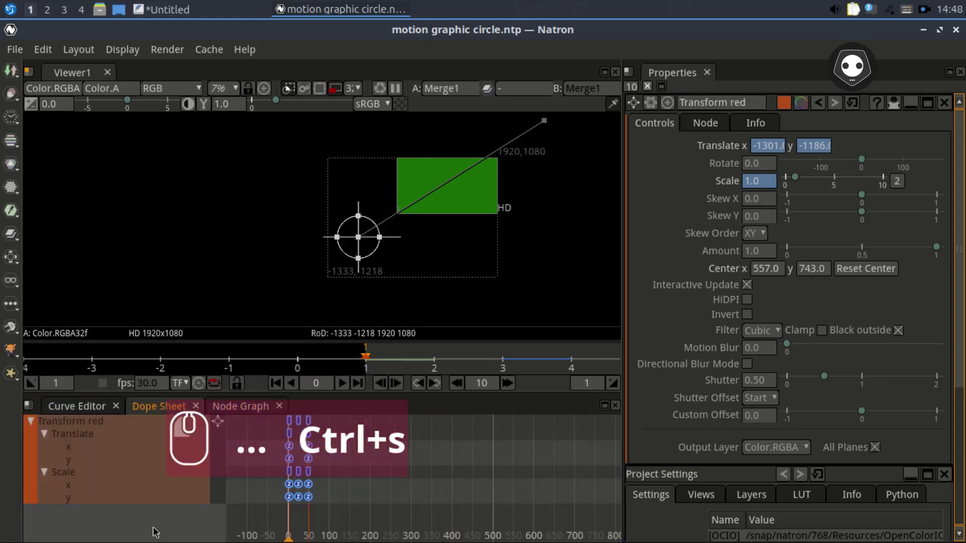
{"action": "key", "text": "space"}
{"action": "left_click", "coordinate": [93, 410]}
{"action": "left_click", "coordinate": [225, 408]}
{"action": "key", "text": "space"}
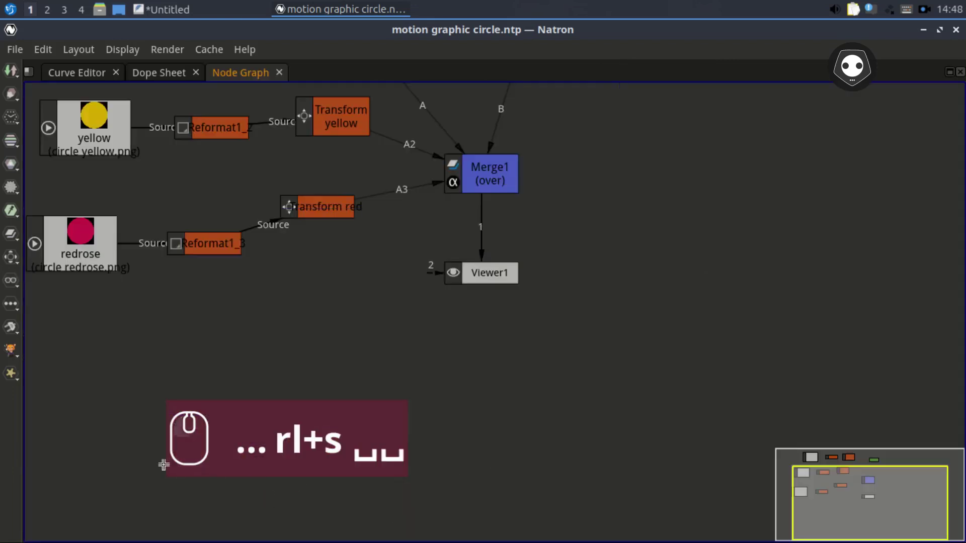
Bring Transform yellow into the Dope Sheet alongside Transform red, with both nodes' Translate and Scale rows expanded.
{"action": "left_click", "coordinate": [160, 73]}
{"action": "left_click", "coordinate": [32, 89]}
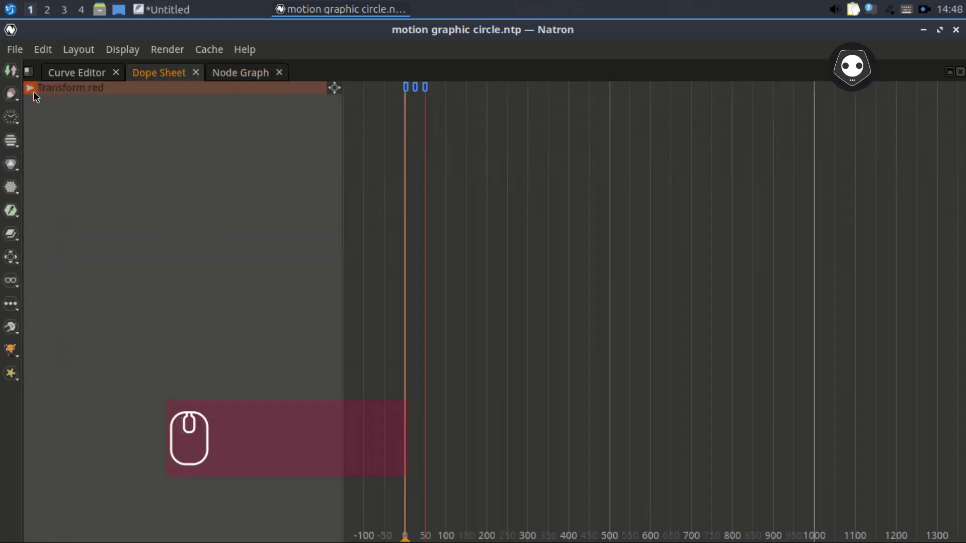
{"action": "left_click", "coordinate": [233, 73]}
{"action": "left_click_drag", "start_coordinate": [313, 243], "coordinate": [393, 325]}
{"action": "left_click", "coordinate": [399, 225]}
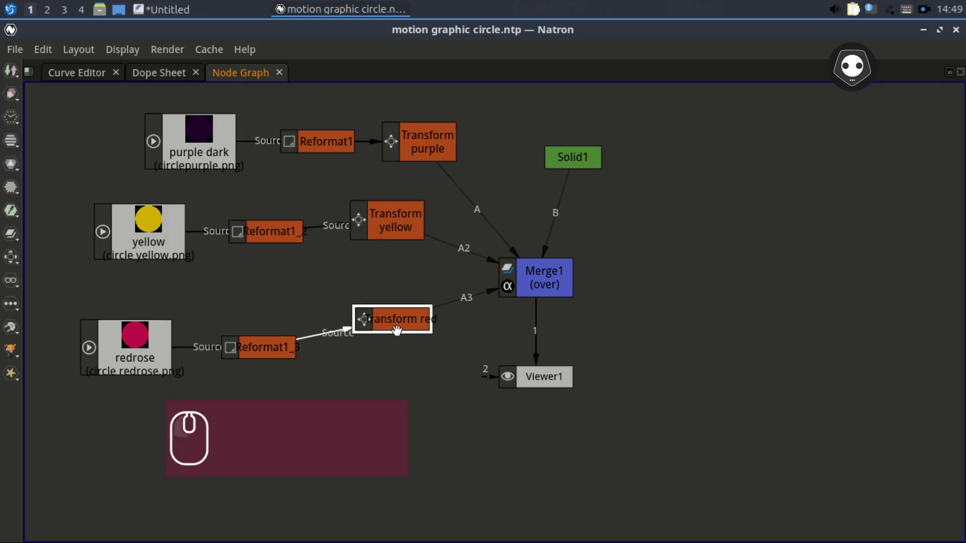
{"action": "left_click", "coordinate": [386, 226], "text": "ctrl"}
{"action": "left_click", "coordinate": [429, 148], "text": "ctrl"}
{"action": "left_click", "coordinate": [160, 75]}
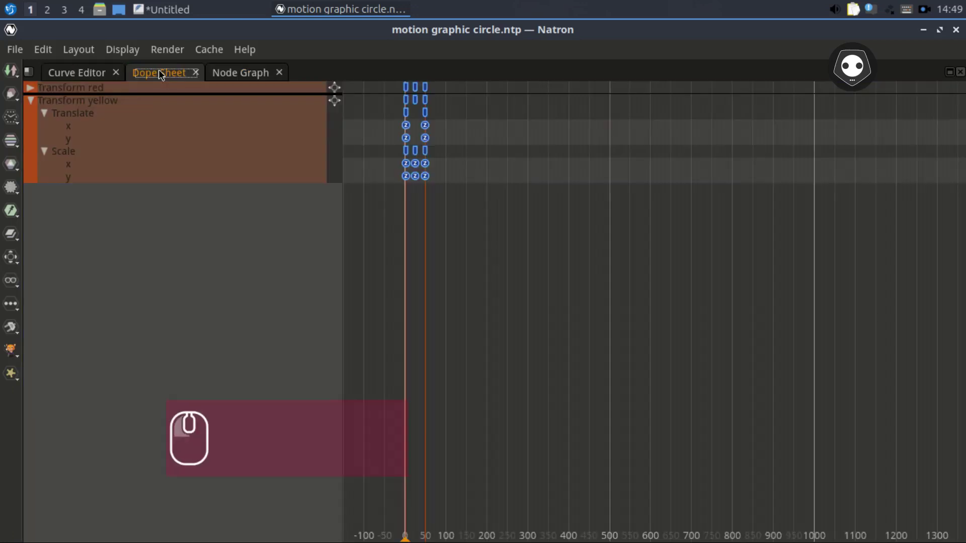
{"action": "left_click", "coordinate": [29, 88]}
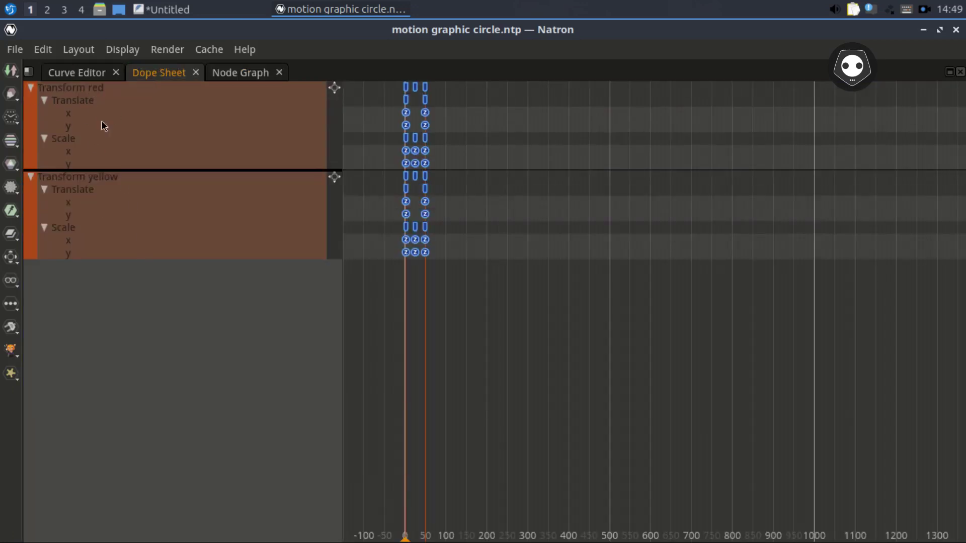
Examine the keyframe timing of Transform red and Transform yellow in the Dope Sheet.
{"action": "left_click", "coordinate": [211, 72]}
{"action": "left_click", "coordinate": [388, 221]}
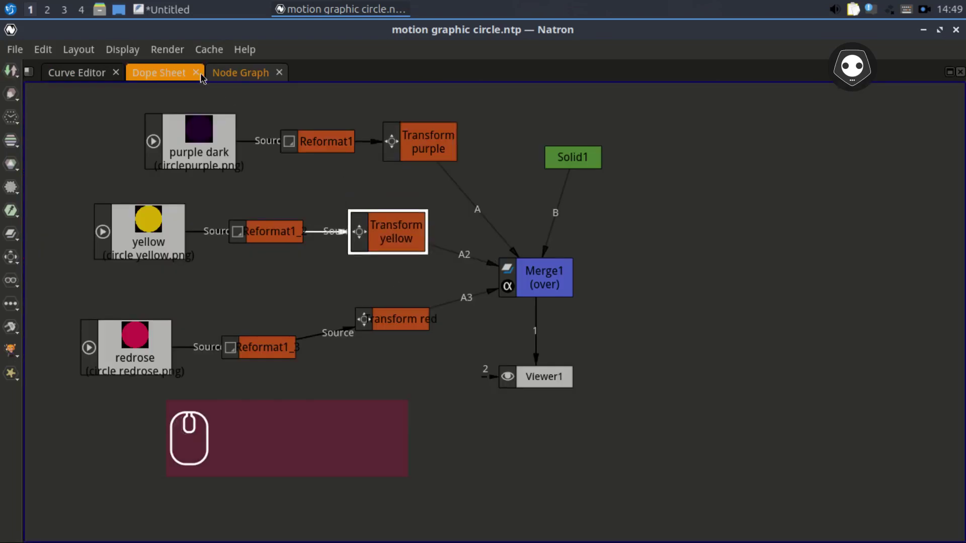
{"action": "left_click", "coordinate": [162, 75]}
{"action": "left_click", "coordinate": [240, 72]}
{"action": "left_click", "coordinate": [164, 80]}
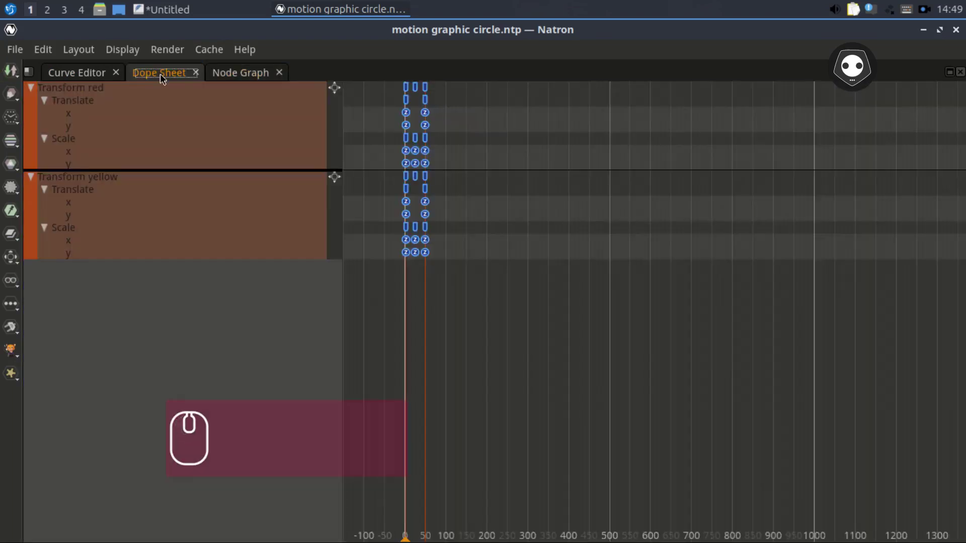
{"action": "scroll", "coordinate": [599, 329], "scroll_direction": "up", "scroll_amount": 5}
{"action": "scroll", "coordinate": [601, 237], "scroll_direction": "up", "scroll_amount": 5}
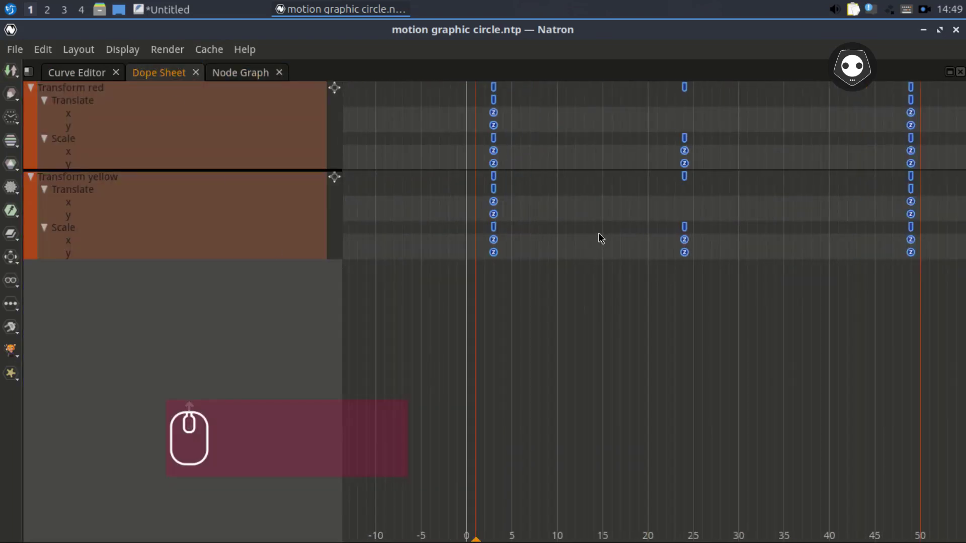
{"action": "scroll", "coordinate": [595, 204], "scroll_direction": "down", "scroll_amount": 2}
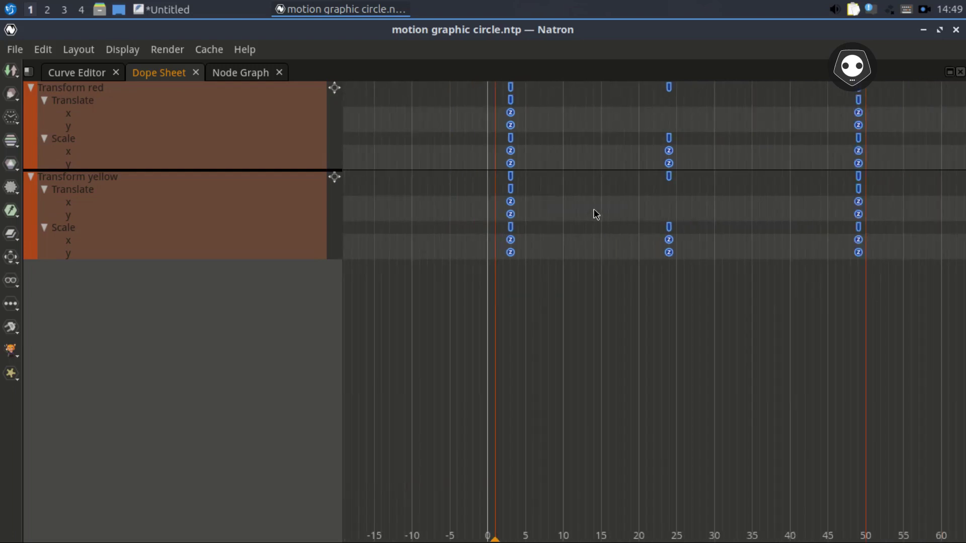
Shift all of Transform red's Translate and Scale keyframes one frame later, starting at frame 4, and save the project.
{"action": "left_click", "coordinate": [71, 103]}
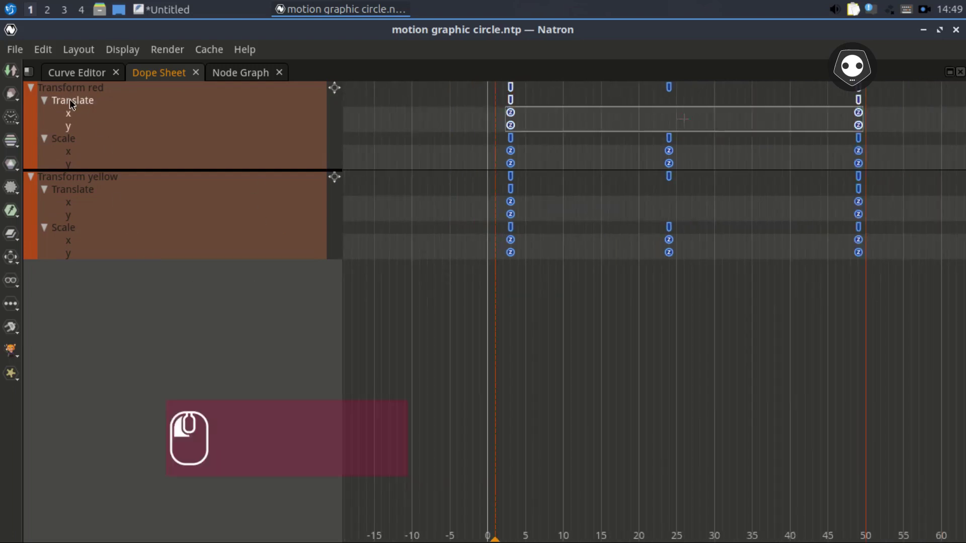
{"action": "left_click", "coordinate": [71, 141], "text": "ctrl"}
{"action": "scroll", "coordinate": [510, 119], "scroll_direction": "up", "scroll_amount": 2}
{"action": "left_click_drag", "start_coordinate": [566, 149], "coordinate": [417, 165]}
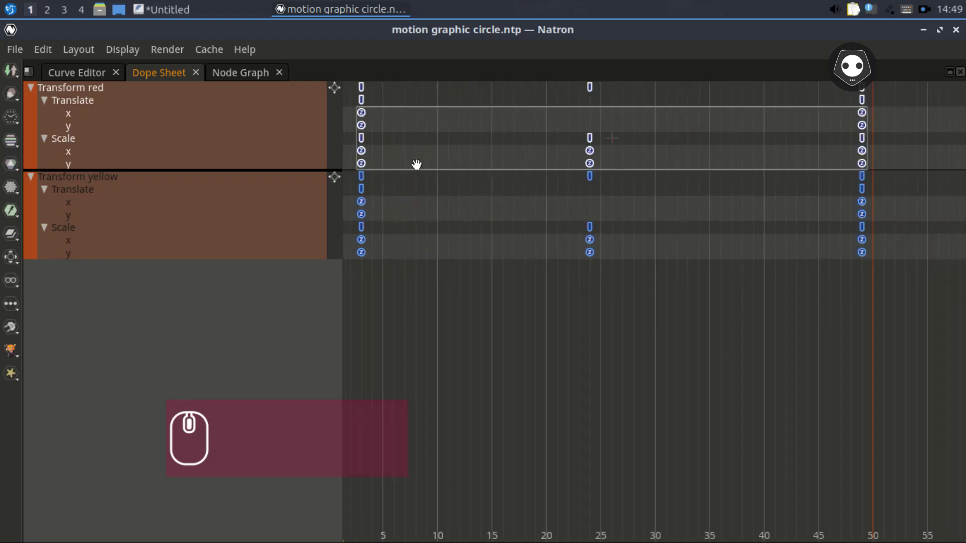
{"action": "left_click_drag", "start_coordinate": [362, 115], "coordinate": [372, 114]}
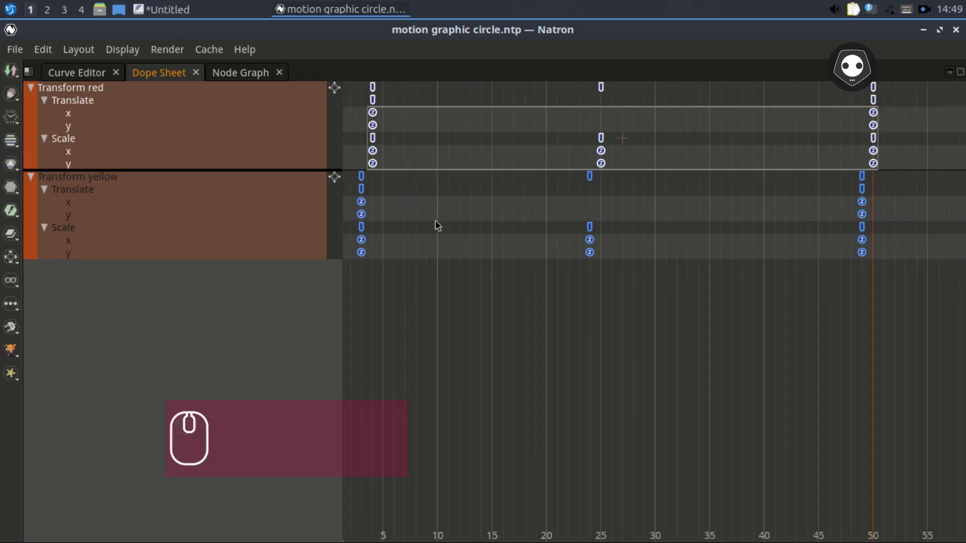
{"action": "left_click", "coordinate": [241, 72]}
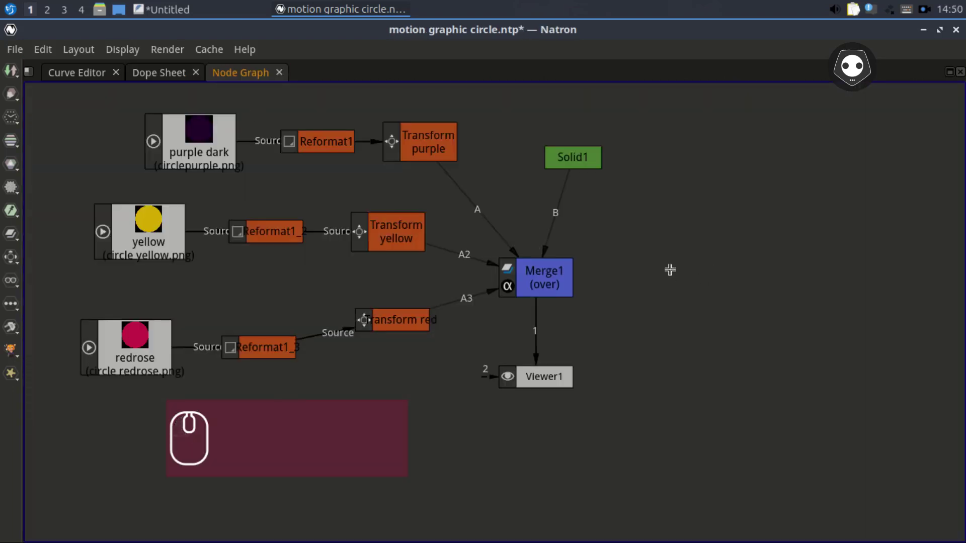
{"action": "key", "text": "ctrl+s"}
Restore the full pane layout and review the circles' staggered motion in the viewer at frames 15, 30 and 40.
{"action": "key", "text": "space"}
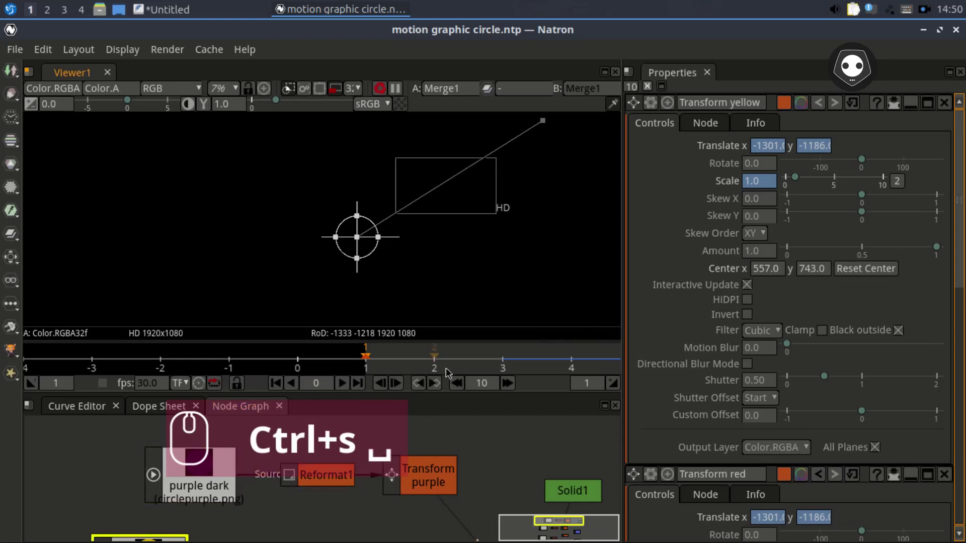
{"action": "scroll", "coordinate": [327, 360], "scroll_direction": "down", "scroll_amount": 5}
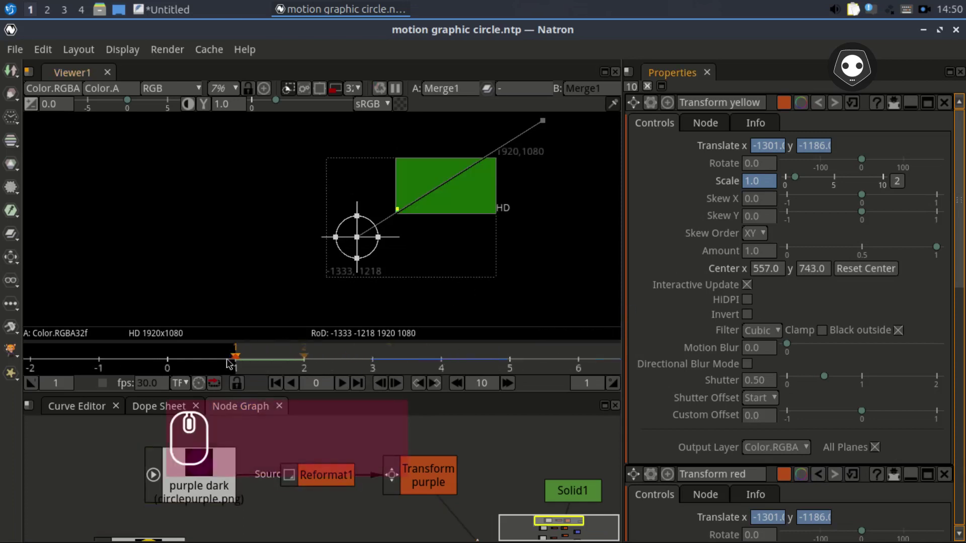
{"action": "scroll", "coordinate": [334, 358], "scroll_direction": "down", "scroll_amount": 3}
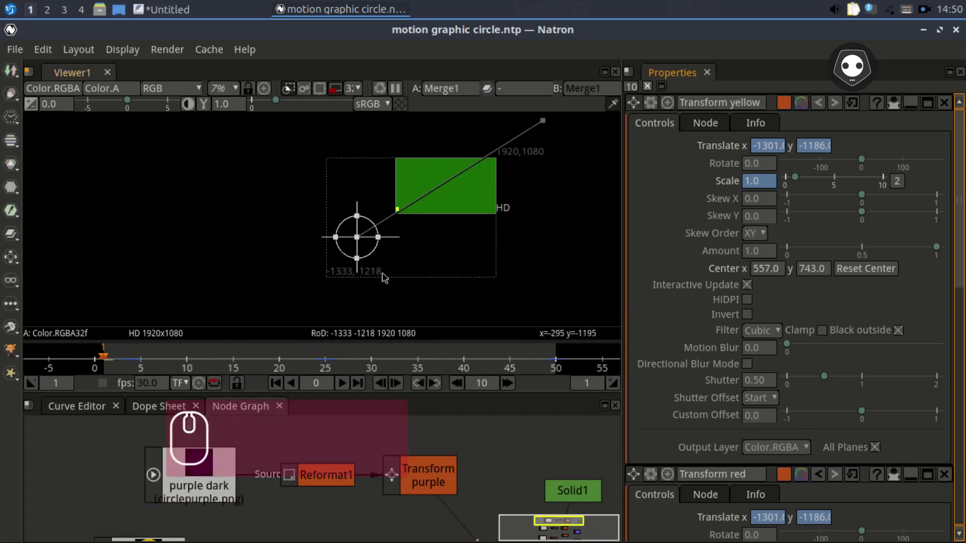
{"action": "scroll", "coordinate": [352, 276], "scroll_direction": "up", "scroll_amount": 2}
{"action": "left_click", "coordinate": [239, 372]}
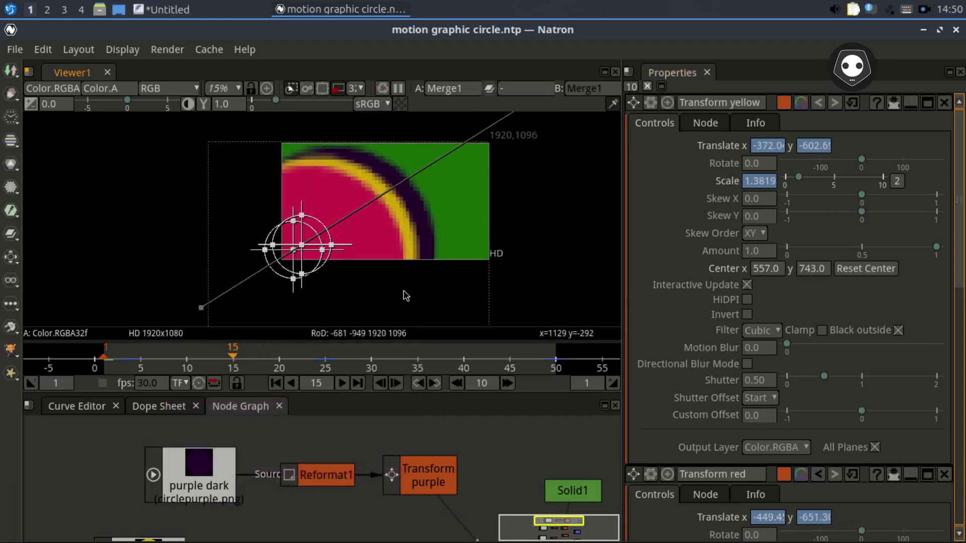
{"action": "left_click", "coordinate": [372, 360]}
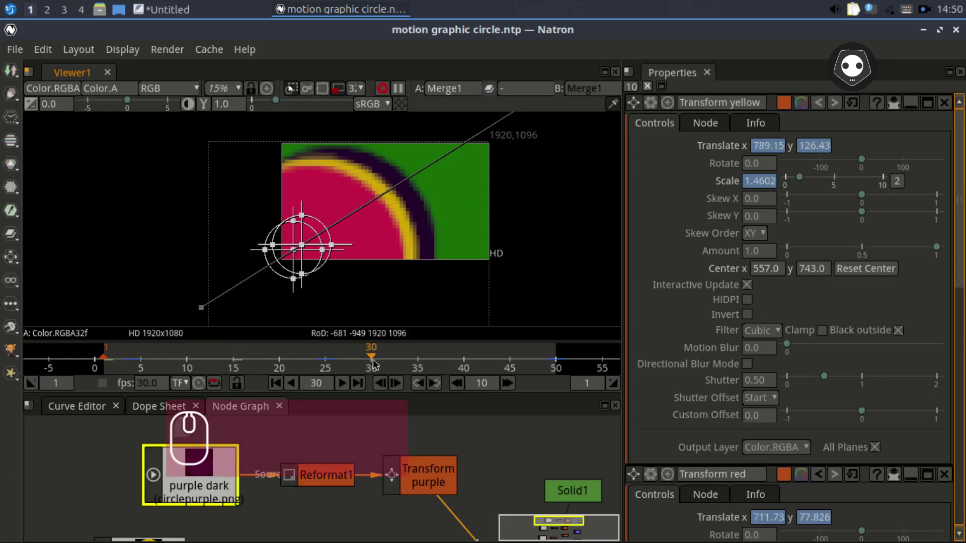
{"action": "left_click", "coordinate": [463, 359]}
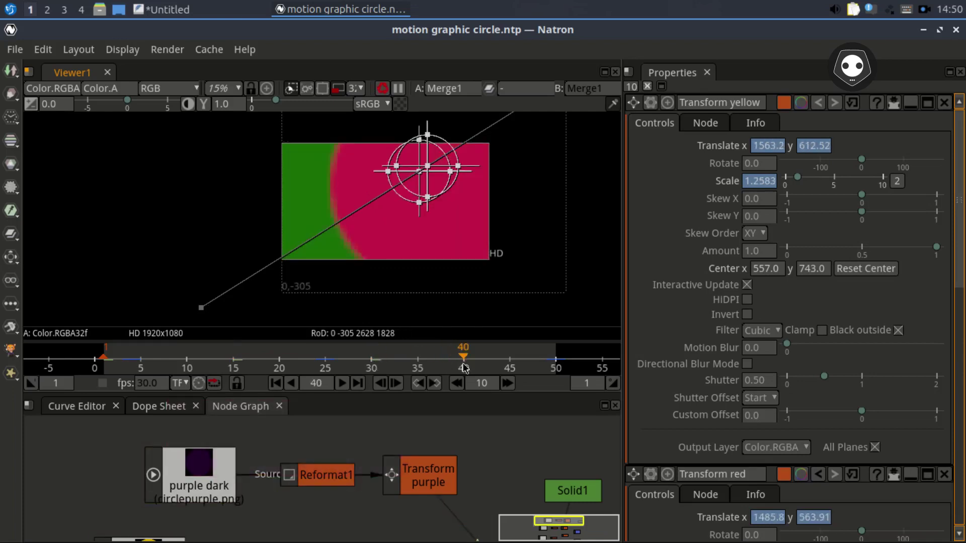
{"action": "left_click", "coordinate": [357, 385]}
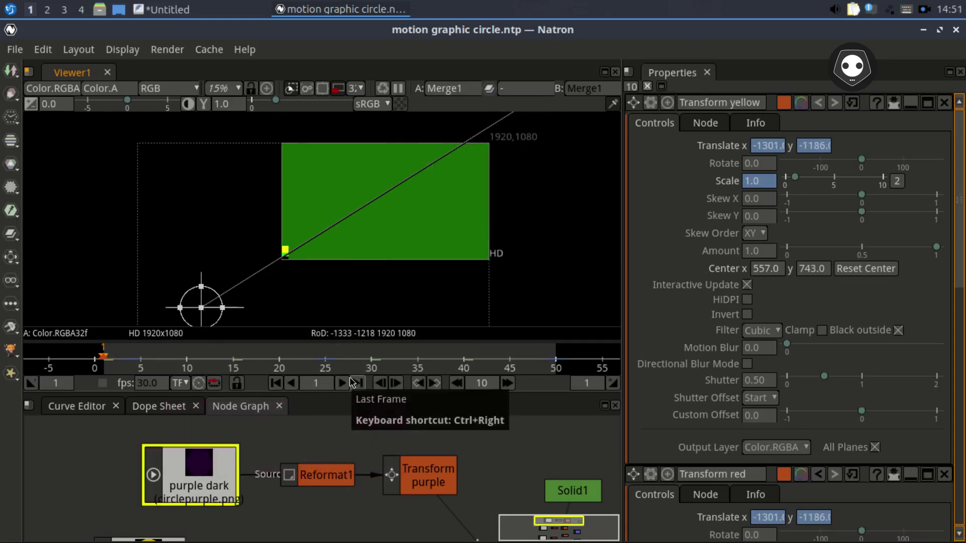
Move the playhead to frame 50, the end of the frame range, to check the circles in the viewer.
{"action": "left_click", "coordinate": [387, 105]}
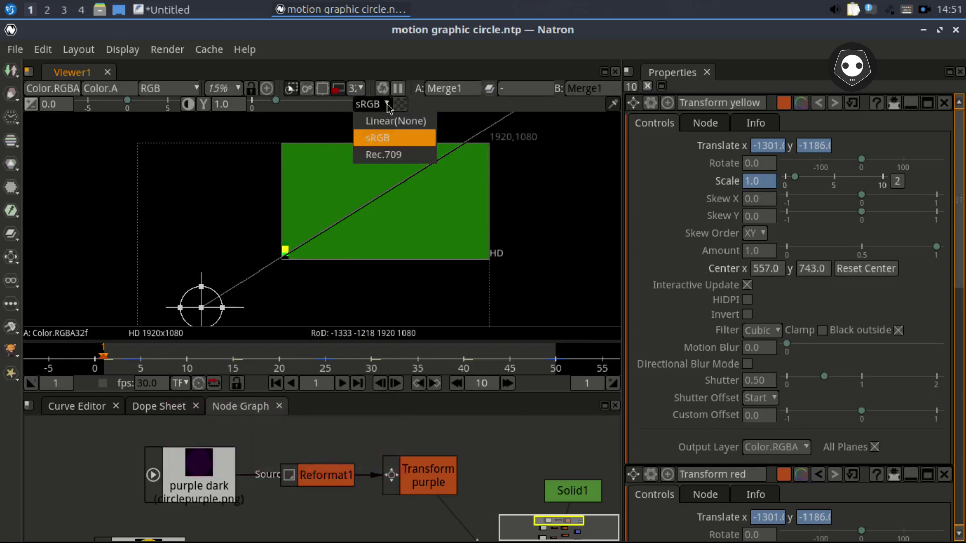
{"action": "left_click", "coordinate": [388, 106]}
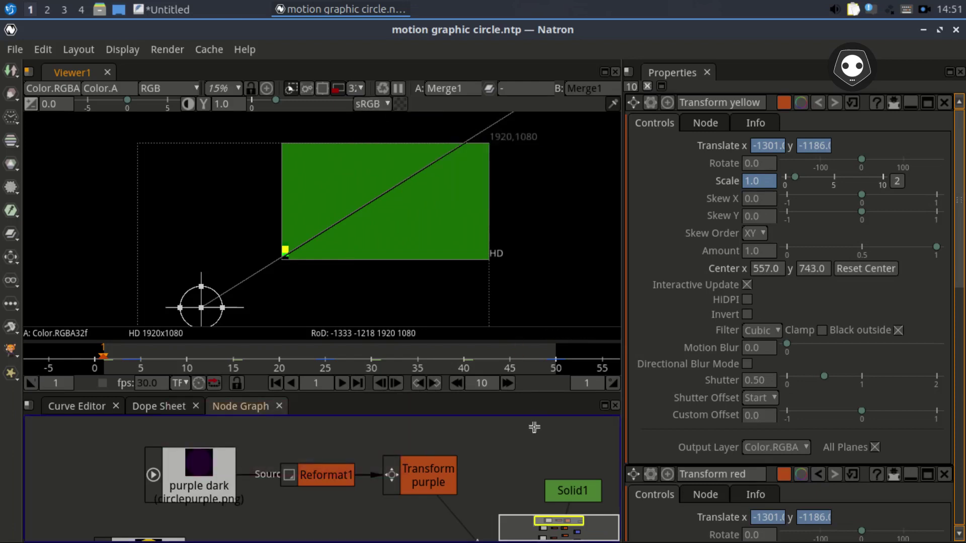
{"action": "left_click", "coordinate": [357, 384]}
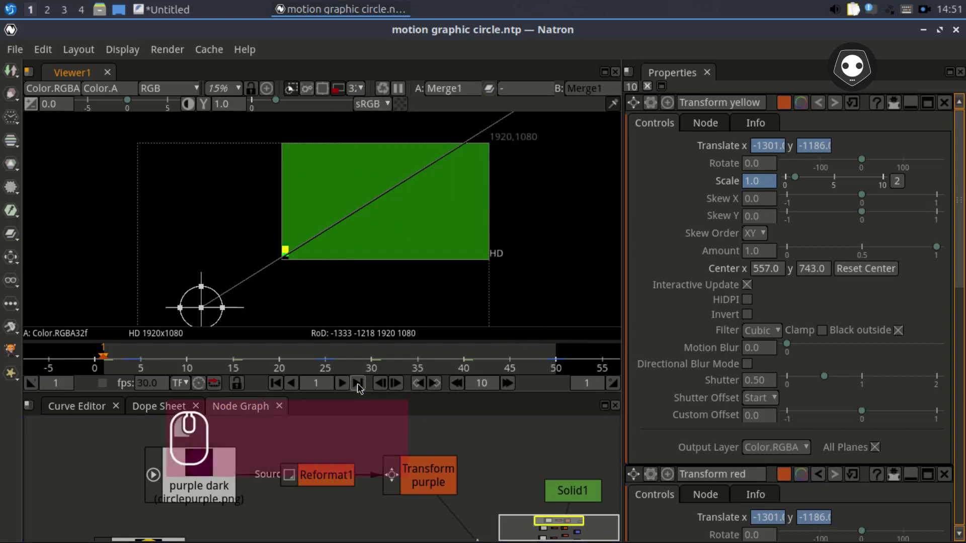
{"action": "left_click", "coordinate": [556, 360]}
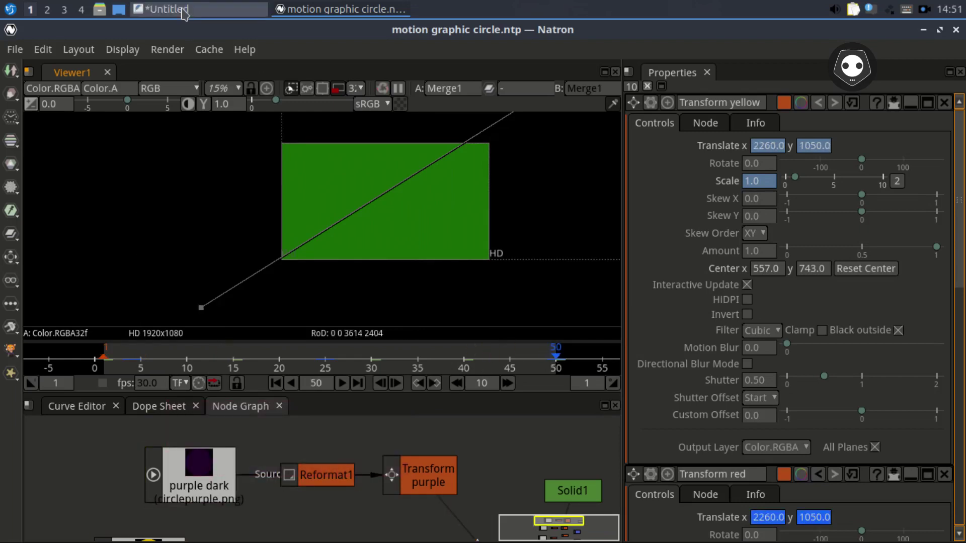
Switch to the text editor, add the line "now render it" to the notes, and put the window away.
{"action": "left_click", "coordinate": [166, 9]}
{"action": "type", "text": "now render it"}
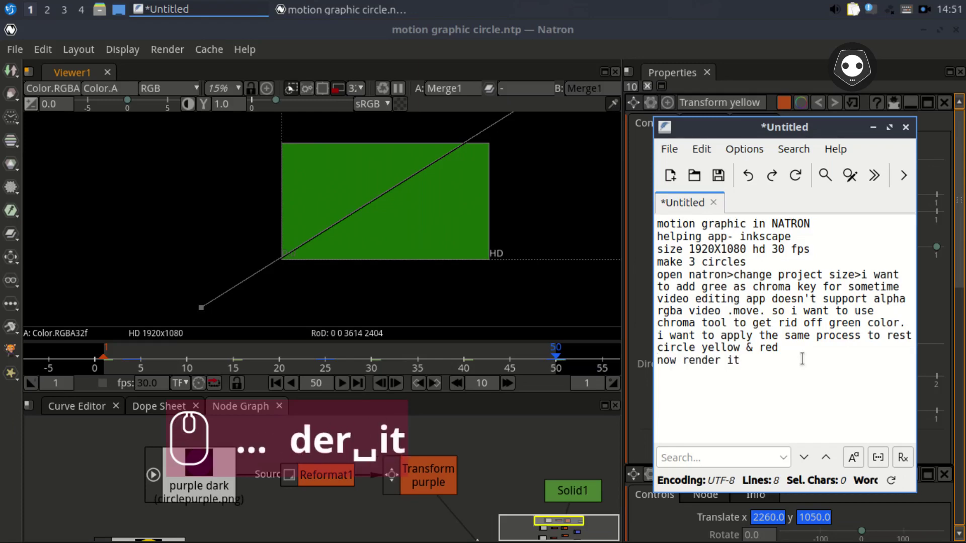
{"action": "left_click", "coordinate": [873, 127]}
Maximize the Node Graph and create a Write node beside Merge1.
{"action": "scroll", "coordinate": [404, 446], "scroll_direction": "down", "scroll_amount": 4}
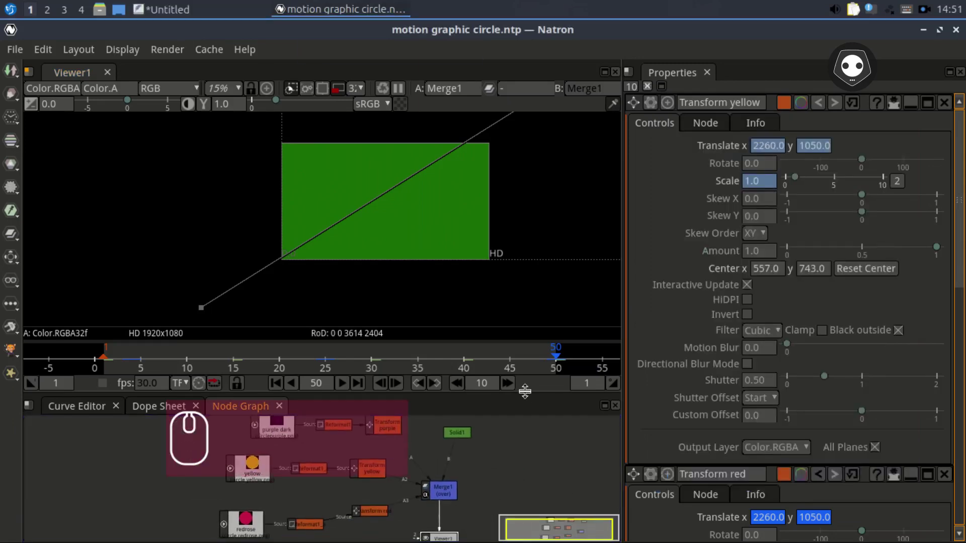
{"action": "left_click_drag", "start_coordinate": [524, 394], "coordinate": [521, 281]}
{"action": "left_click_drag", "start_coordinate": [479, 424], "coordinate": [480, 406]}
{"action": "key", "text": "space"}
{"action": "scroll", "coordinate": [485, 401], "scroll_direction": "up", "scroll_amount": 5}
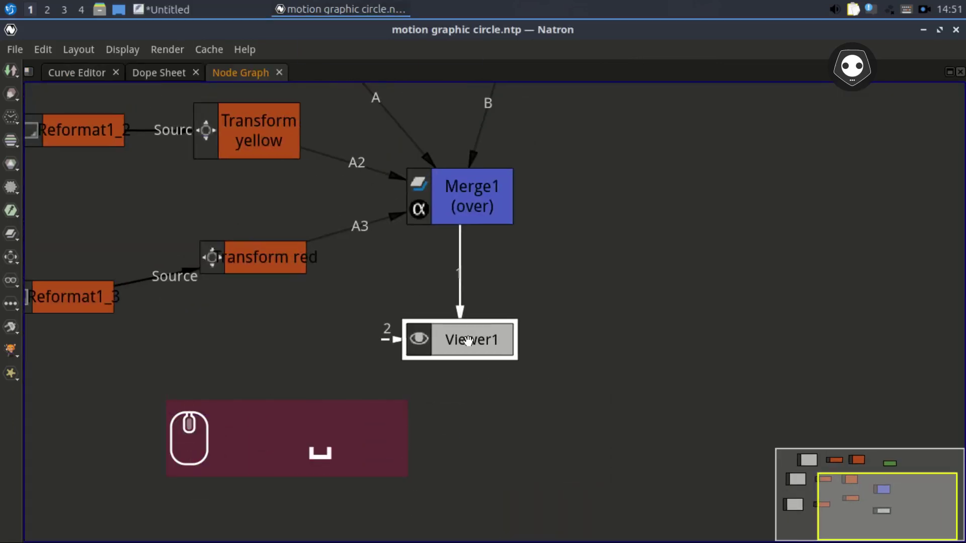
{"action": "right_click", "coordinate": [582, 222]}
{"action": "mouse_move", "coordinate": [649, 244]}
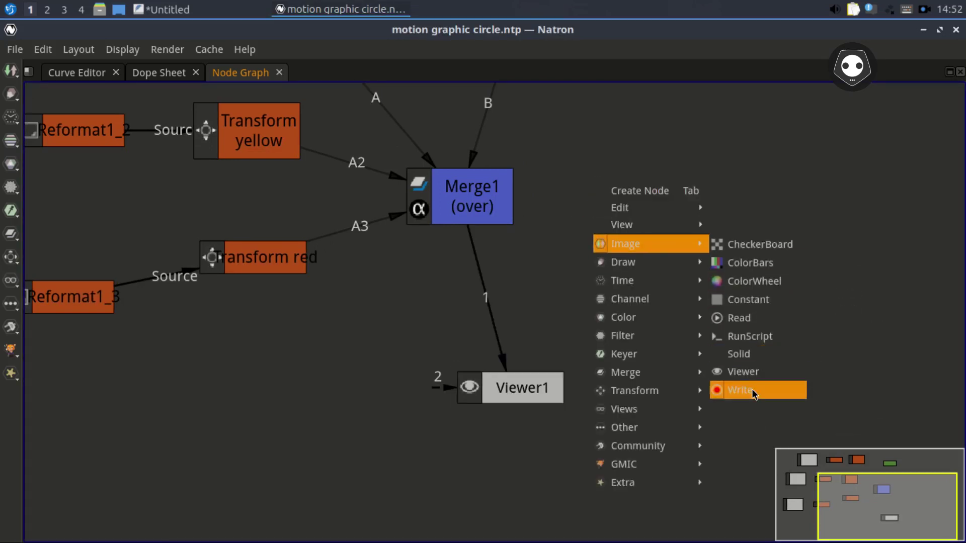
{"action": "left_click", "coordinate": [754, 391]}
Set the Write node's output file in Documents to motion circle chromakey.mov.
{"action": "left_click", "coordinate": [313, 286]}
{"action": "type", "text": "motion"}
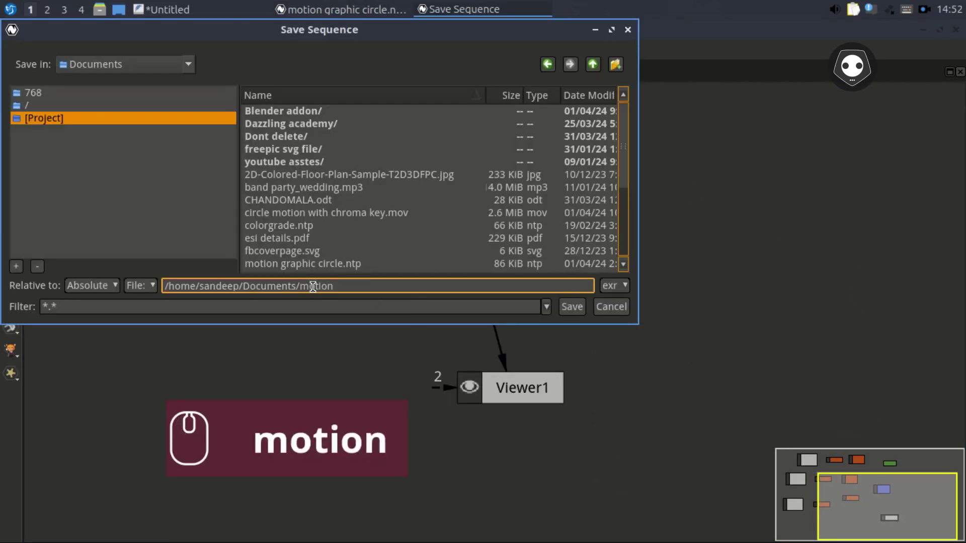
{"action": "type", "text": " circle"}
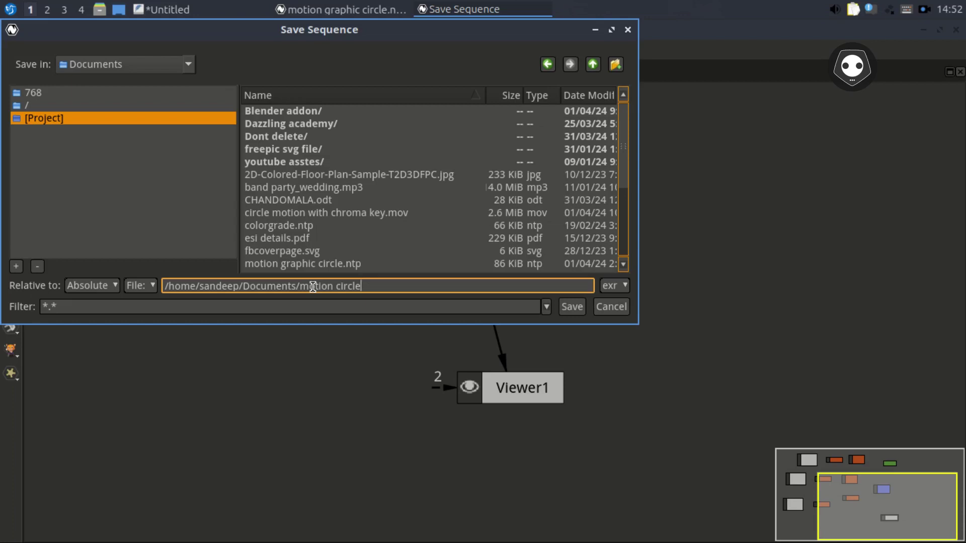
{"action": "type", "text": " chora"}
{"action": "key", "text": "BackSpace"}
{"action": "key", "text": "BackSpace"}
{"action": "type", "text": "romakey"}
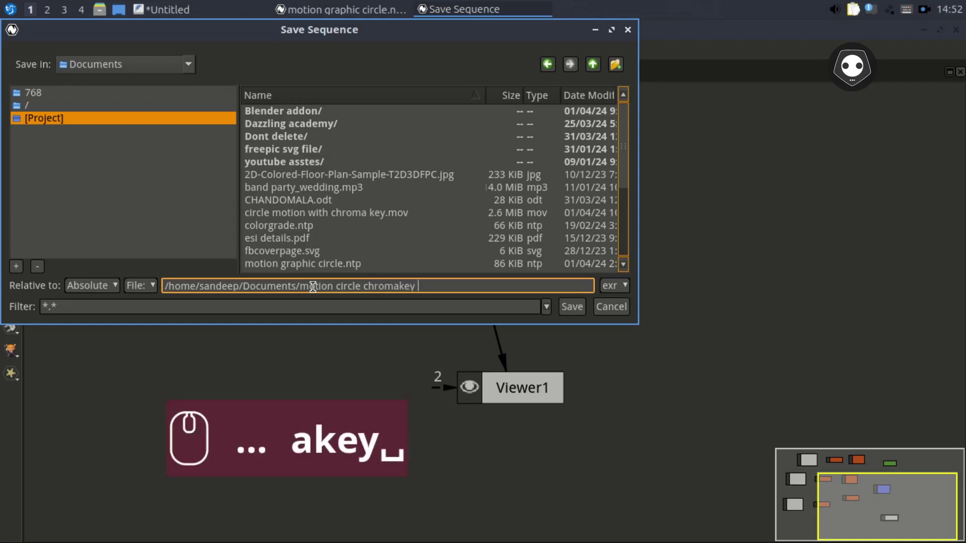
{"action": "key", "text": "BackSpace"}
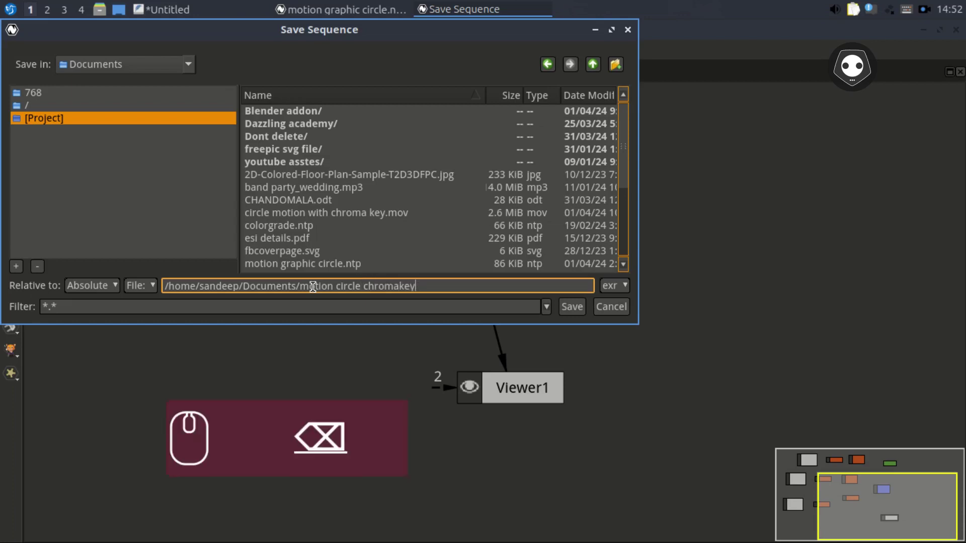
{"action": "type", "text": ".mov"}
{"action": "key", "text": "Return"}
Connect Write1's Source to Merge1, disconnect Viewer1 and move it below Write1, and save the project.
{"action": "left_click_drag", "start_coordinate": [578, 340], "coordinate": [607, 303]}
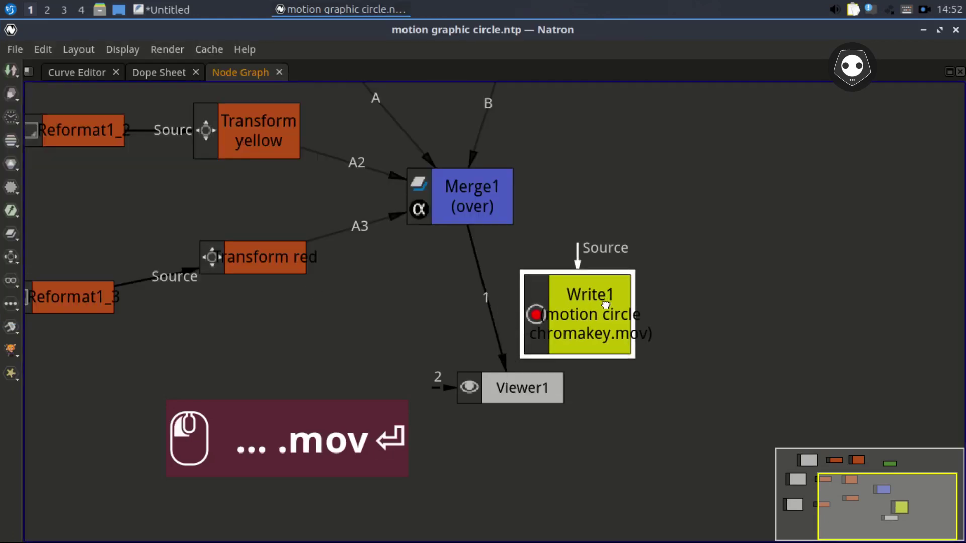
{"action": "left_click_drag", "start_coordinate": [504, 363], "coordinate": [518, 342]}
{"action": "left_click_drag", "start_coordinate": [578, 248], "coordinate": [468, 214]}
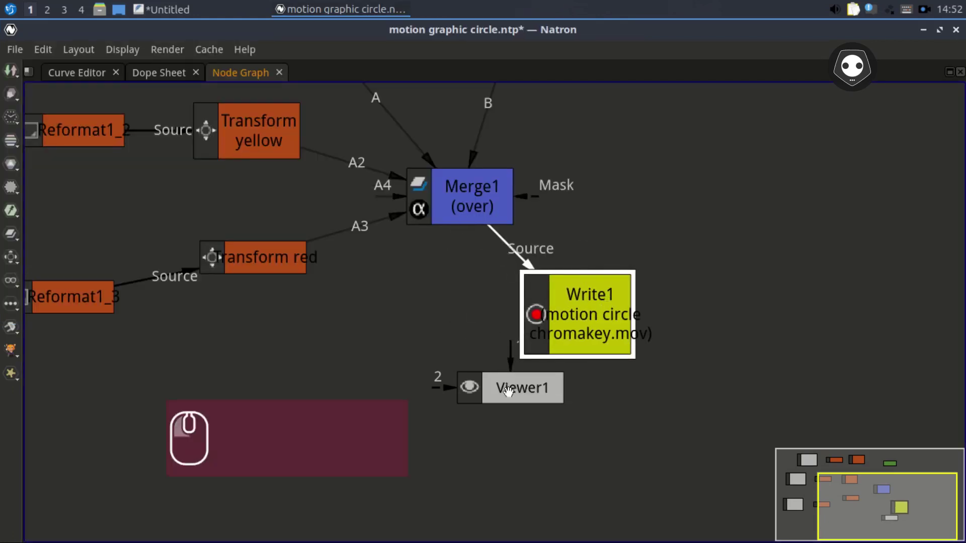
{"action": "left_click_drag", "start_coordinate": [509, 392], "coordinate": [473, 473]}
{"action": "left_click_drag", "start_coordinate": [571, 343], "coordinate": [508, 367]}
{"action": "key", "text": "ctrl+s"}
Restore the full pane layout and set Write1's encoder frame rate to 30 FPS.
{"action": "key", "text": "space"}
{"action": "left_click_drag", "start_coordinate": [527, 433], "coordinate": [471, 301]}
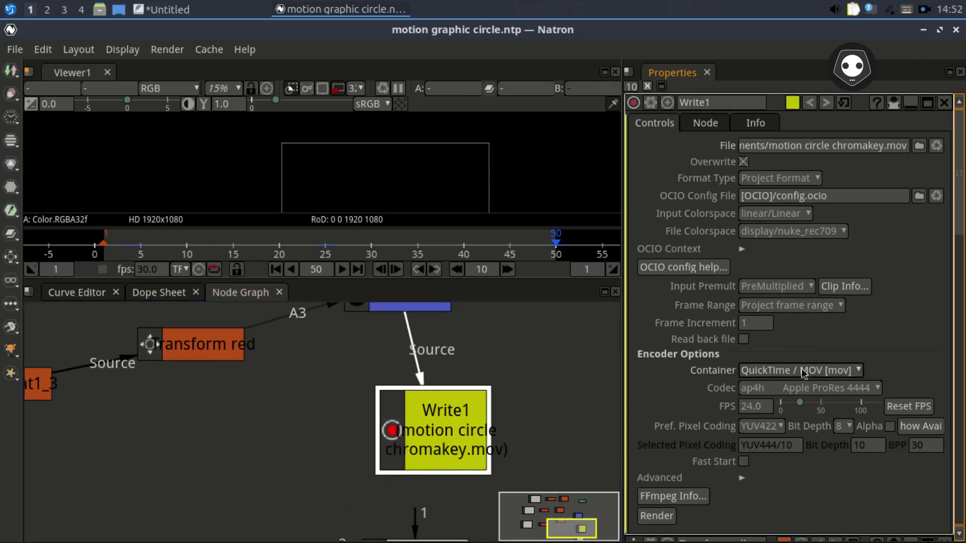
{"action": "left_click", "coordinate": [755, 406]}
{"action": "type", "text": "30"}
{"action": "key", "text": "Return"}
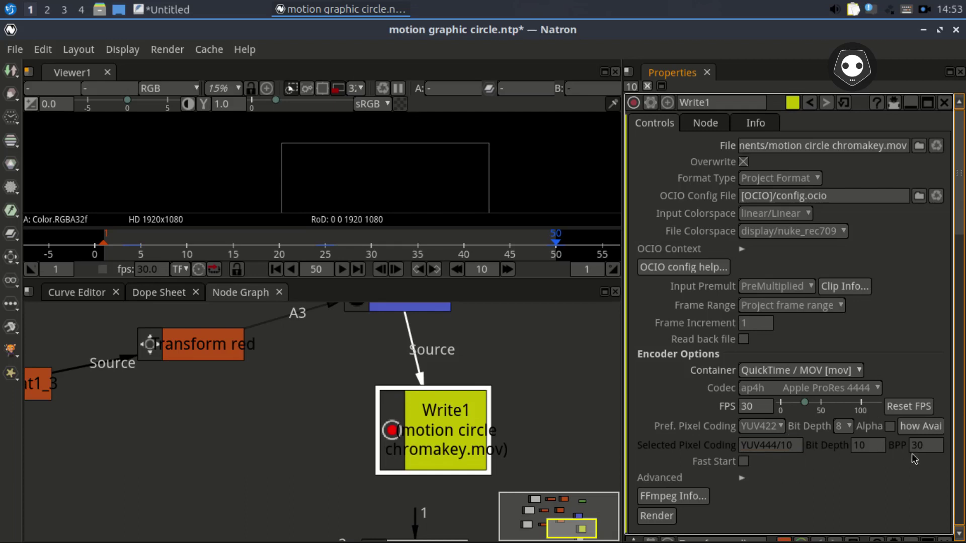
Review Write1's file colorspace and advanced encoder options, and render the project frame range.
{"action": "left_click", "coordinate": [761, 411]}
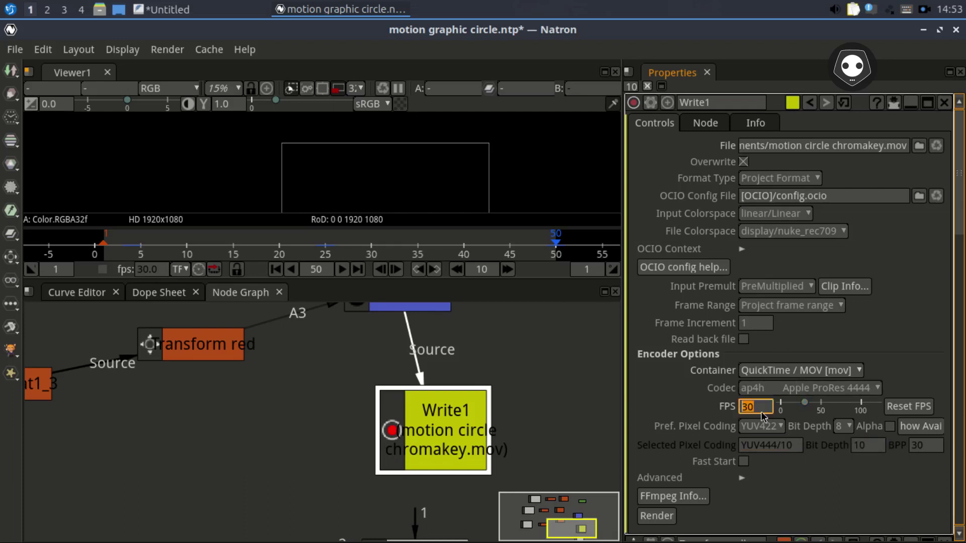
{"action": "left_click", "coordinate": [803, 184]}
{"action": "left_click", "coordinate": [778, 200]}
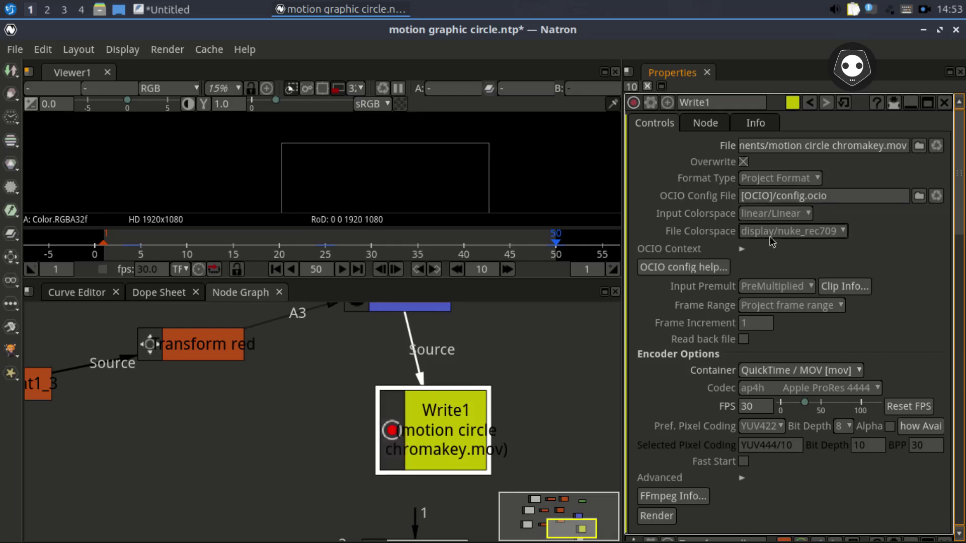
{"action": "left_click", "coordinate": [772, 234]}
{"action": "left_click", "coordinate": [899, 218]}
{"action": "left_click", "coordinate": [843, 231]}
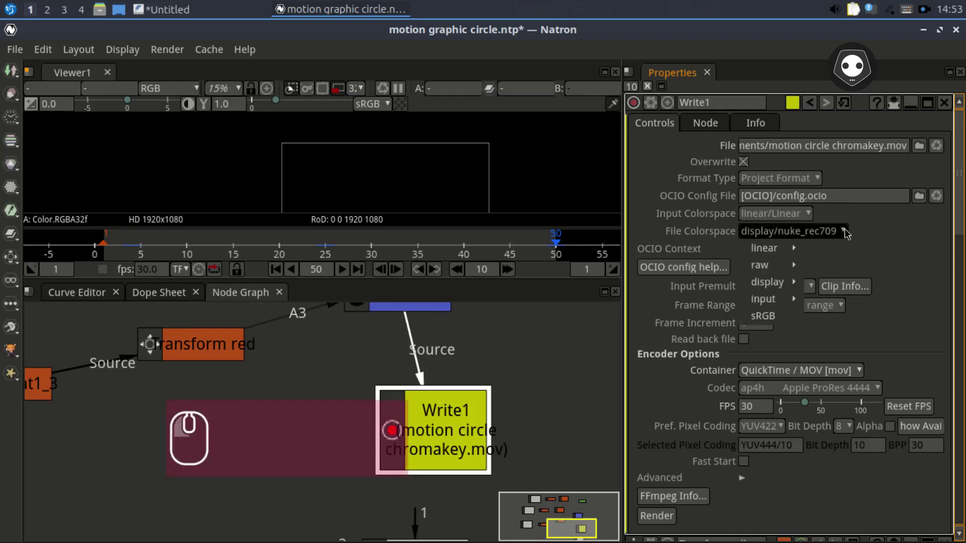
{"action": "left_click", "coordinate": [843, 233]}
{"action": "left_click", "coordinate": [844, 233]}
{"action": "left_click", "coordinate": [904, 226]}
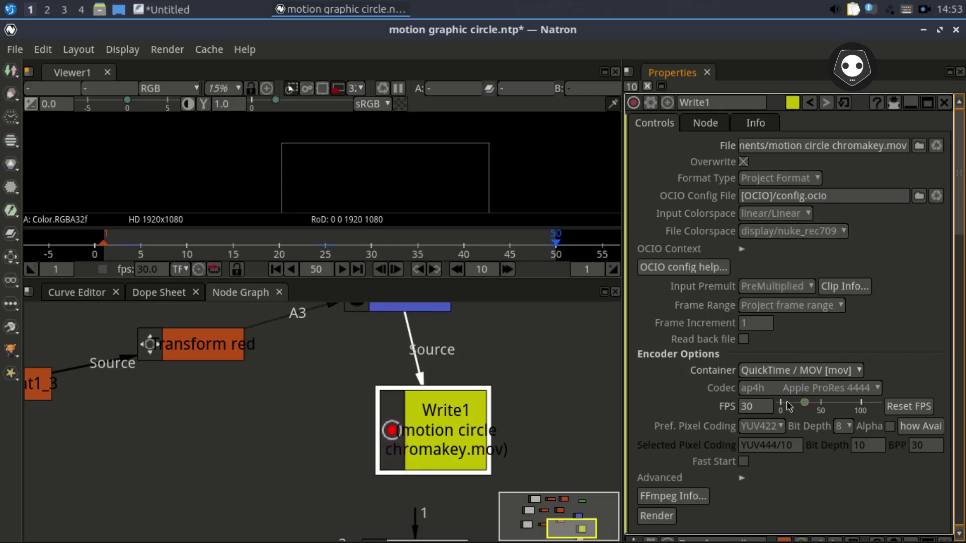
{"action": "left_click", "coordinate": [750, 480]}
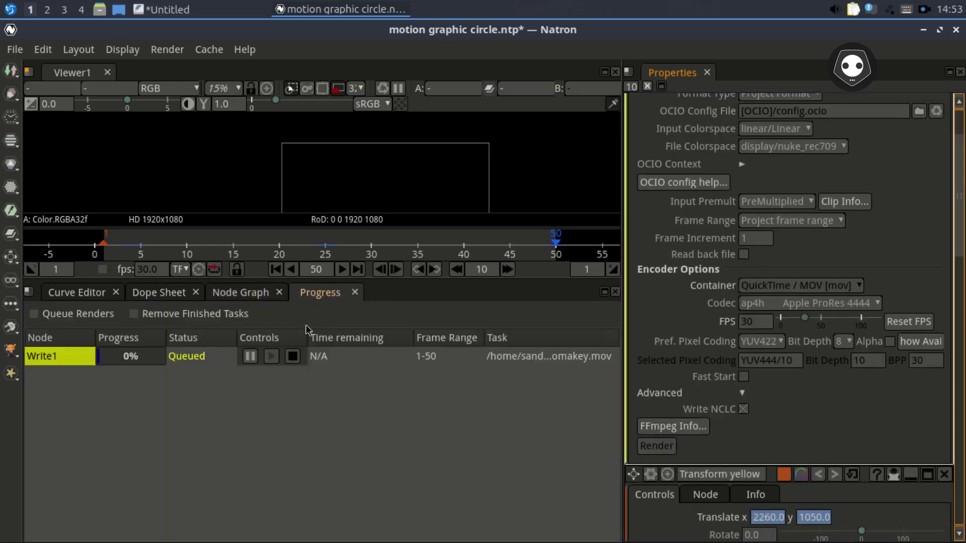
Append ", frame 1-50" to the render line in the text editor notes and put the window away.
{"action": "left_click", "coordinate": [182, 10]}
{"action": "type", "text": ", frame 1-500"}
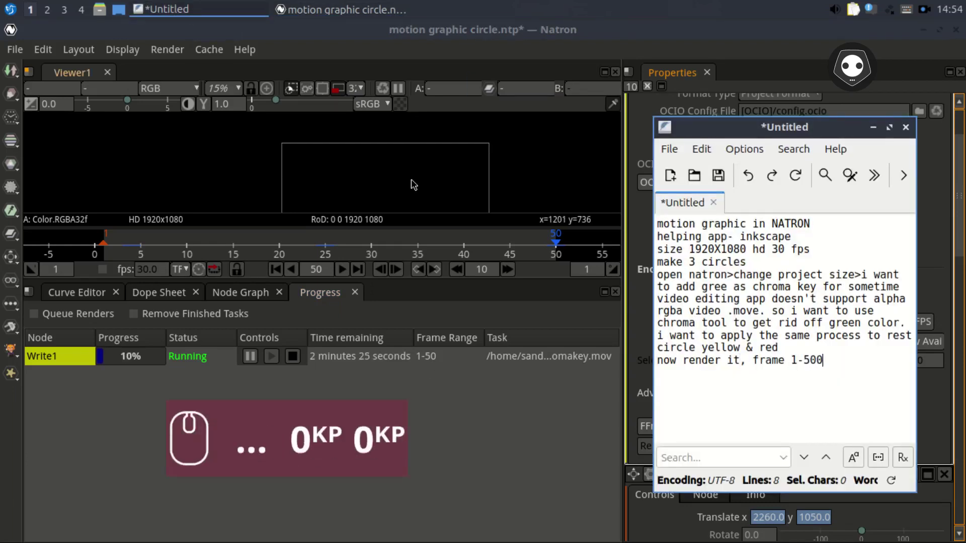
{"action": "key", "text": "BackSpace"}
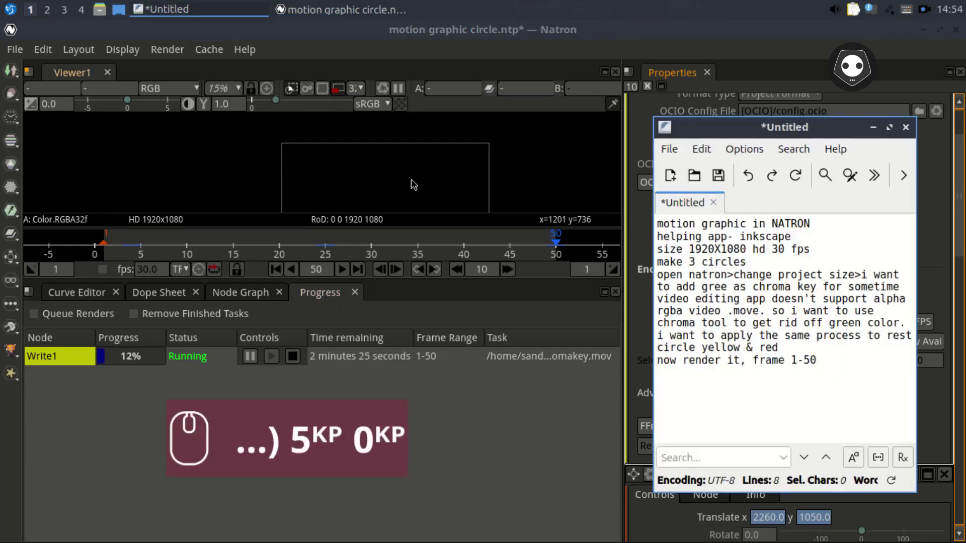
{"action": "left_click", "coordinate": [206, 10]}
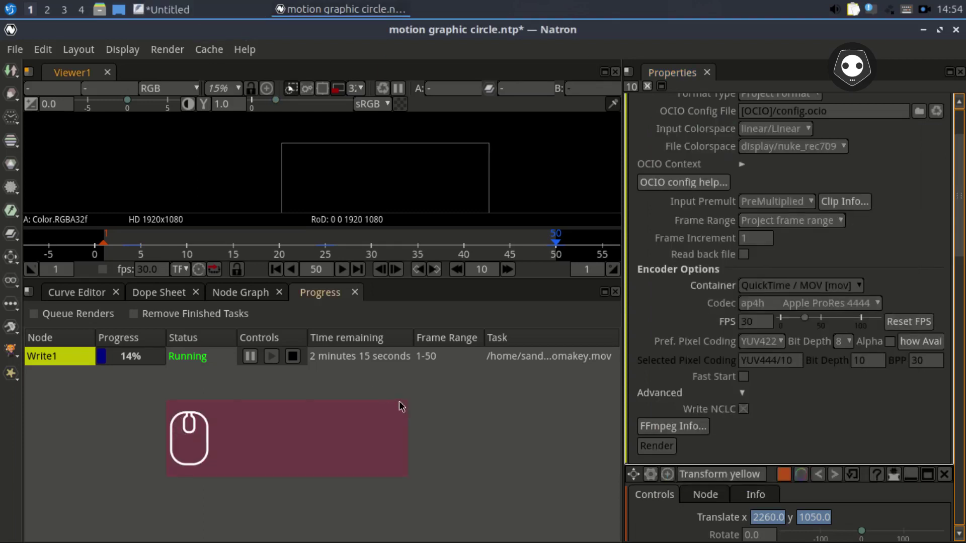
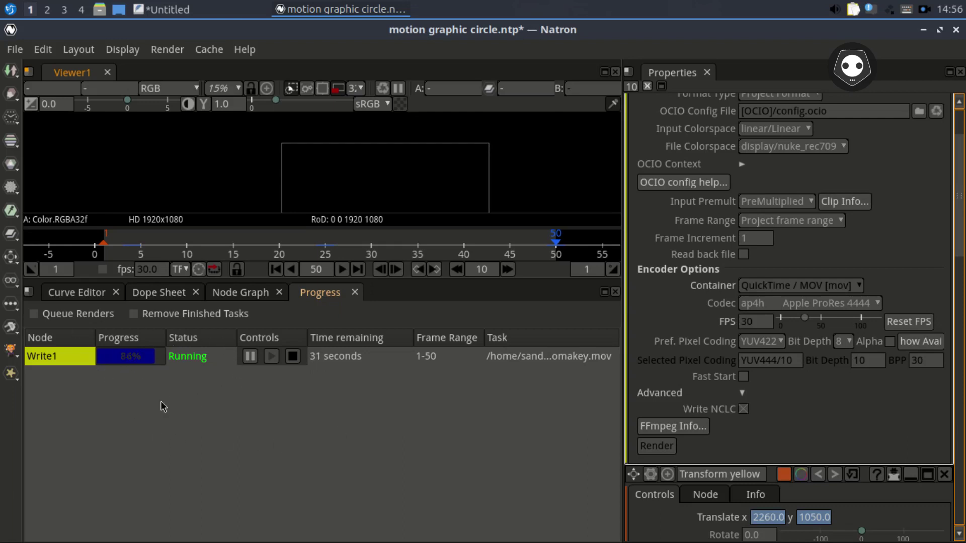
Start a new line under the render note in the text editor and return to Natron.
{"action": "left_click", "coordinate": [166, 9]}
{"action": "left_click", "coordinate": [861, 361]}
{"action": "key", "text": "Return"}
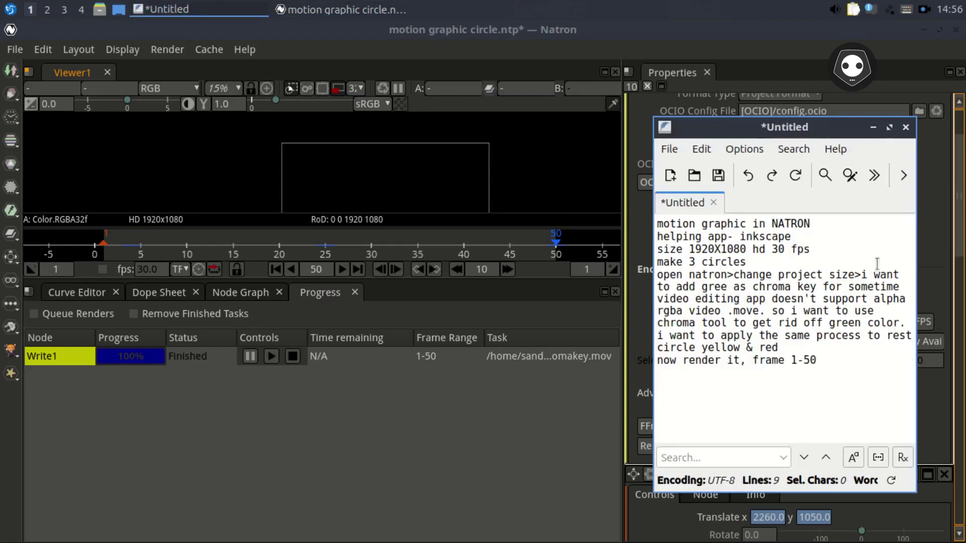
{"action": "left_click", "coordinate": [200, 11]}
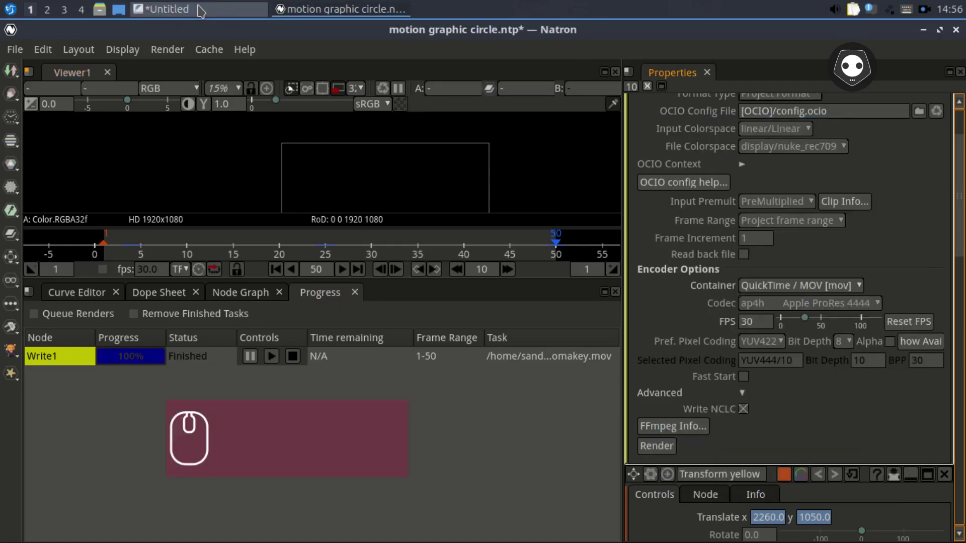
Open the Documents folder in the file manager and locate the rendered motion circle chromakey.mov.
{"action": "left_click", "coordinate": [340, 9]}
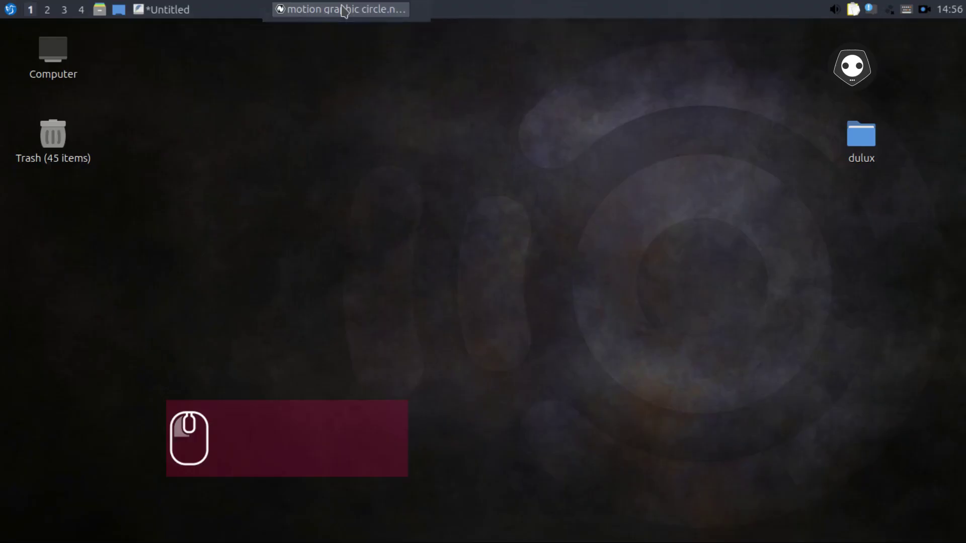
{"action": "left_click", "coordinate": [100, 10]}
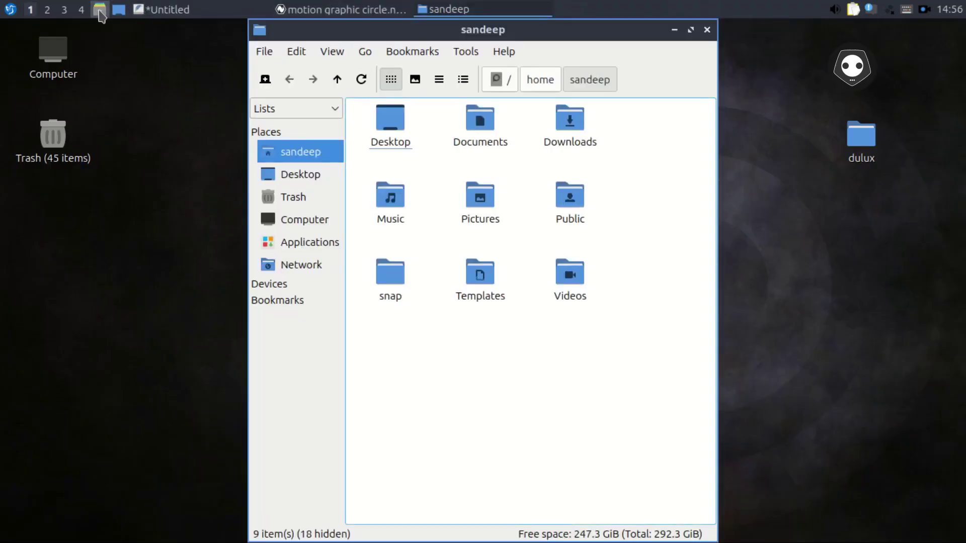
{"action": "left_click", "coordinate": [480, 132]}
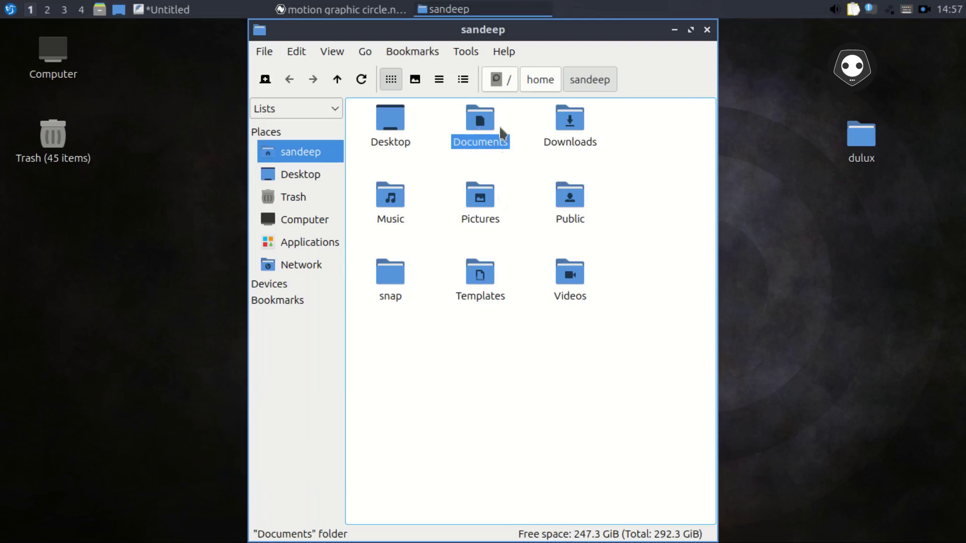
{"action": "key", "text": "Return"}
{"action": "scroll", "coordinate": [613, 244], "scroll_direction": "down", "scroll_amount": 5}
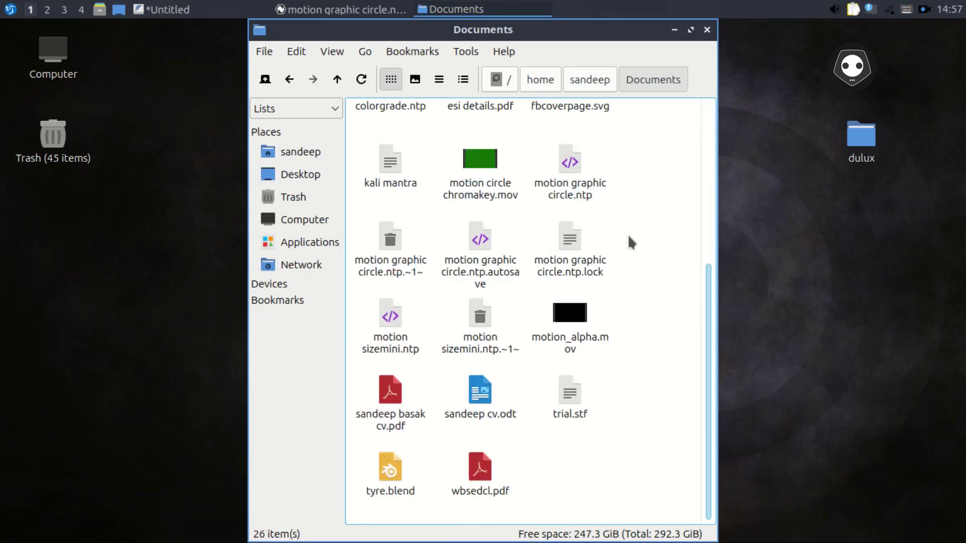
{"action": "scroll", "coordinate": [629, 231], "scroll_direction": "up", "scroll_amount": 5}
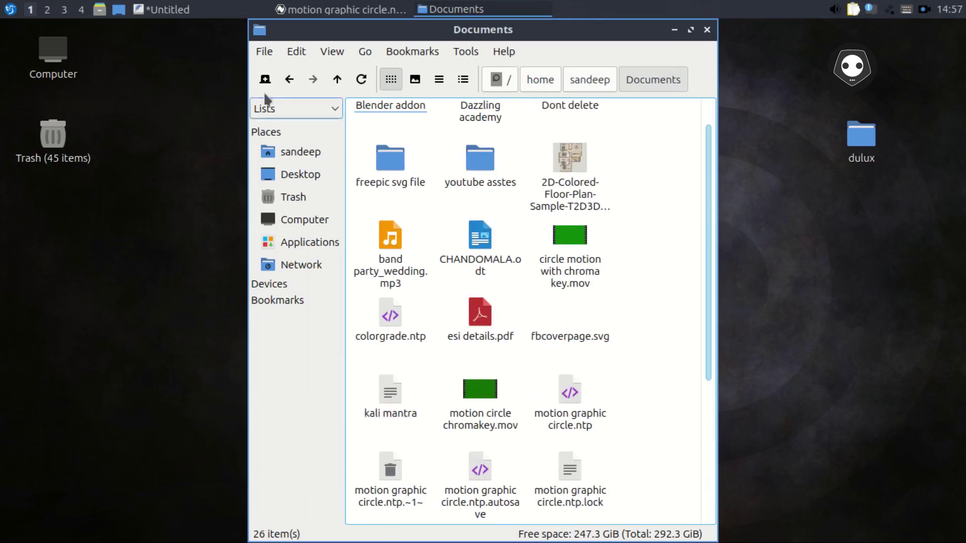
Check the output file name in Write1's properties in Natron and return to the Documents folder.
{"action": "left_click", "coordinate": [311, 10]}
{"action": "scroll", "coordinate": [860, 167], "scroll_direction": "up", "scroll_amount": 3}
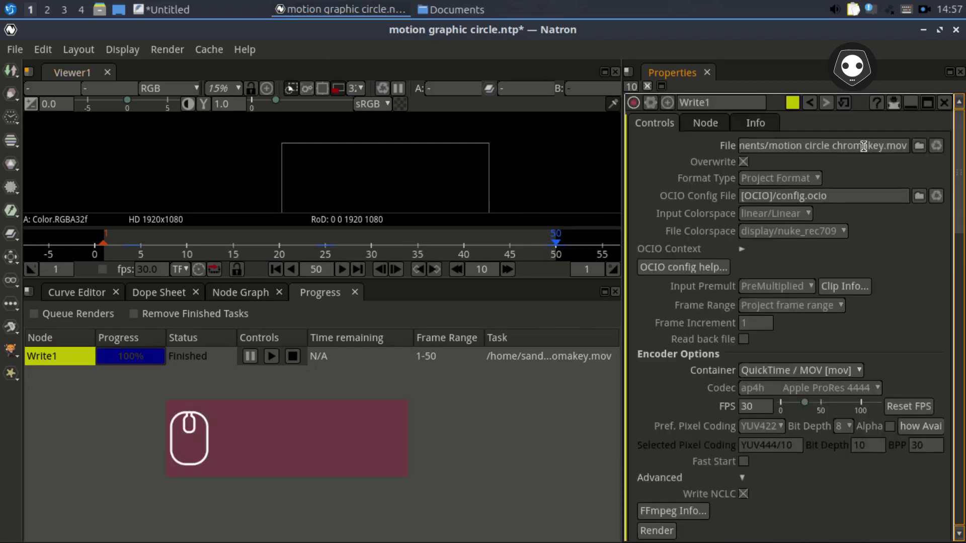
{"action": "left_click_drag", "start_coordinate": [808, 141], "coordinate": [860, 143]}
{"action": "left_click", "coordinate": [468, 11]}
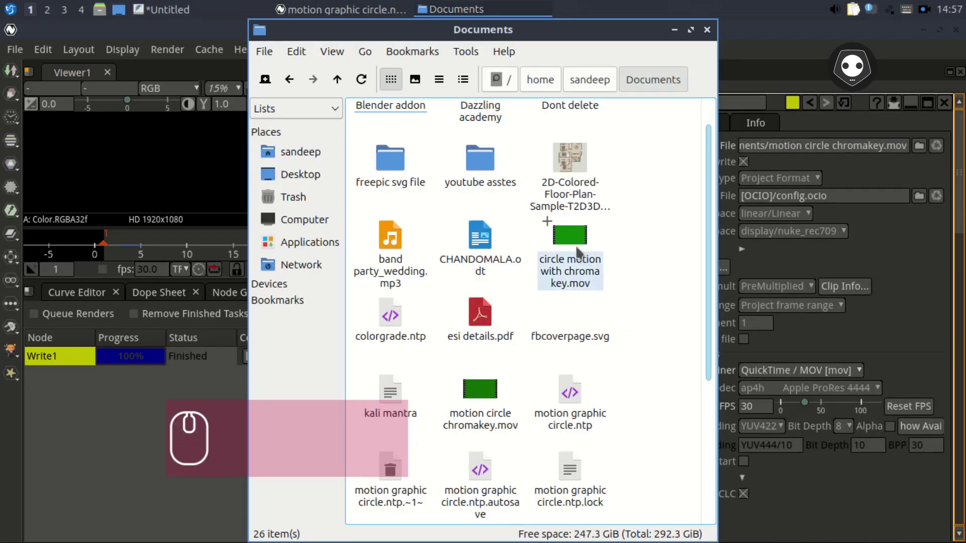
Open motion circle chromakey.mov from the Documents folder in VLC media player and start its playback.
{"action": "right_click", "coordinate": [487, 416]}
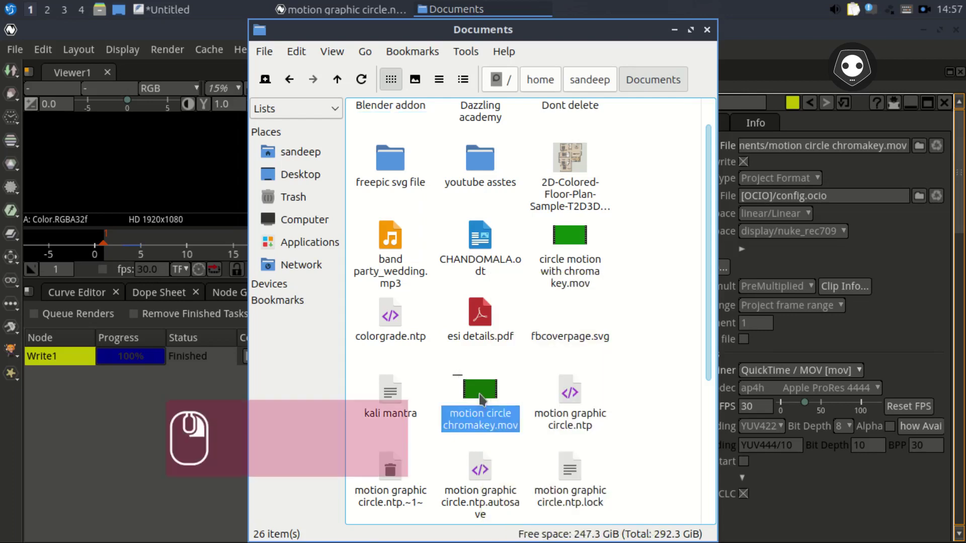
{"action": "mouse_move", "coordinate": [554, 257]}
{"action": "left_click", "coordinate": [629, 256]}
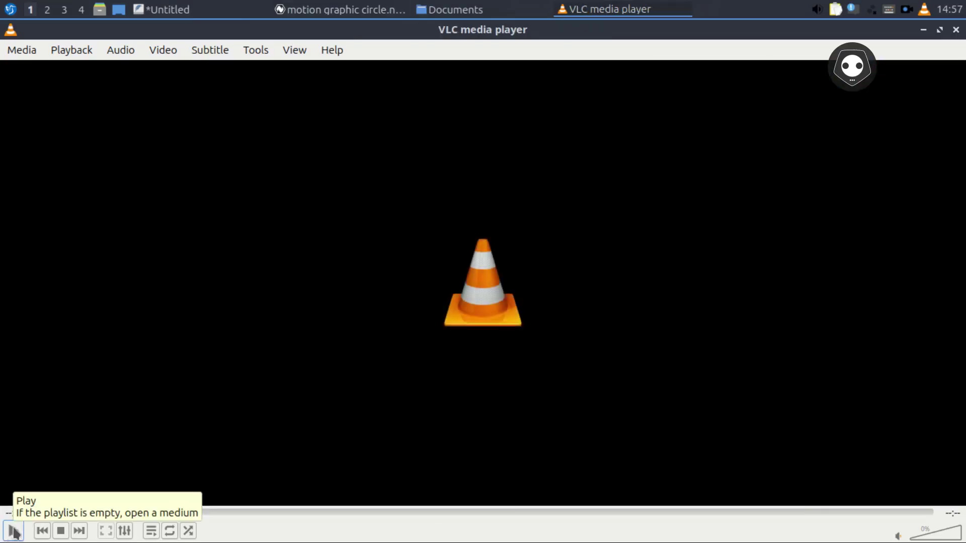
{"action": "left_click", "coordinate": [12, 532]}
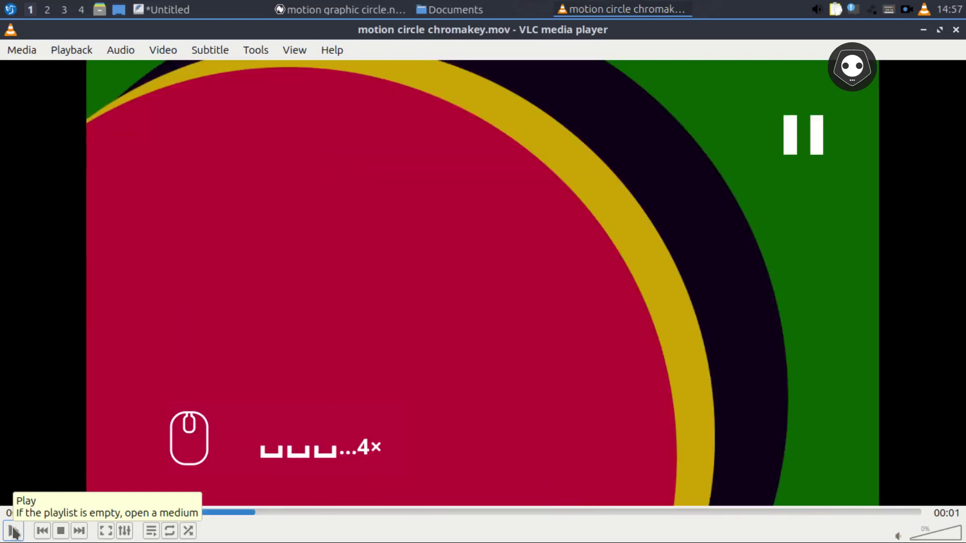
Scrub and play through the rendered circle transition in short stretches to examine the motion over the green background.
{"action": "key", "text": "space"}
{"action": "key", "text": "space"}
{"action": "left_click", "coordinate": [328, 514]}
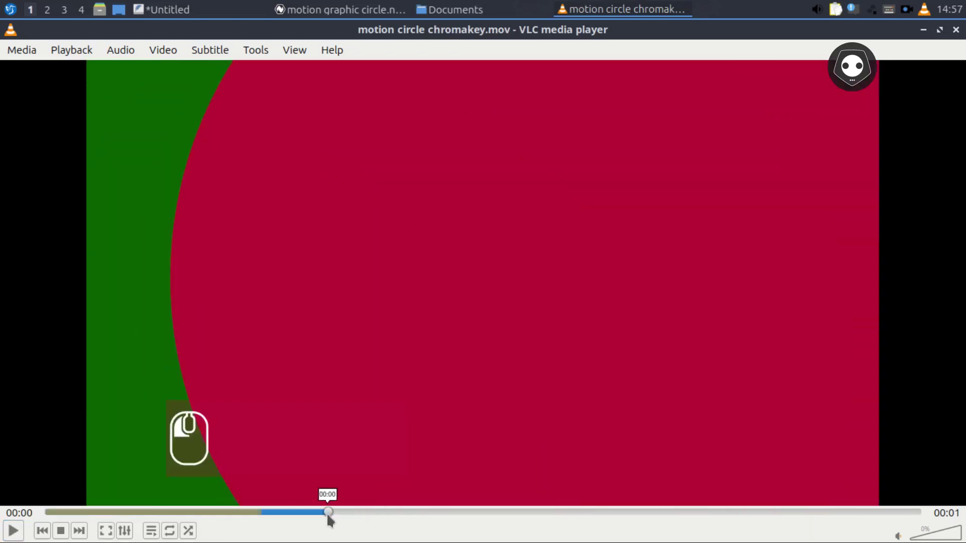
{"action": "left_click", "coordinate": [298, 512]}
{"action": "left_click", "coordinate": [276, 513]}
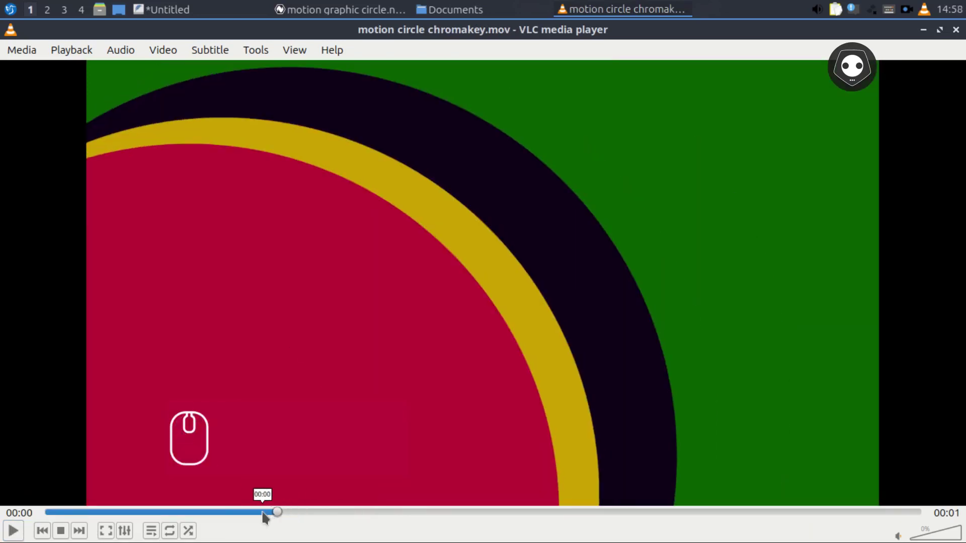
{"action": "left_click", "coordinate": [263, 512]}
{"action": "left_click", "coordinate": [240, 513]}
{"action": "left_click", "coordinate": [231, 512]}
{"action": "key", "text": "space"}
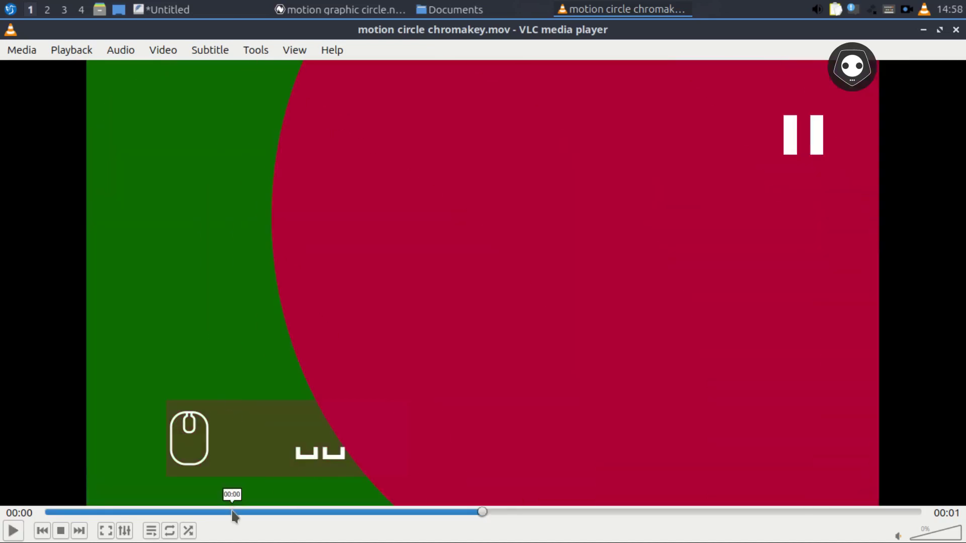
{"action": "key", "text": "space"}
{"action": "key", "text": "space"}
{"action": "key", "text": "space"}
{"action": "key", "text": "space"}
{"action": "key", "text": "space"}
{"action": "key", "text": "space"}
{"action": "key", "text": "space"}
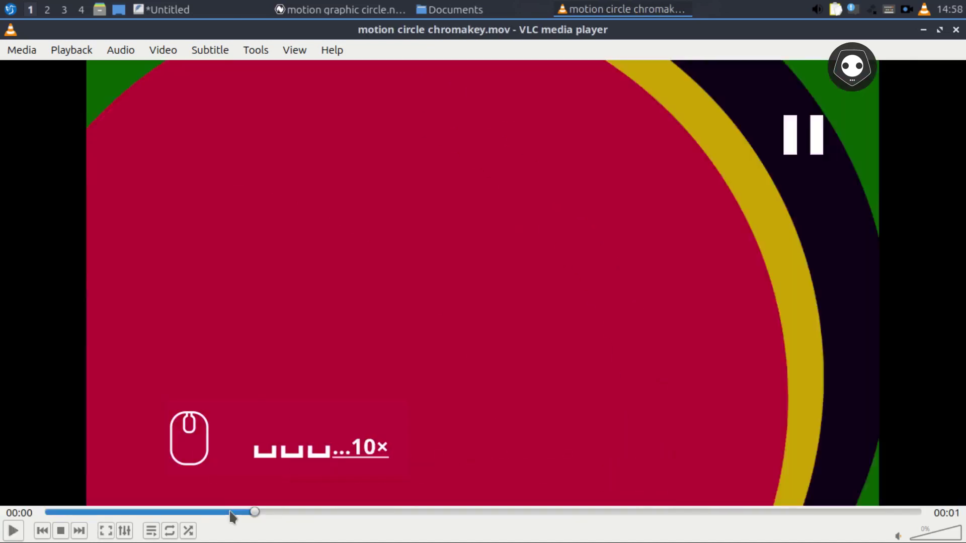
Finish the playback, close VLC media player and quit Natron.
{"action": "key", "text": "space"}
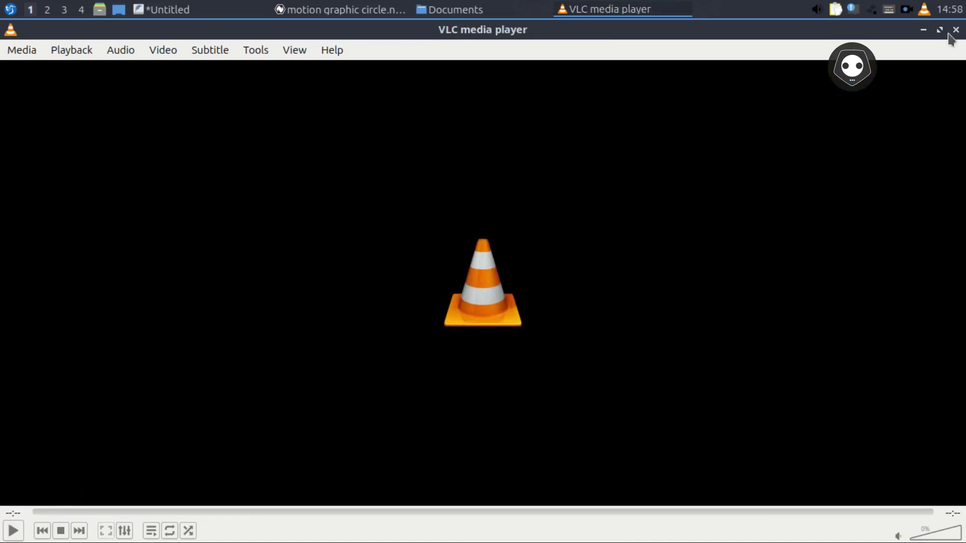
{"action": "left_click", "coordinate": [956, 29]}
{"action": "key", "text": "ctrl+q"}
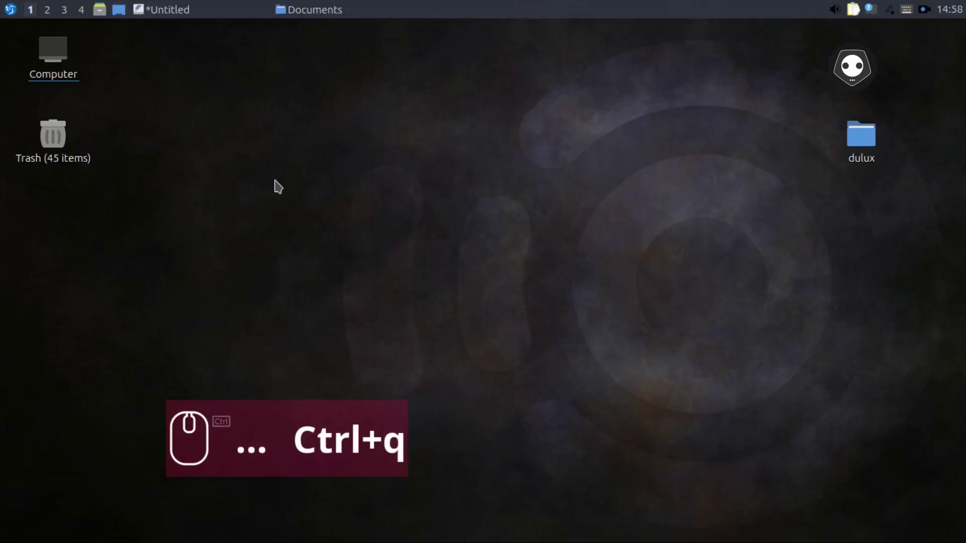
Add "I want to show you how I add in another video editor" to the text editor notes and minimize the window.
{"action": "left_click", "coordinate": [166, 9]}
{"action": "type", "text": "I wanto"}
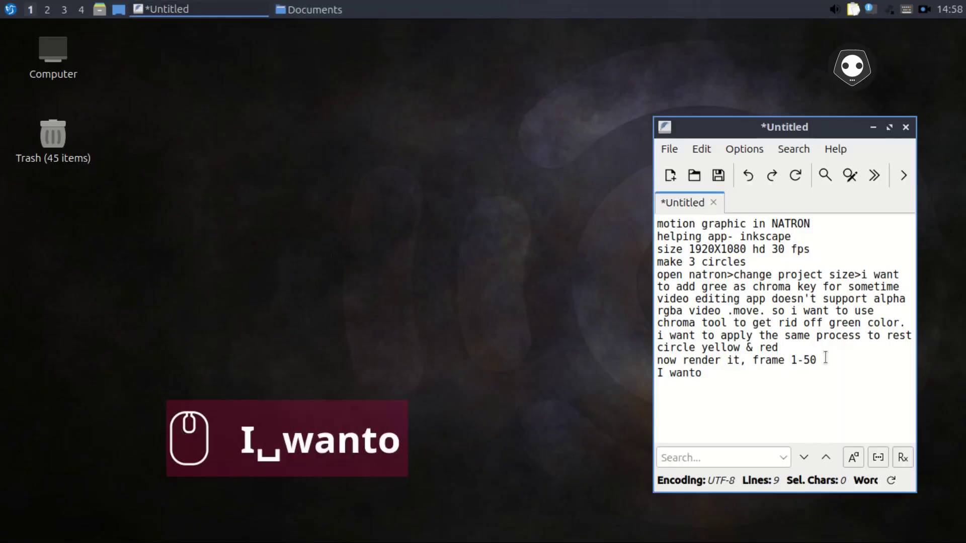
{"action": "key", "text": "BackSpace"}
{"action": "type", "text": "to show you how "}
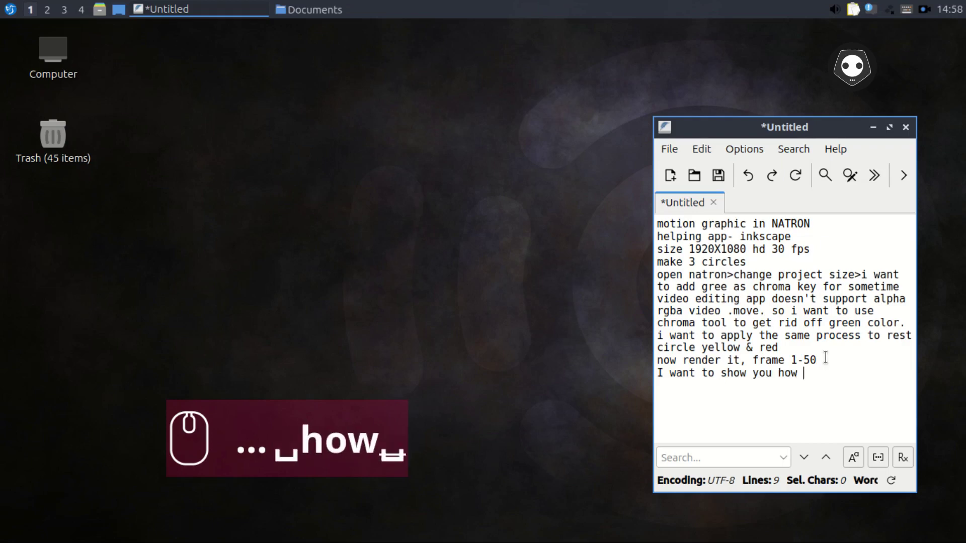
{"action": "type", "text": "I add in another"}
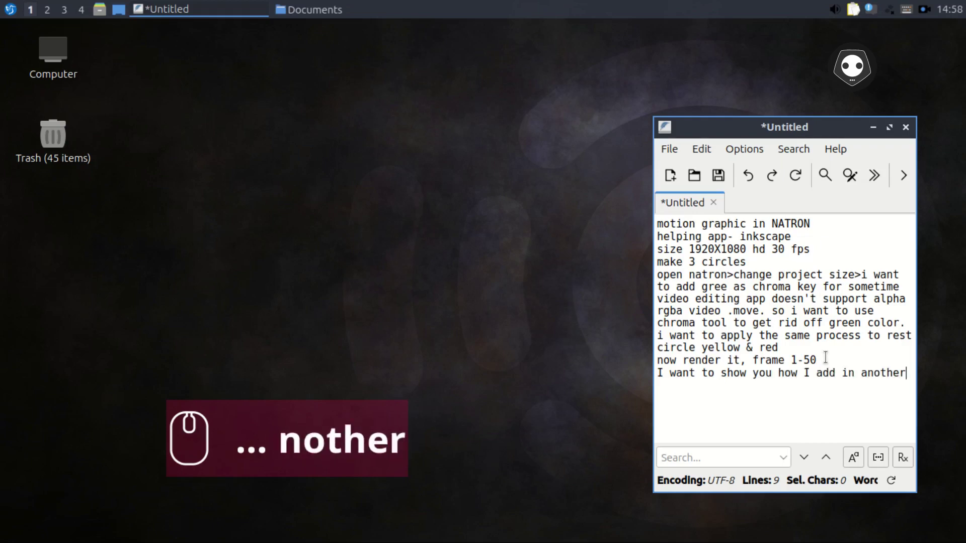
{"action": "type", "text": " video editor"}
{"action": "key", "text": "Return"}
{"action": "left_click", "coordinate": [873, 128]}
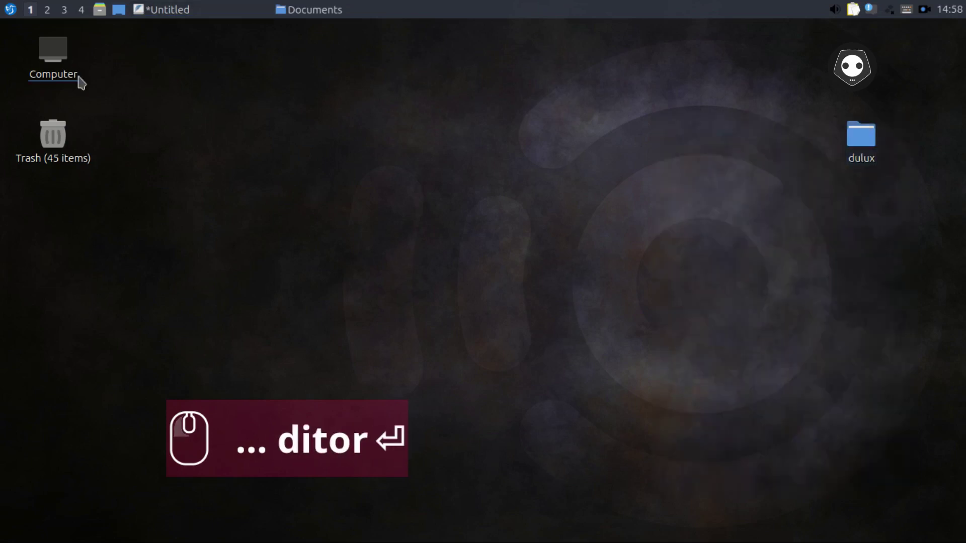
Find Kdenlive among the installed applications and launch it.
{"action": "left_click", "coordinate": [10, 9]}
{"action": "type", "text": "kdenlive"}
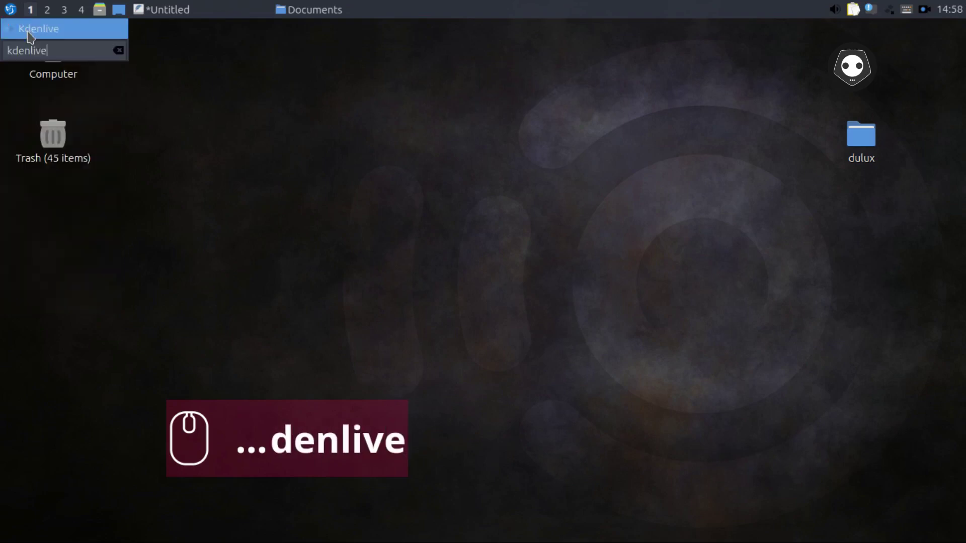
{"action": "left_click", "coordinate": [28, 32]}
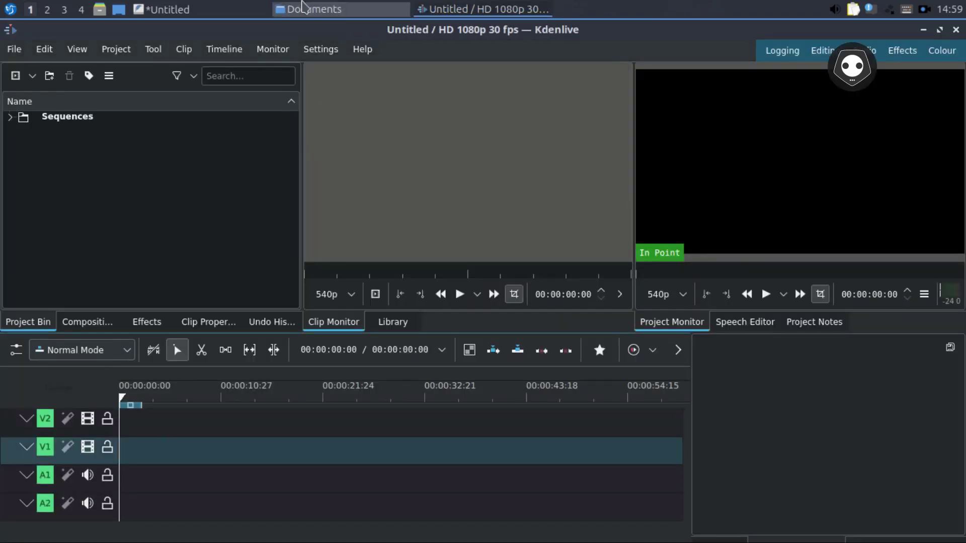
Delete circle motion with chroma key.mov from Documents and add motion circle chromakey.mov to Kdenlive's project bin.
{"action": "left_click", "coordinate": [303, 8]}
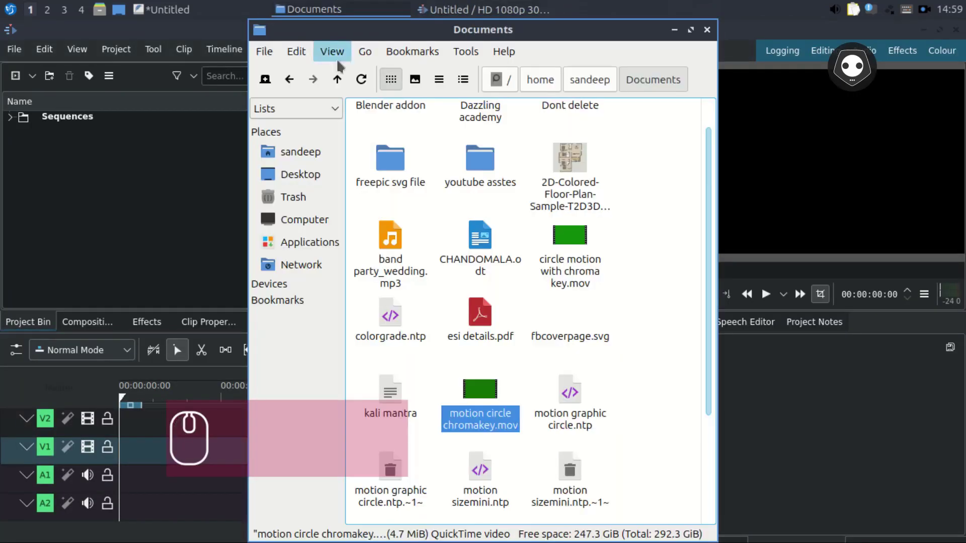
{"action": "left_click", "coordinate": [570, 240]}
{"action": "key", "text": "Delete"}
{"action": "left_click_drag", "start_coordinate": [391, 402], "coordinate": [48, 161]}
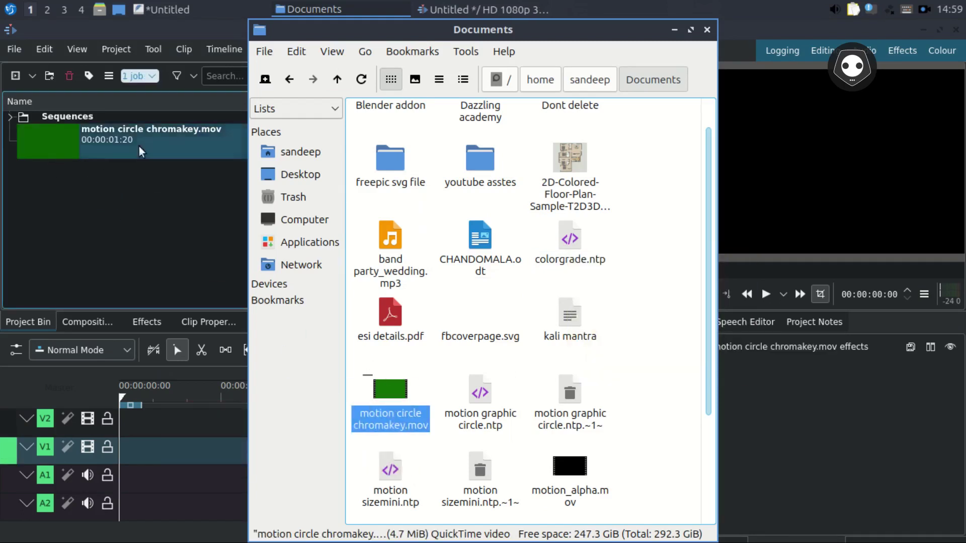
Add 20240225_143402.mp4 and video unstabilize.mp4 from the Videos folder to the project bin and minimize the file manager.
{"action": "left_click_drag", "start_coordinate": [331, 38], "coordinate": [382, 38]}
{"action": "left_click", "coordinate": [350, 153]}
{"action": "double_click", "coordinate": [616, 272]}
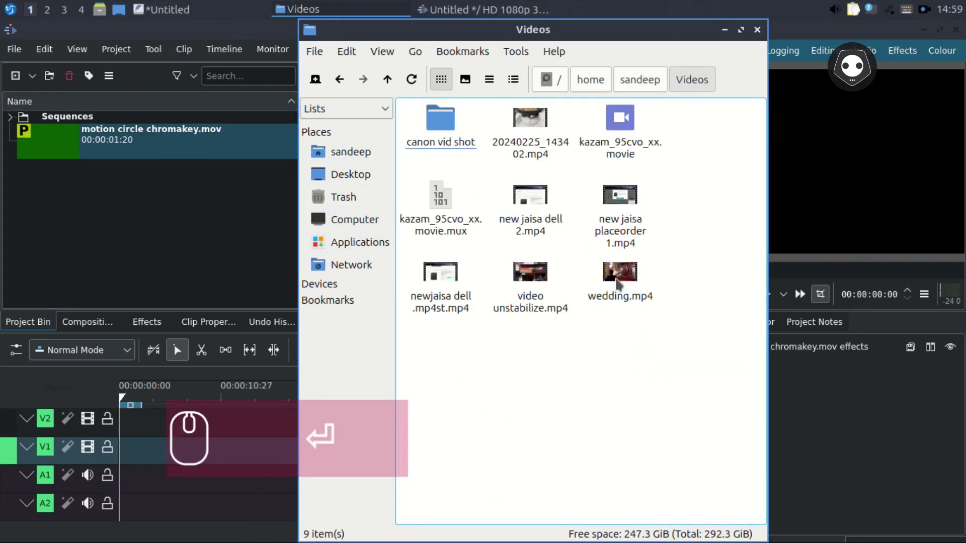
{"action": "left_click", "coordinate": [531, 158]}
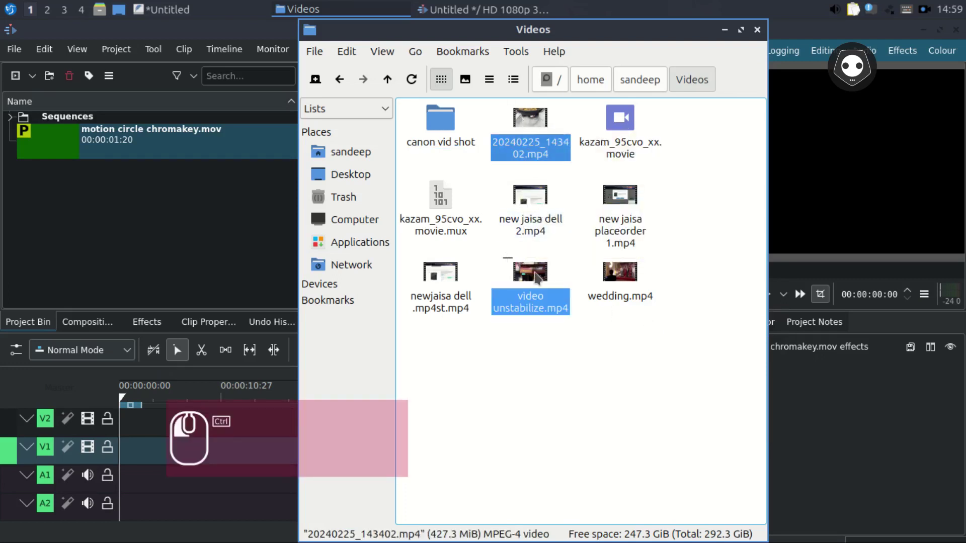
{"action": "left_click_drag", "start_coordinate": [538, 278], "coordinate": [181, 222]}
{"action": "left_click", "coordinate": [724, 30]}
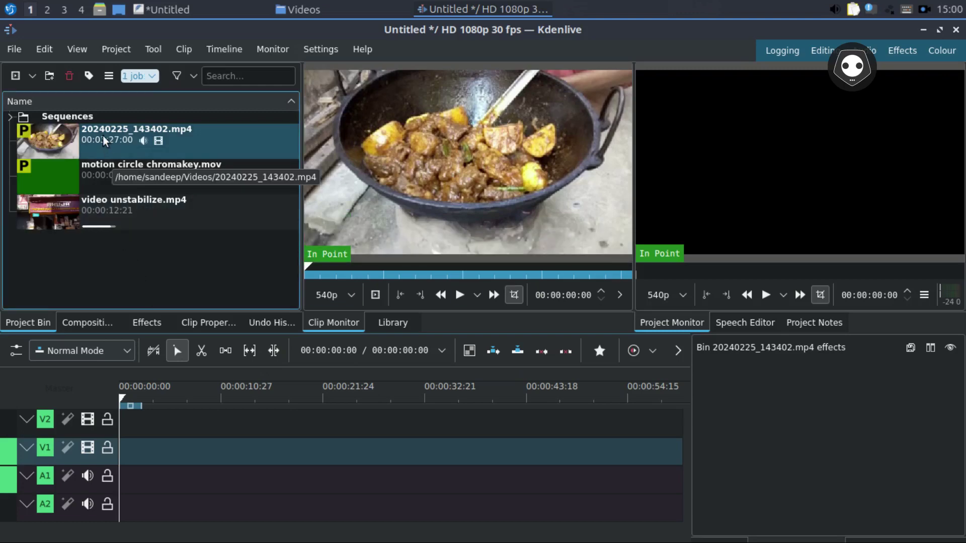
Place 20240225_143402.mp4 at the start of track V1, cut it at 00:00:17:01 and delete the remainder.
{"action": "left_click_drag", "start_coordinate": [103, 135], "coordinate": [108, 452]}
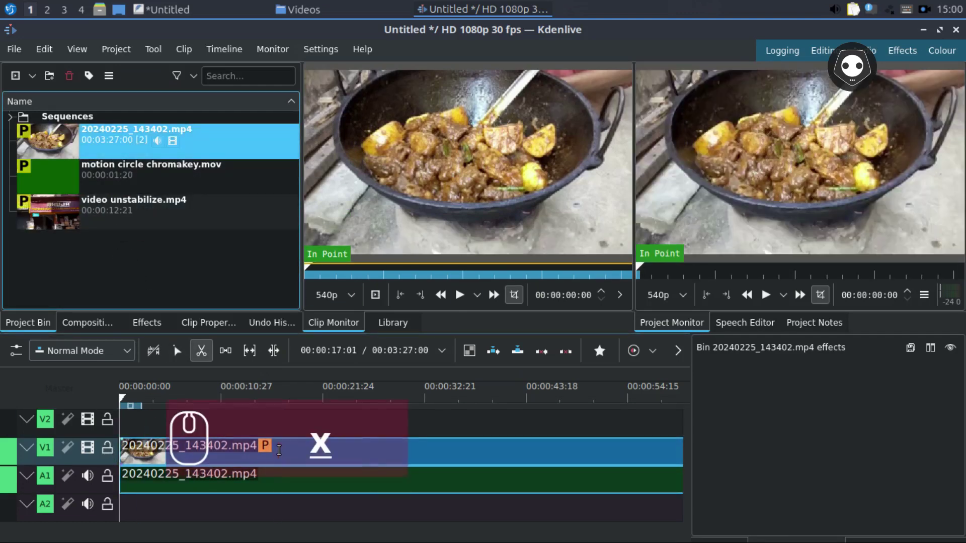
{"action": "left_click", "coordinate": [279, 450]}
{"action": "key", "text": "s"}
{"action": "left_click", "coordinate": [443, 470]}
{"action": "key", "text": "Delete"}
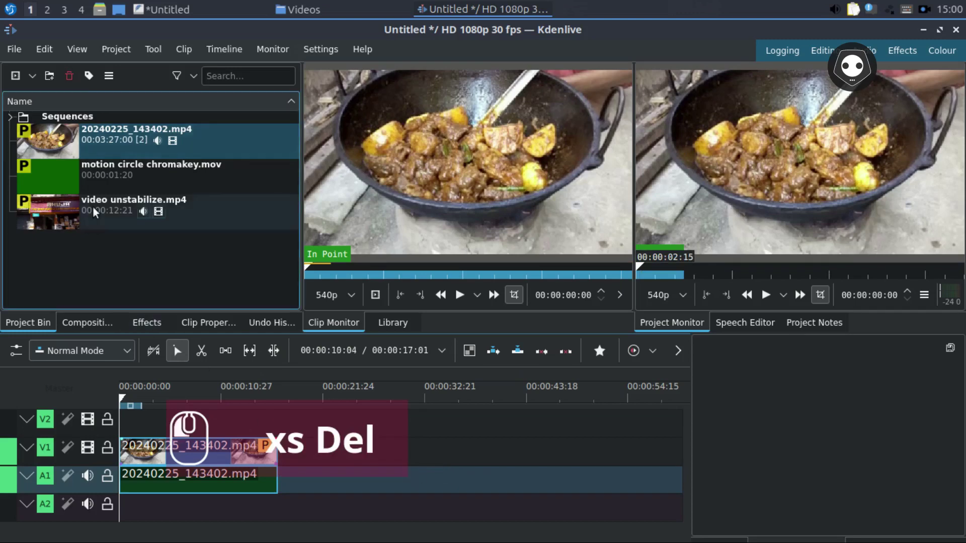
Place video unstabilize.mp4 directly after the first clip on V1 and motion circle chromakey.mov on V2 above the cut.
{"action": "left_click_drag", "start_coordinate": [93, 206], "coordinate": [287, 447]}
{"action": "left_click_drag", "start_coordinate": [96, 168], "coordinate": [309, 426]}
{"action": "scroll", "coordinate": [271, 425], "scroll_direction": "up", "scroll_amount": 5}
Apply the Chroma Key: Basic effect to the motion circle clip on V2 and sample its green as the colour key.
{"action": "left_click", "coordinate": [146, 322]}
{"action": "left_click", "coordinate": [10, 107]}
{"action": "left_click", "coordinate": [97, 212]}
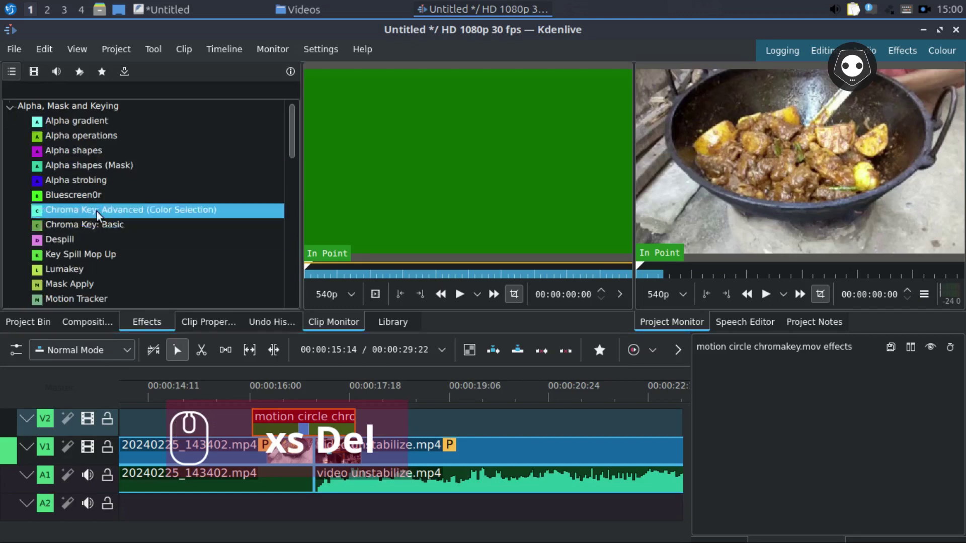
{"action": "left_click", "coordinate": [95, 226]}
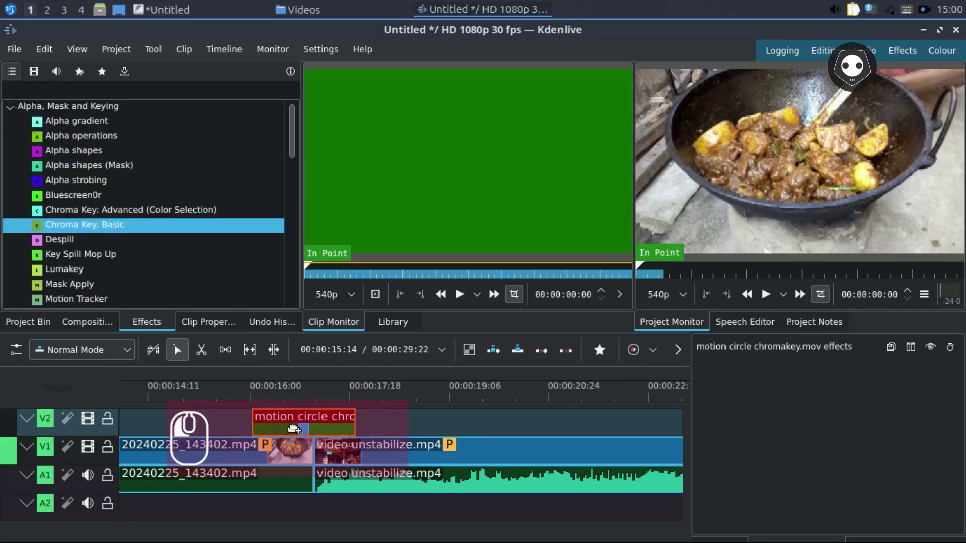
{"action": "left_click_drag", "start_coordinate": [294, 429], "coordinate": [295, 428]}
{"action": "left_click", "coordinate": [949, 473]}
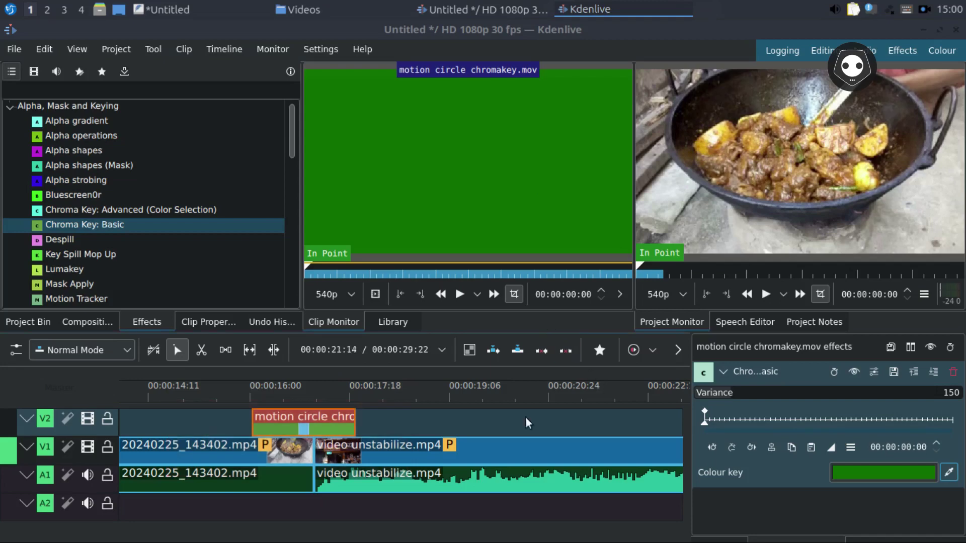
{"action": "left_click", "coordinate": [320, 420]}
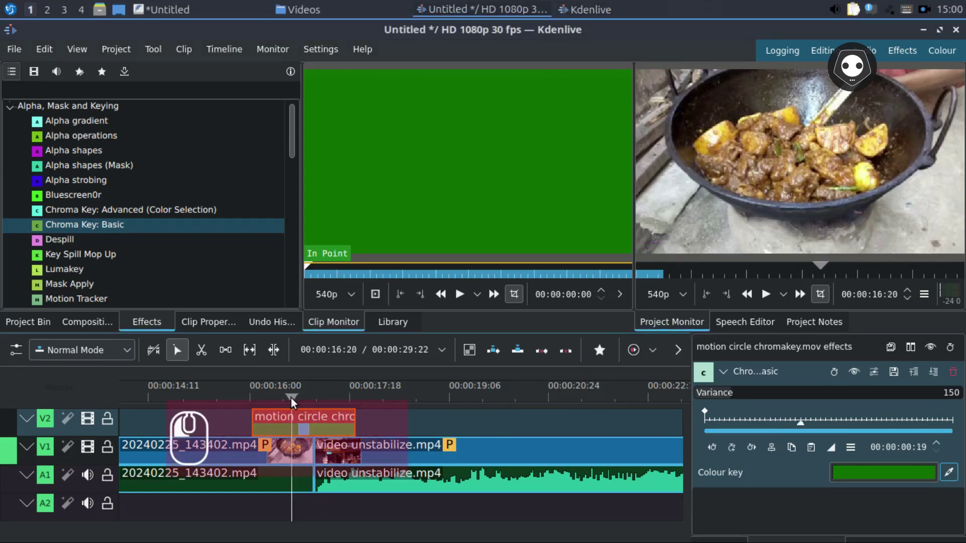
Scrub over the keyed transition and shift the motion circle clip slightly later on V2, roughly centring it over the V1 cut.
{"action": "left_click_drag", "start_coordinate": [291, 398], "coordinate": [334, 418]}
{"action": "left_click_drag", "start_coordinate": [310, 401], "coordinate": [355, 420]}
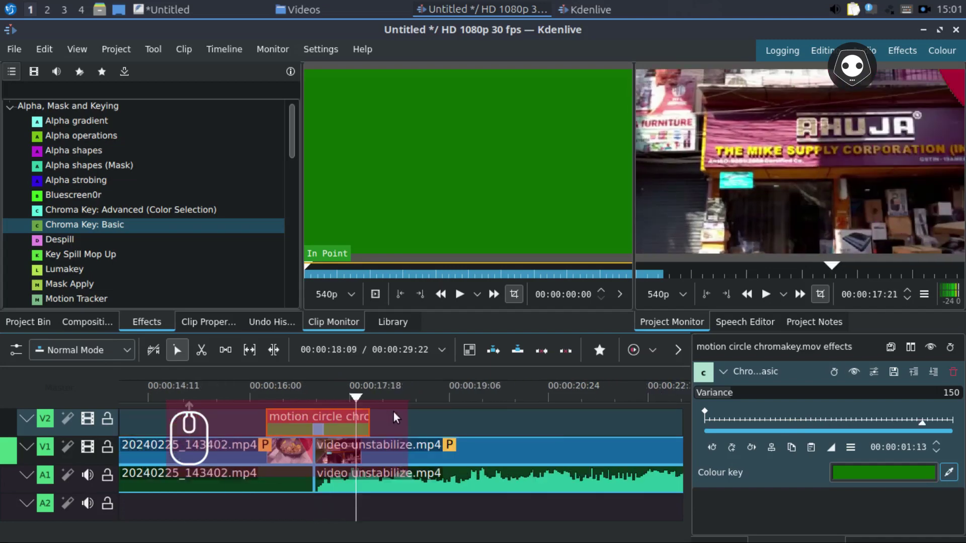
Play the timeline across the V1 cut to check the keyed circle transition between the two clips.
{"action": "scroll", "coordinate": [393, 412], "scroll_direction": "down", "scroll_amount": 3, "text": "ctrl"}
{"action": "left_click_drag", "start_coordinate": [310, 396], "coordinate": [267, 388]}
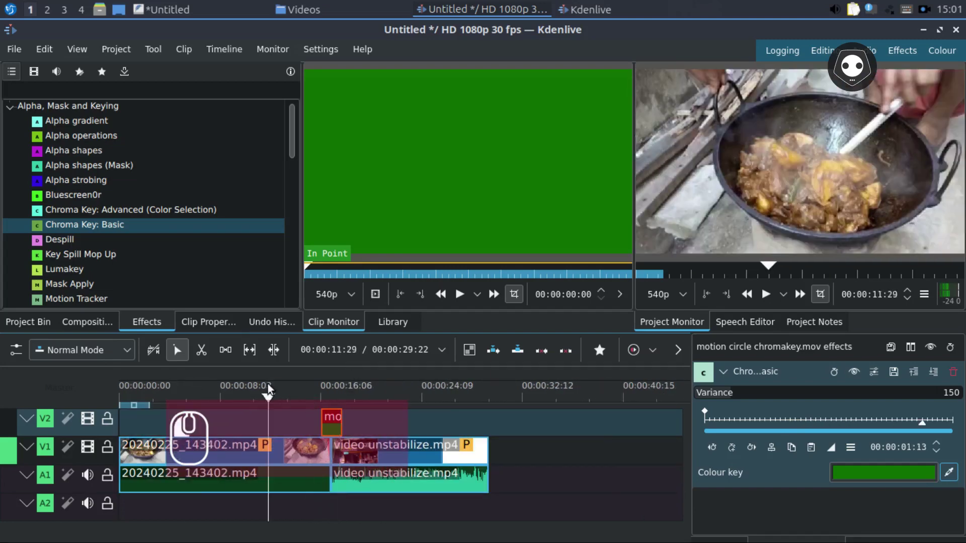
{"action": "left_click", "coordinate": [390, 503]}
{"action": "left_click", "coordinate": [280, 396]}
{"action": "key", "text": "space"}
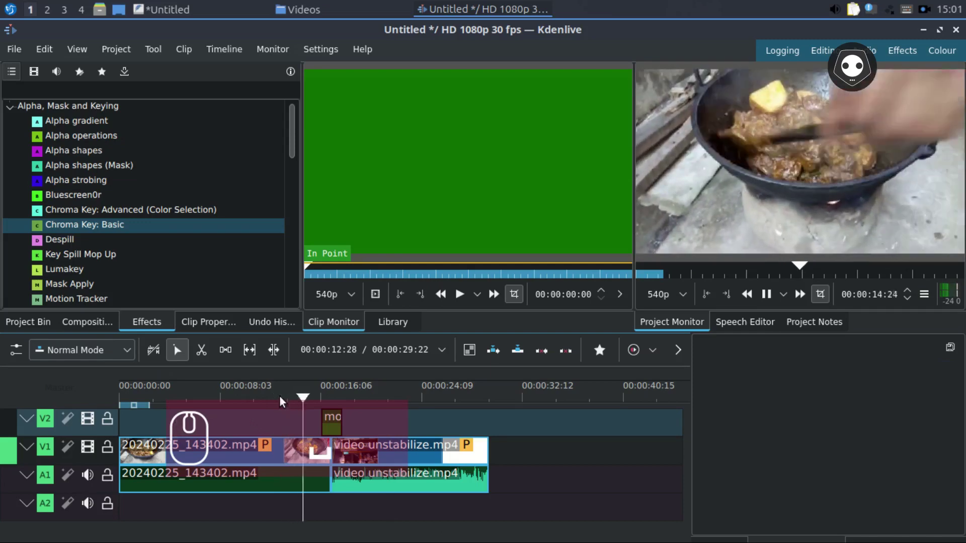
{"action": "key", "text": "space"}
{"action": "left_click", "coordinate": [282, 391]}
{"action": "key", "text": "space"}
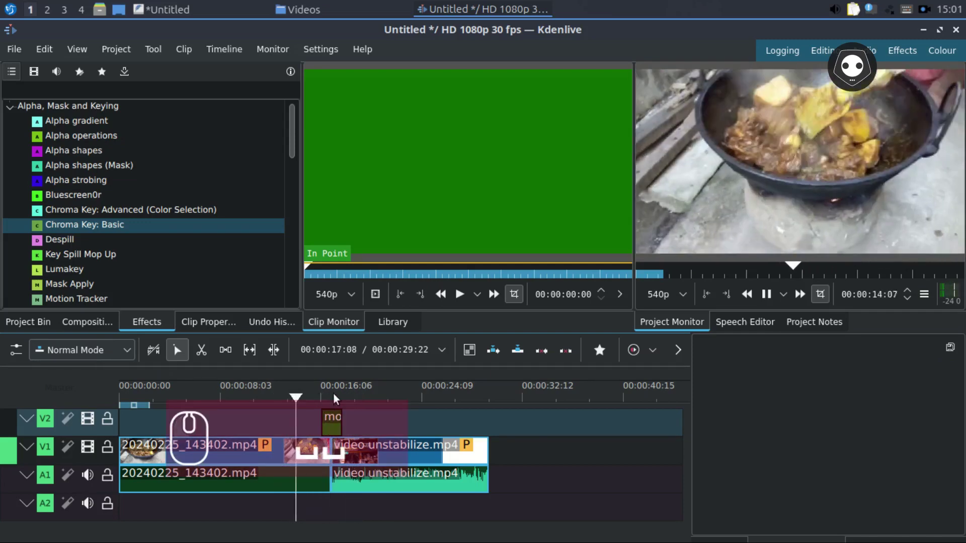
{"action": "key", "text": "space"}
Set the speed of the motion circle clip on V2 to 130% and place the playhead just before the V1 cut.
{"action": "scroll", "coordinate": [333, 393], "scroll_direction": "up", "scroll_amount": 2}
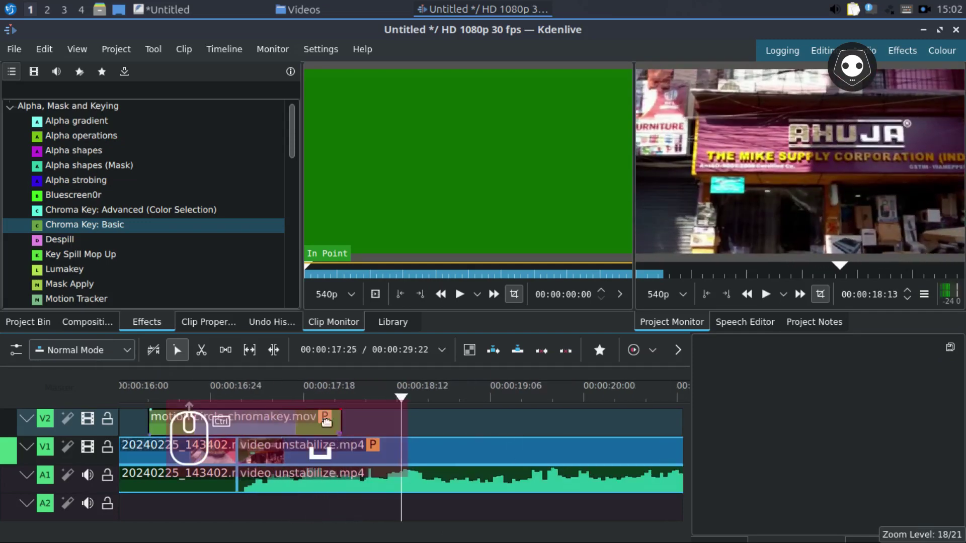
{"action": "right_click", "coordinate": [254, 418]}
{"action": "left_click", "coordinate": [326, 310]}
{"action": "type", "text": "130"}
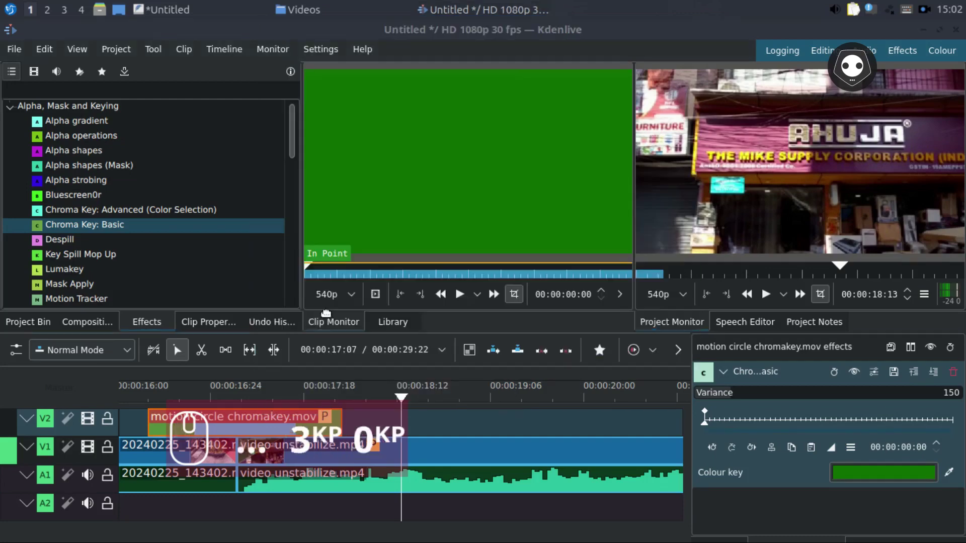
{"action": "key", "text": "Return"}
{"action": "left_click", "coordinate": [231, 400]}
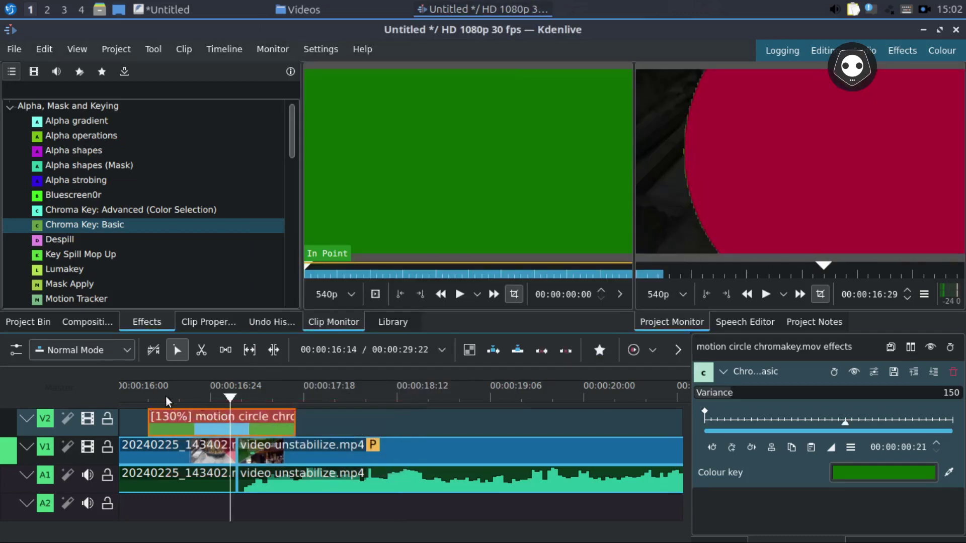
Move video unstabilize.mp4 on V1 slightly later, leaving a short gap after the first clip.
{"action": "key", "text": "space"}
{"action": "scroll", "coordinate": [264, 453], "scroll_direction": "up", "scroll_amount": 2}
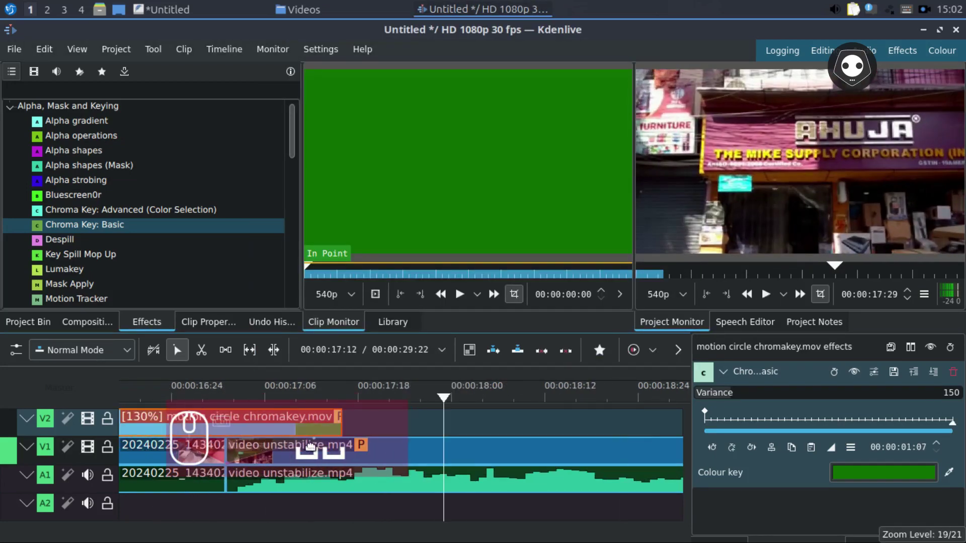
{"action": "left_click_drag", "start_coordinate": [270, 447], "coordinate": [295, 447]}
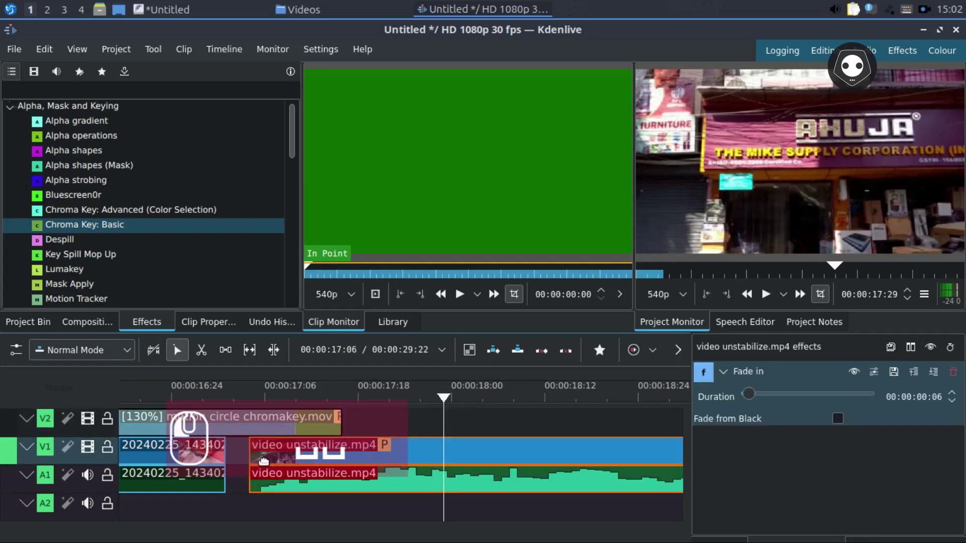
{"action": "scroll", "coordinate": [258, 439], "scroll_direction": "down", "scroll_amount": 3}
Shift the motion circle clip on V2 slightly later over the V1 gap and play across the transition.
{"action": "left_click", "coordinate": [251, 424]}
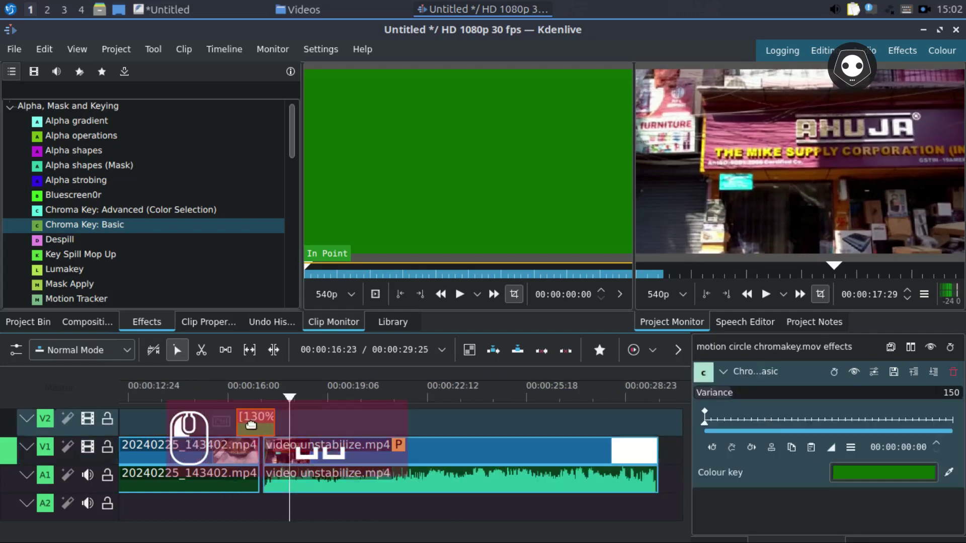
{"action": "left_click", "coordinate": [226, 397]}
{"action": "key", "text": "space"}
{"action": "key", "text": "space"}
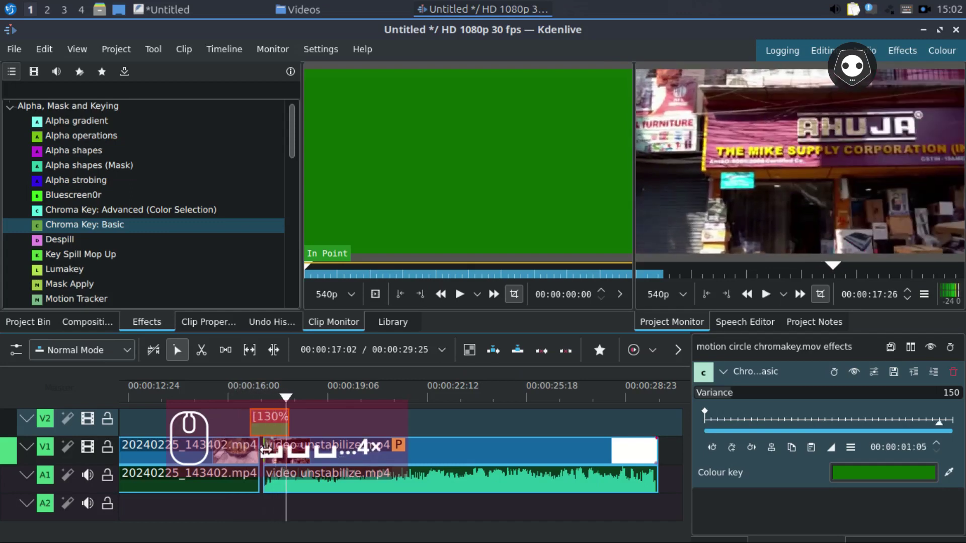
Move video unstabilize.mp4 on V1 back against the end of the first clip to close the gap.
{"action": "scroll", "coordinate": [262, 436], "scroll_direction": "up", "scroll_amount": 2}
{"action": "left_click", "coordinate": [229, 396]}
{"action": "left_click_drag", "start_coordinate": [237, 397], "coordinate": [248, 397]}
{"action": "left_click_drag", "start_coordinate": [278, 450], "coordinate": [266, 449]}
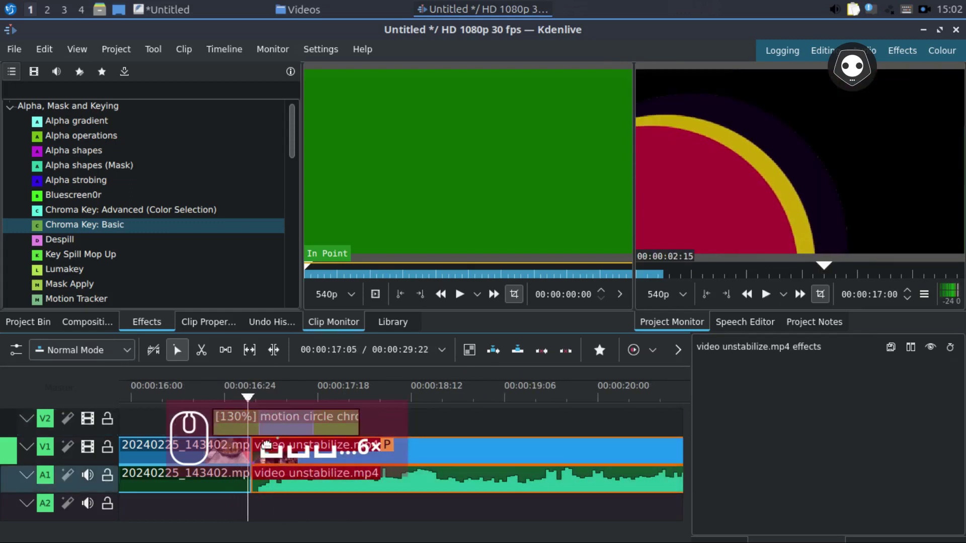
Check the frames around the V1 cut and shift the motion circle clip on V2 slightly earlier.
{"action": "left_click", "coordinate": [242, 397]}
{"action": "left_click", "coordinate": [257, 399]}
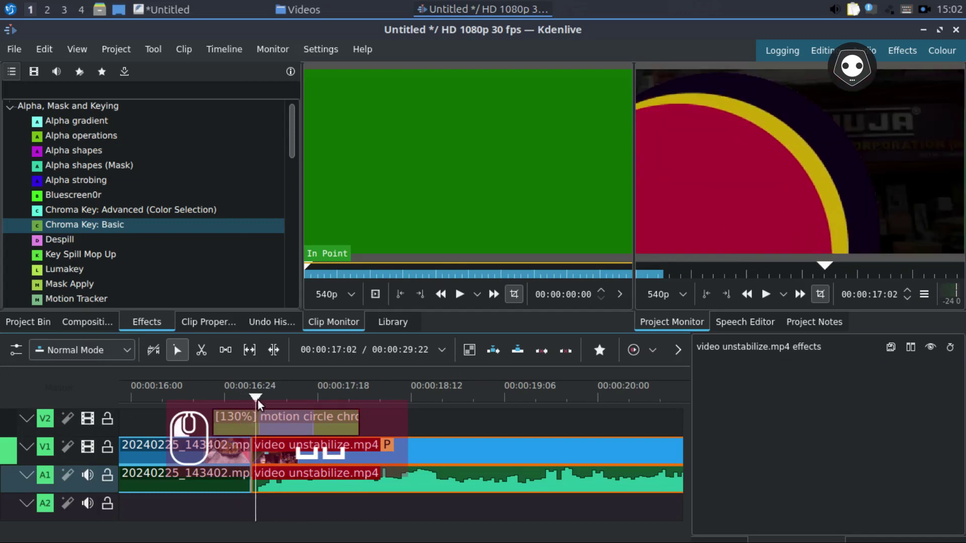
{"action": "left_click_drag", "start_coordinate": [291, 426], "coordinate": [226, 407]}
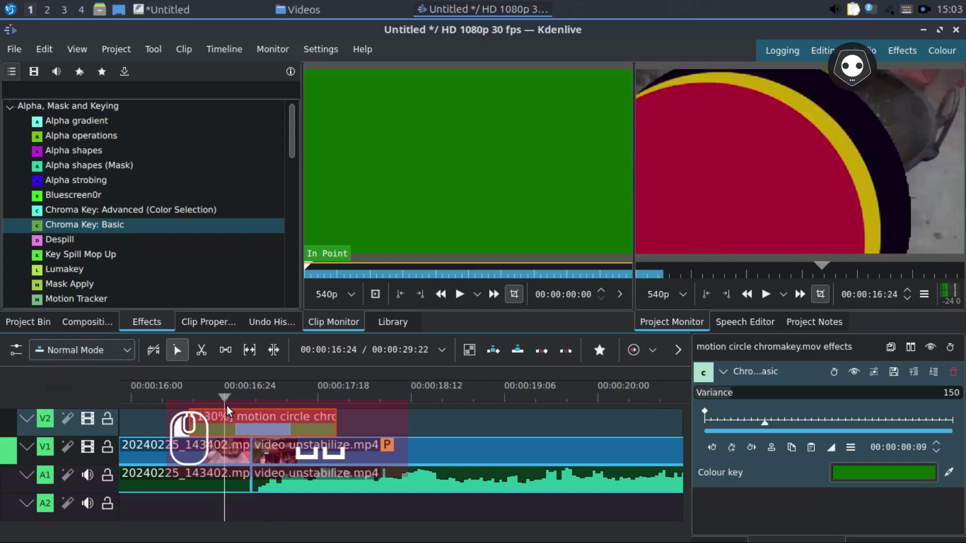
Play the timeline repeatedly from before the V1 cut to review the keyed circle transition.
{"action": "scroll", "coordinate": [294, 424], "scroll_direction": "down", "scroll_amount": 3}
{"action": "left_click", "coordinate": [257, 393]}
{"action": "key", "text": "space"}
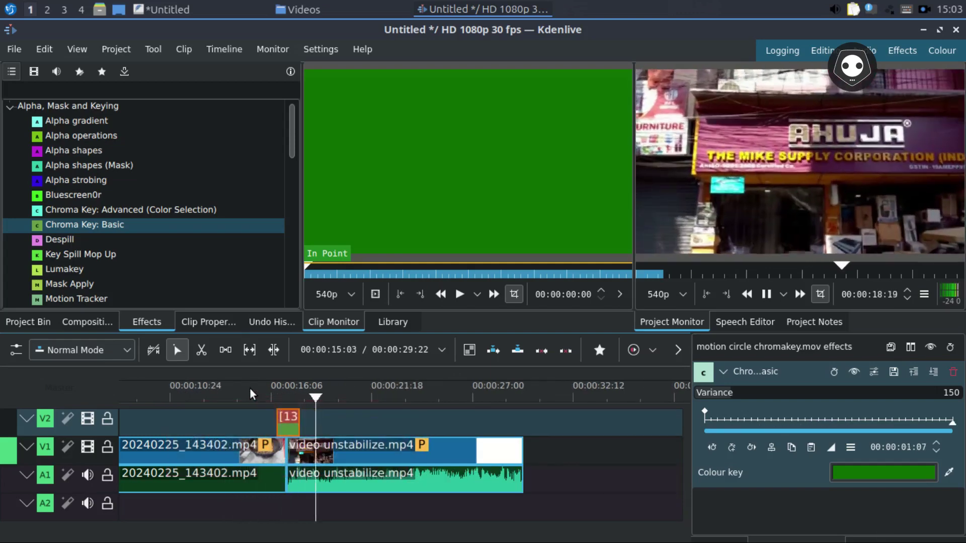
{"action": "left_click", "coordinate": [243, 394]}
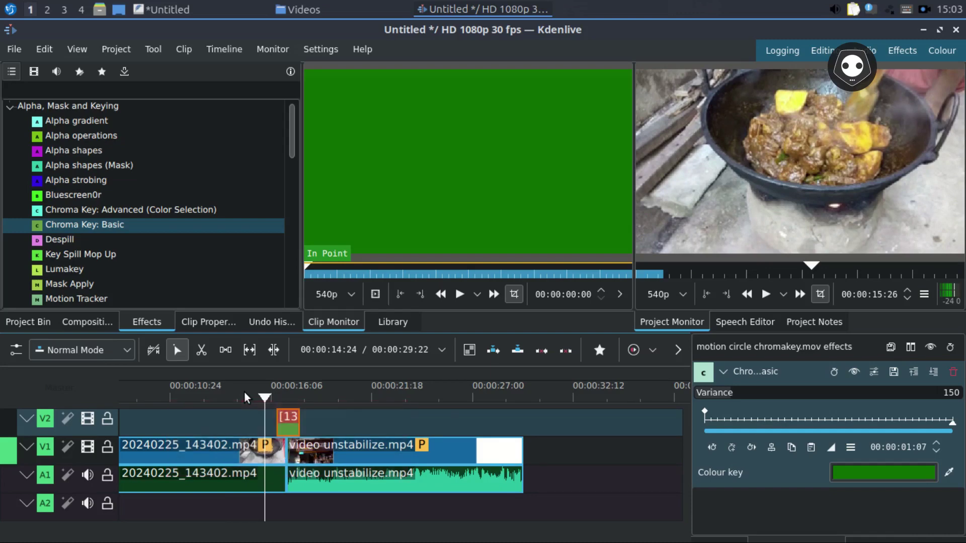
{"action": "key", "text": "space"}
{"action": "left_click", "coordinate": [232, 393]}
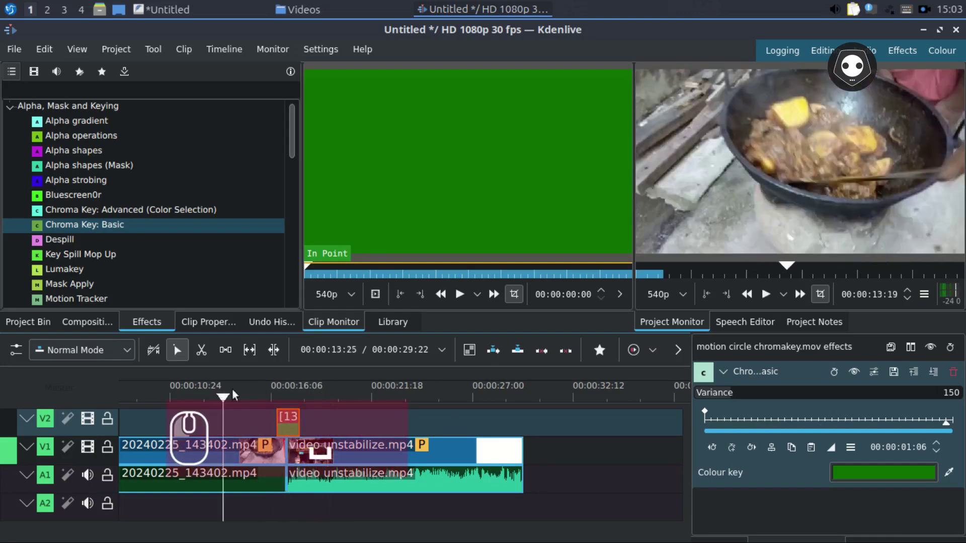
{"action": "left_click", "coordinate": [254, 399]}
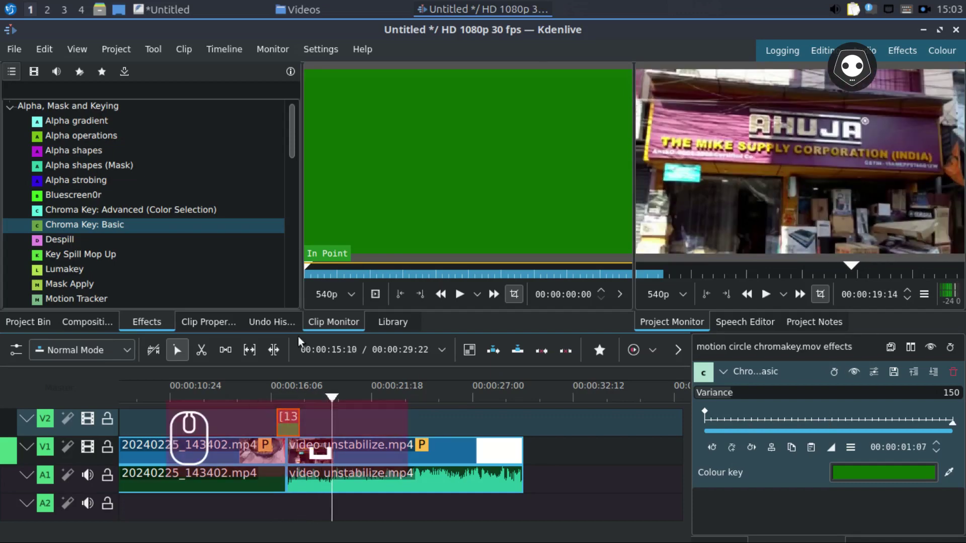
Switch to the text editor, add the closing line "i hope you enjoy" to the notes, and close the editor.
{"action": "key", "text": "alt+Tab"}
{"action": "type", "text": "hope you"}
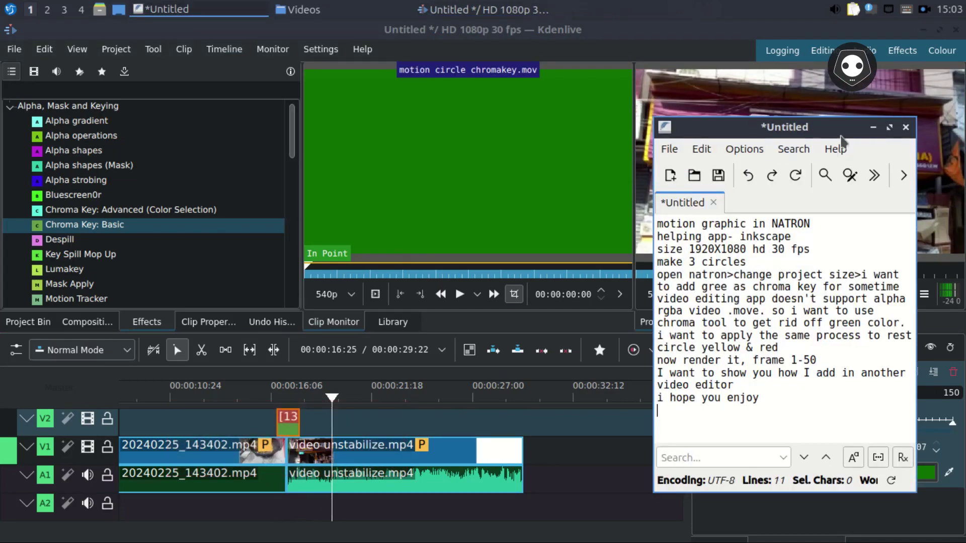
{"action": "left_click", "coordinate": [906, 127]}
{"action": "left_click", "coordinate": [785, 317]}
Close Kdenlive without saving the changes to the project.
{"action": "left_click", "coordinate": [956, 31]}
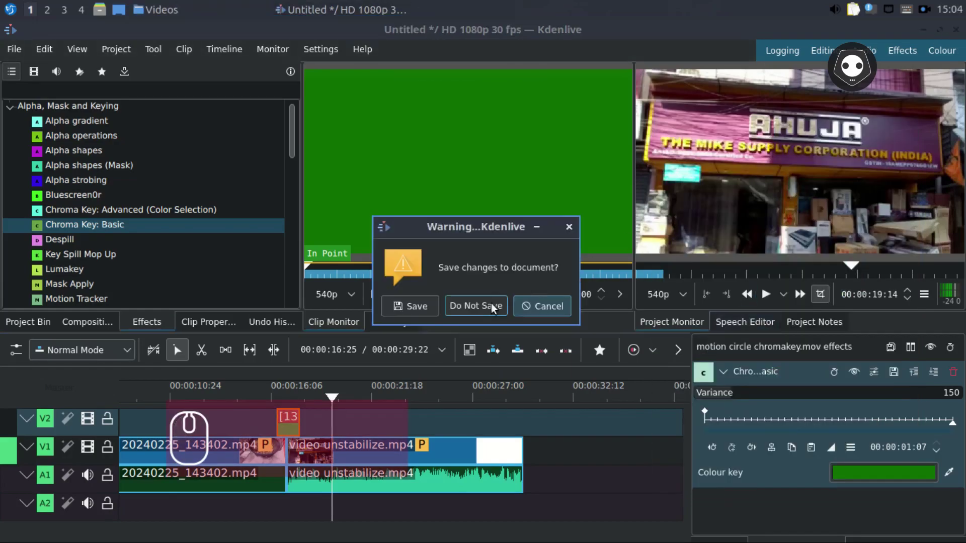
{"action": "left_click", "coordinate": [481, 308]}
{"action": "left_click", "coordinate": [907, 48]}
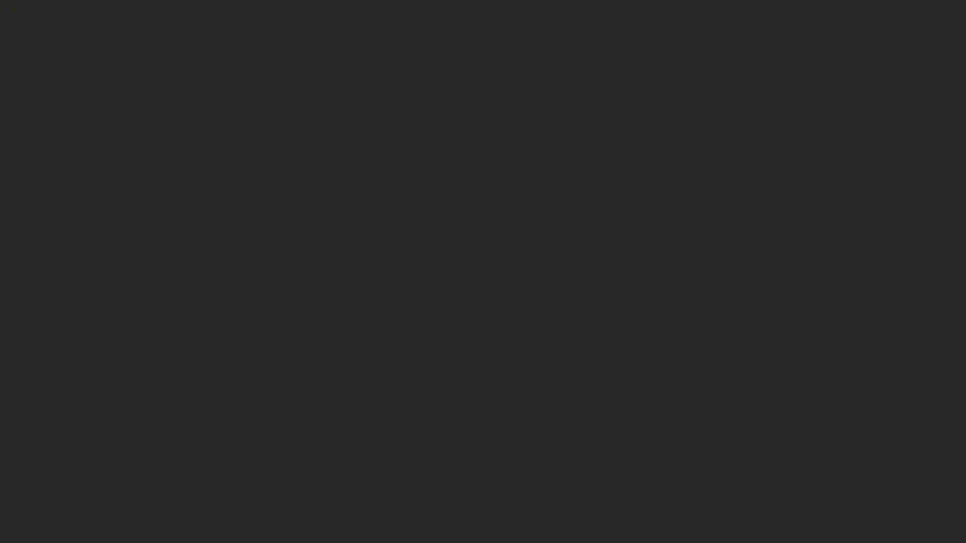